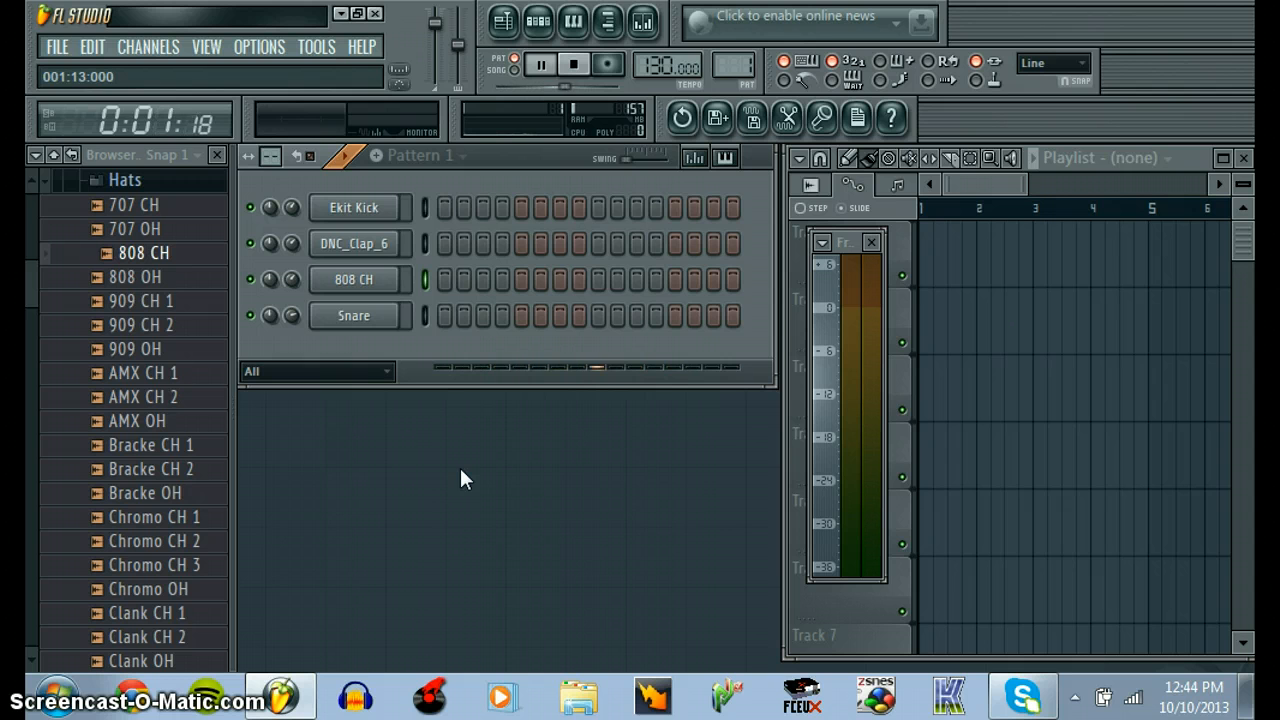
- Insert a Sytrus synthesizer channel above the Ekit Kick channel
right_click(338, 206)
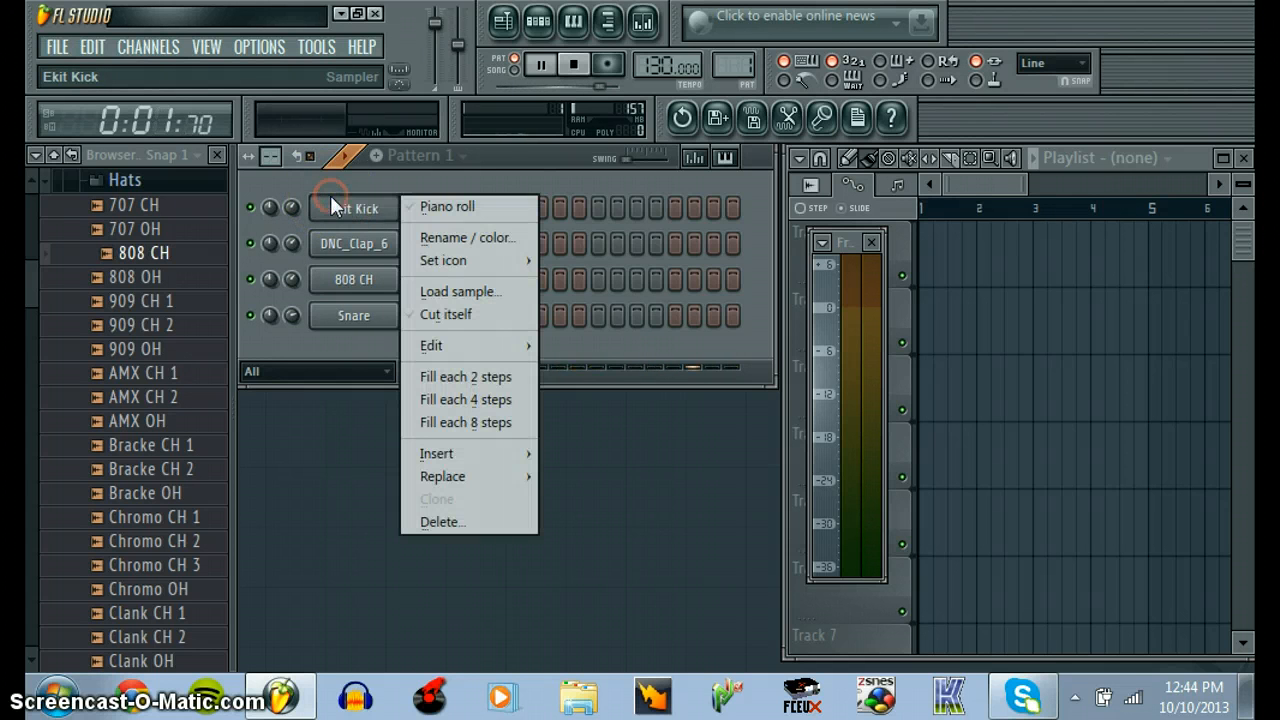
mouse_move(450, 452)
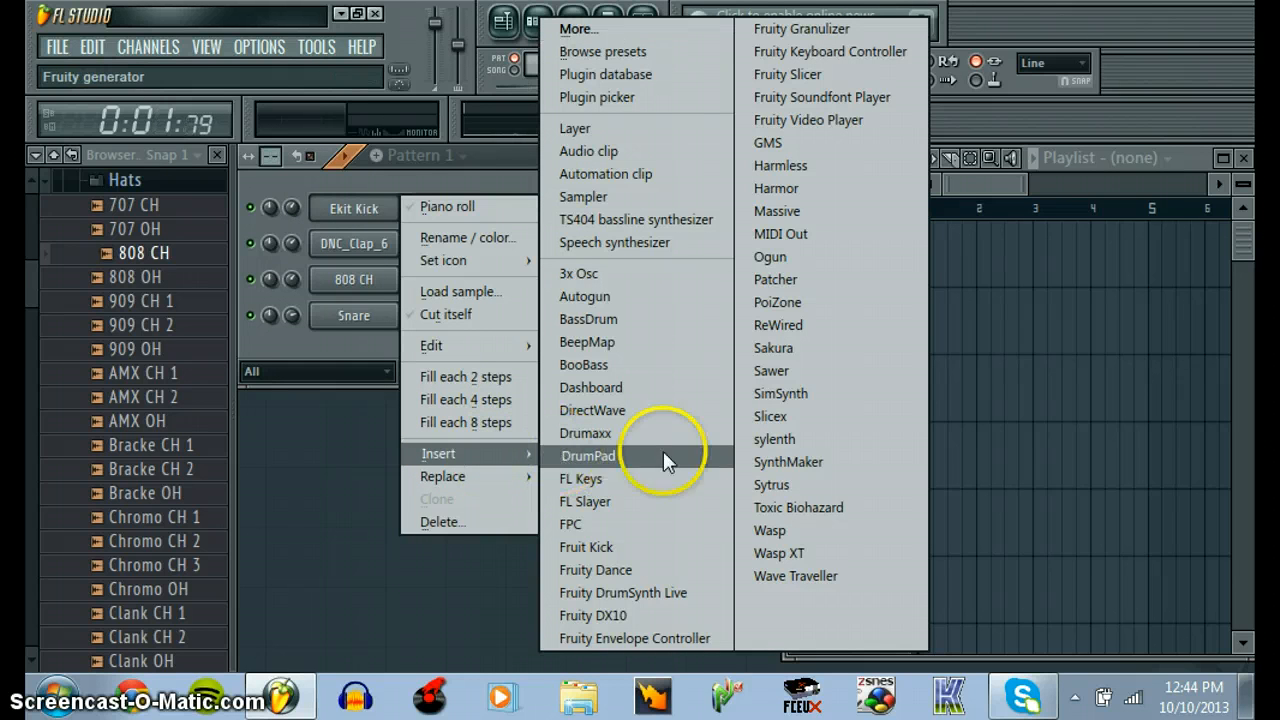
click(795, 484)
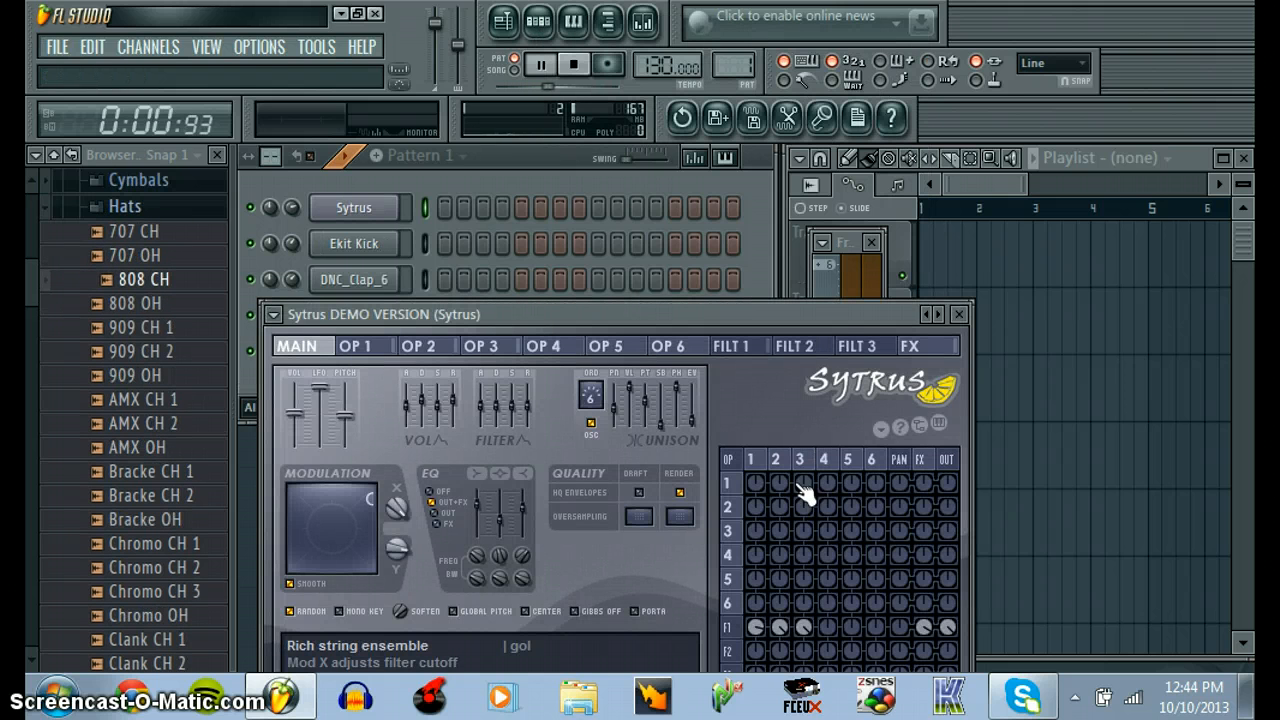
- Move the Sytrus window higher and reopen the Master track's Fruity dB Meter, placing it in the empty space beside the playlist
click(873, 243)
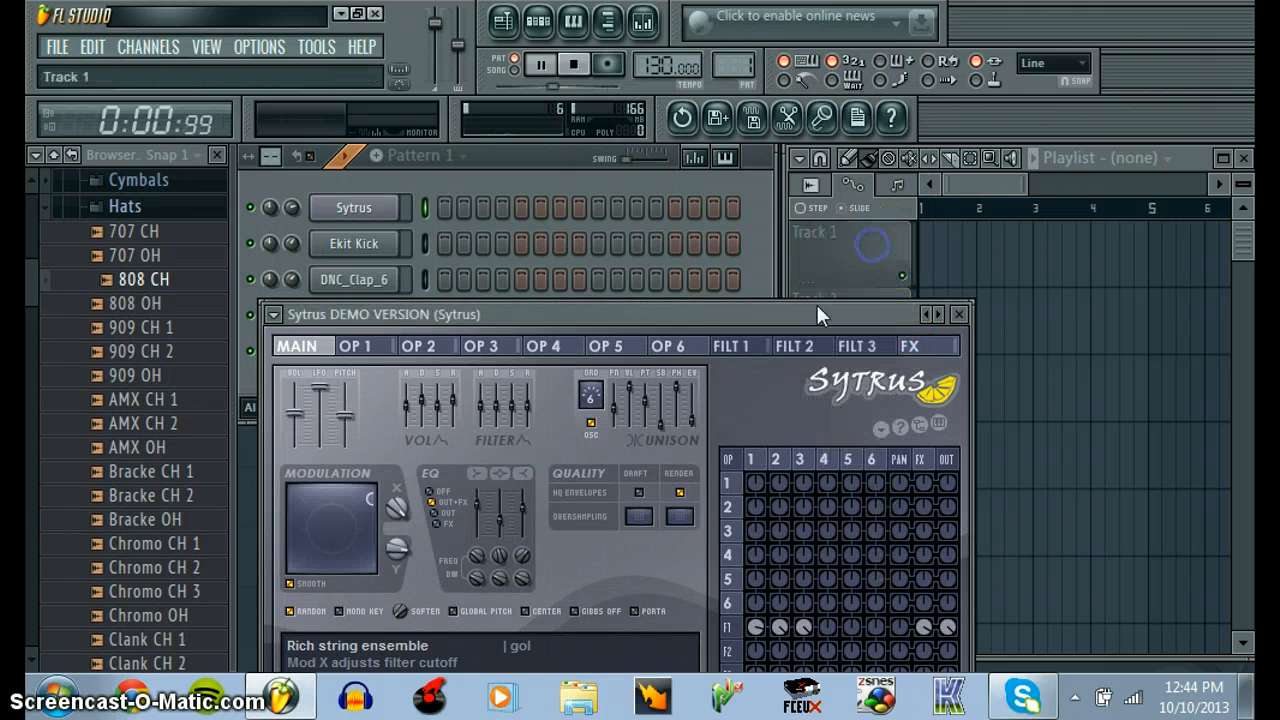
drag(776, 319, 783, 197)
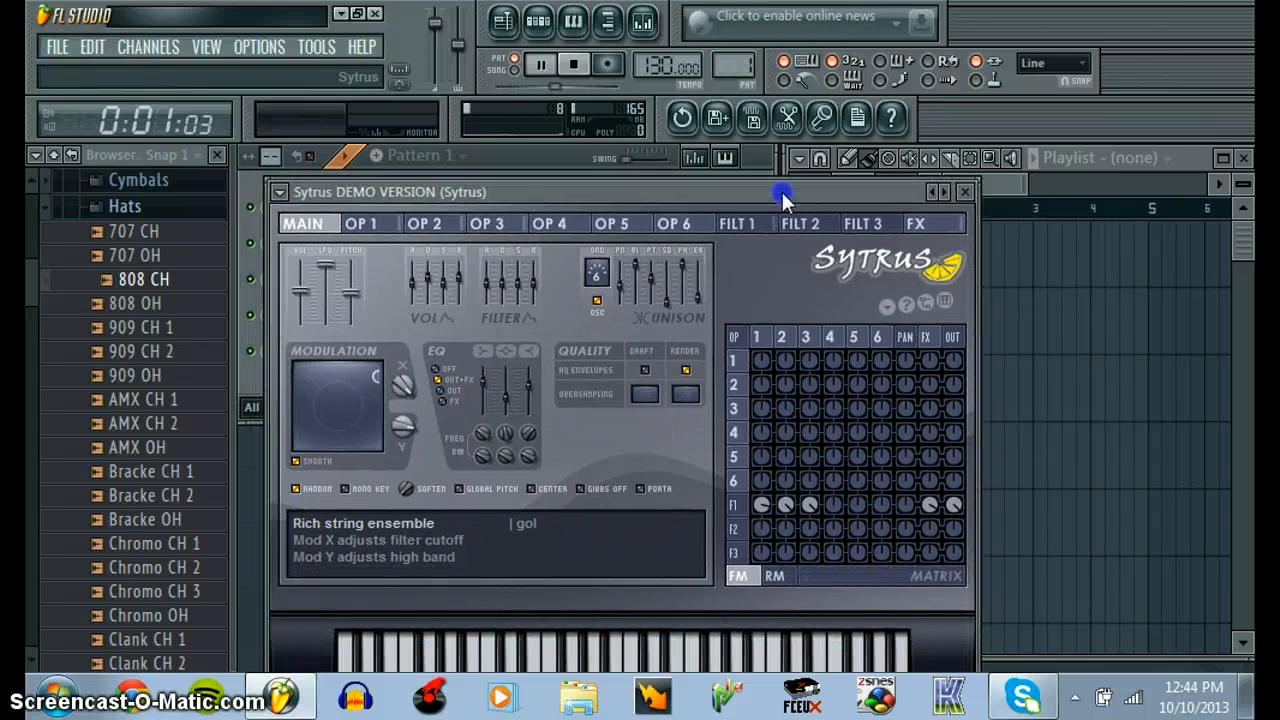
click(610, 20)
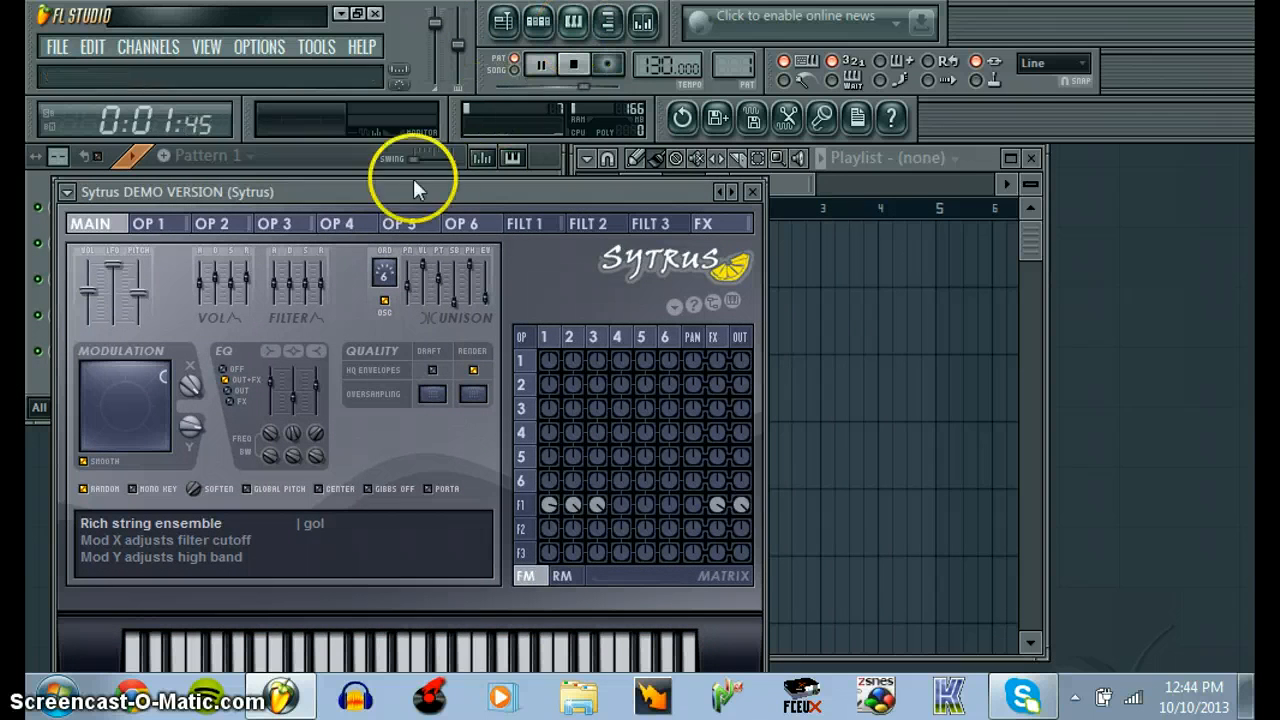
click(643, 22)
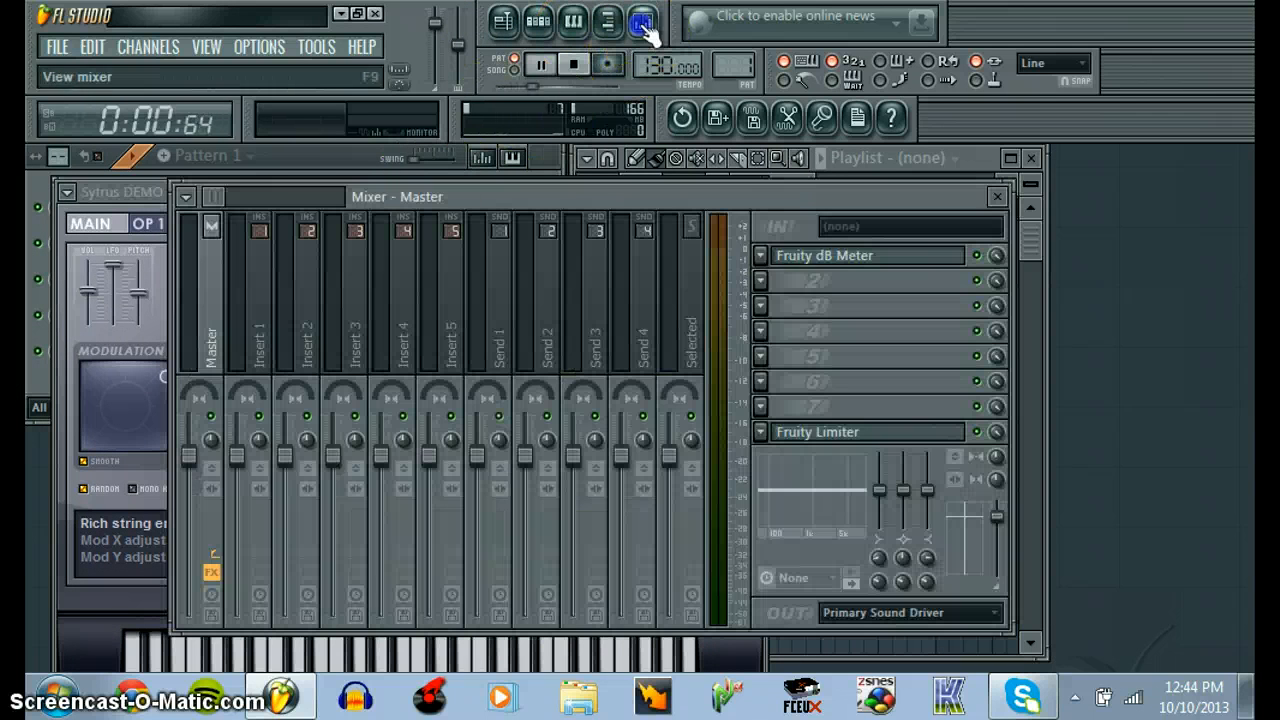
click(800, 258)
drag(625, 248, 1115, 242)
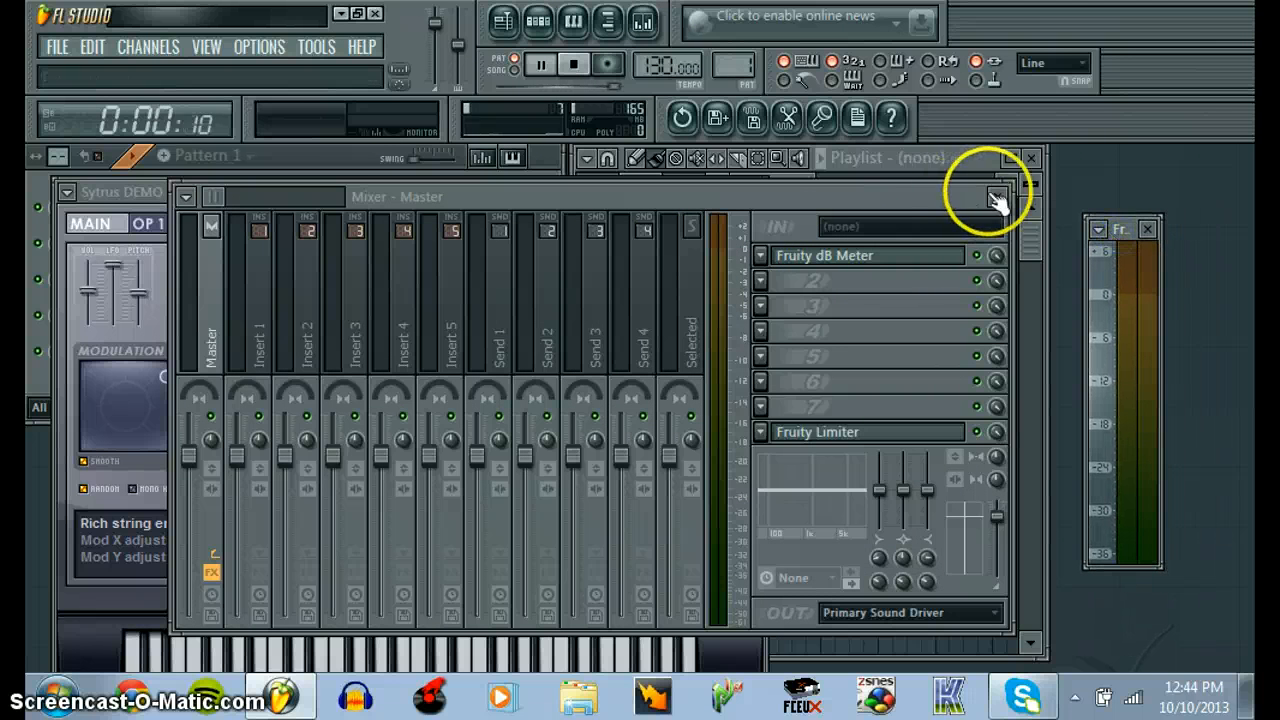
click(997, 196)
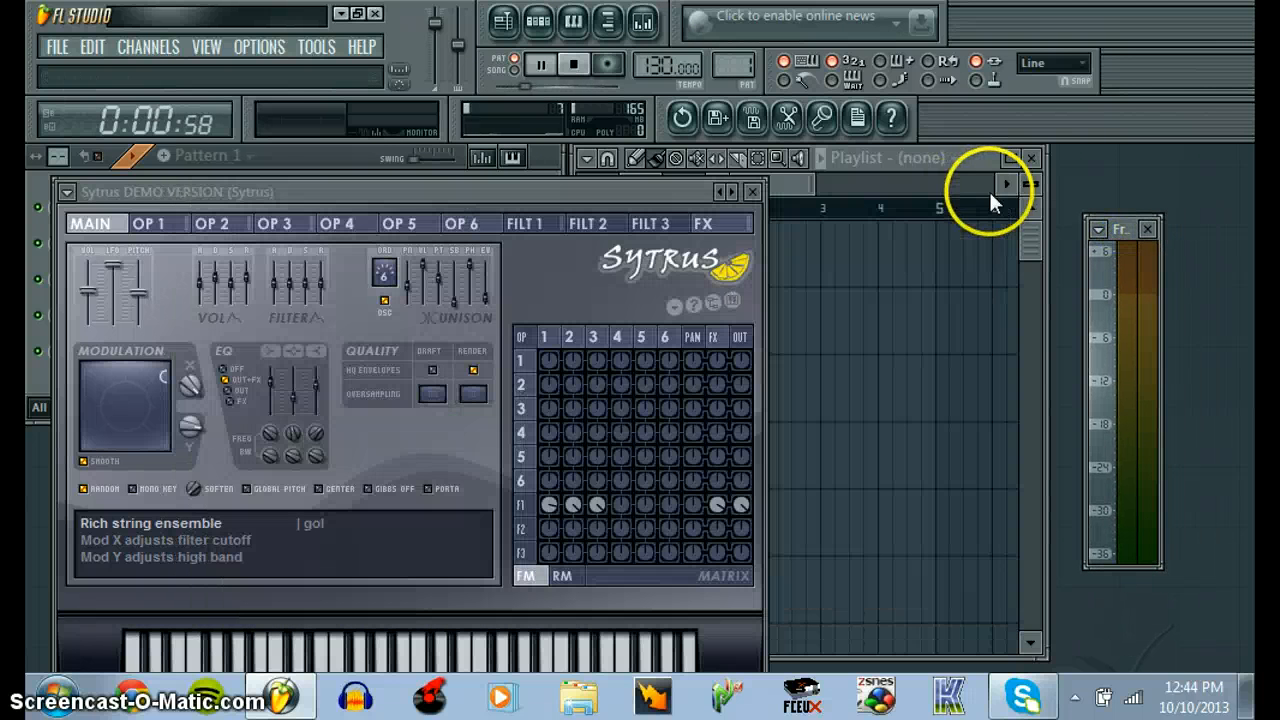
- Load the Eurogate preset from the Arp category into Sytrus and close the plugin window
click(67, 193)
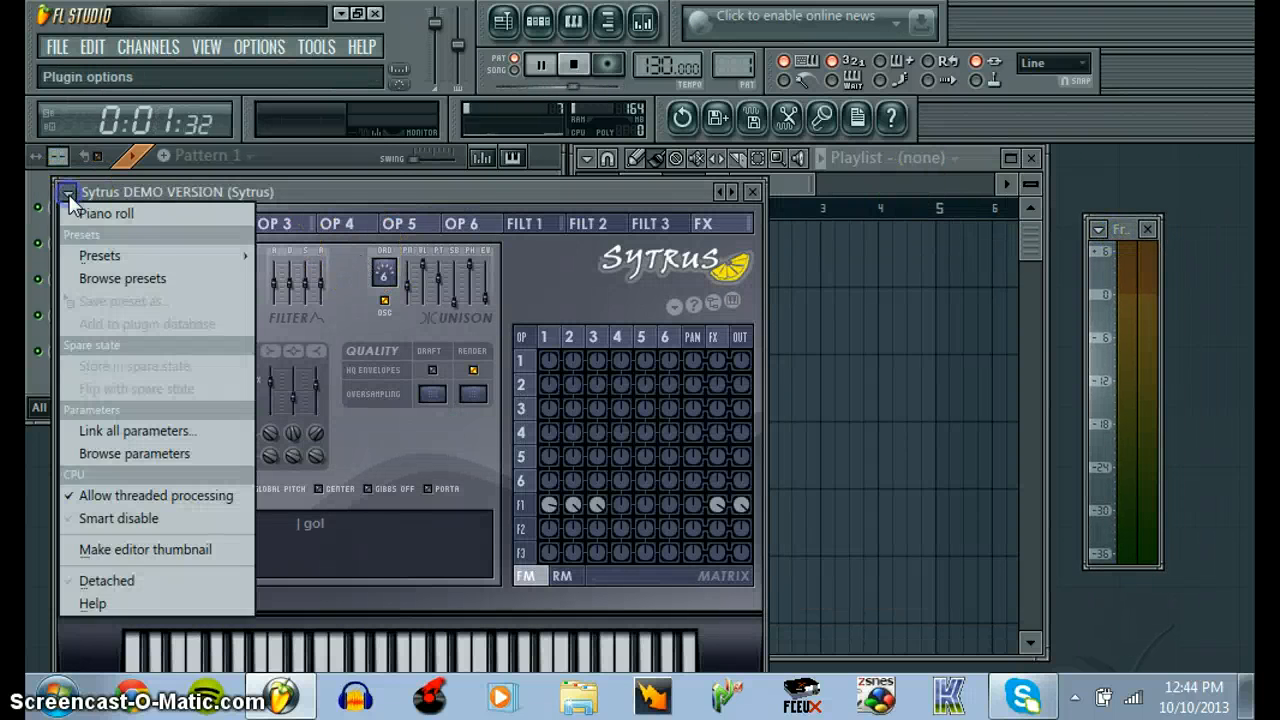
click(90, 257)
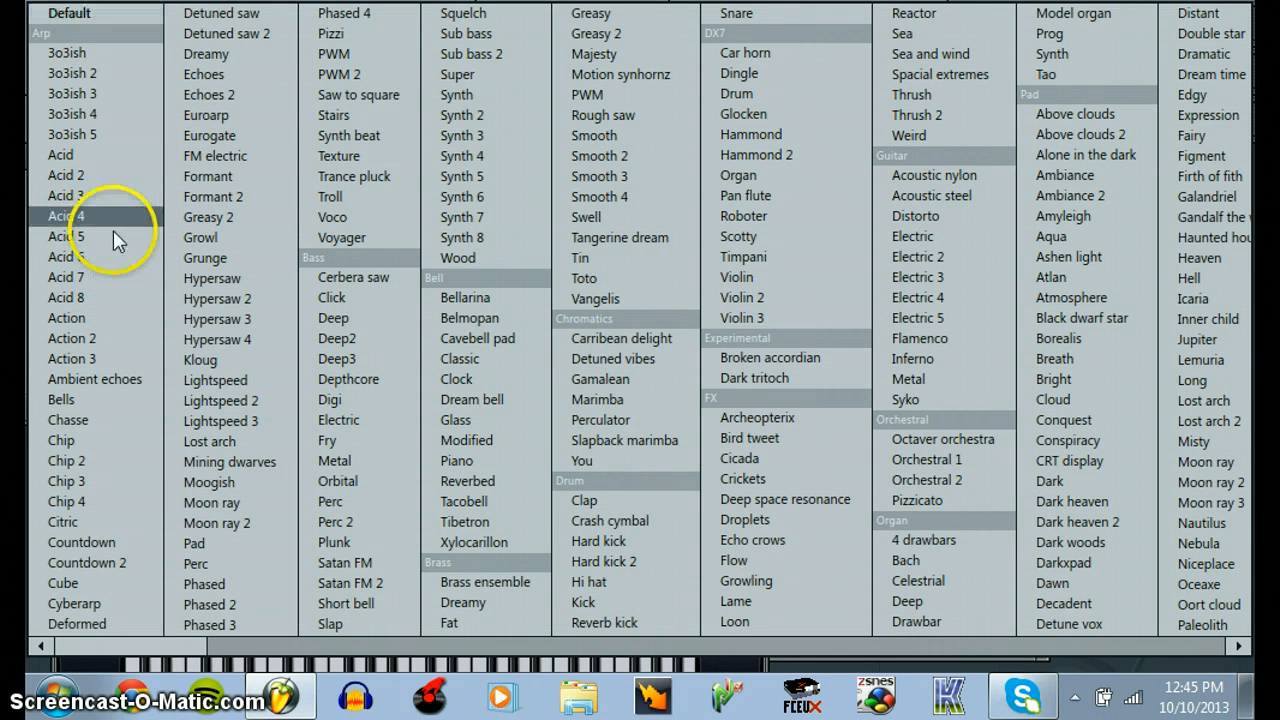
click(214, 133)
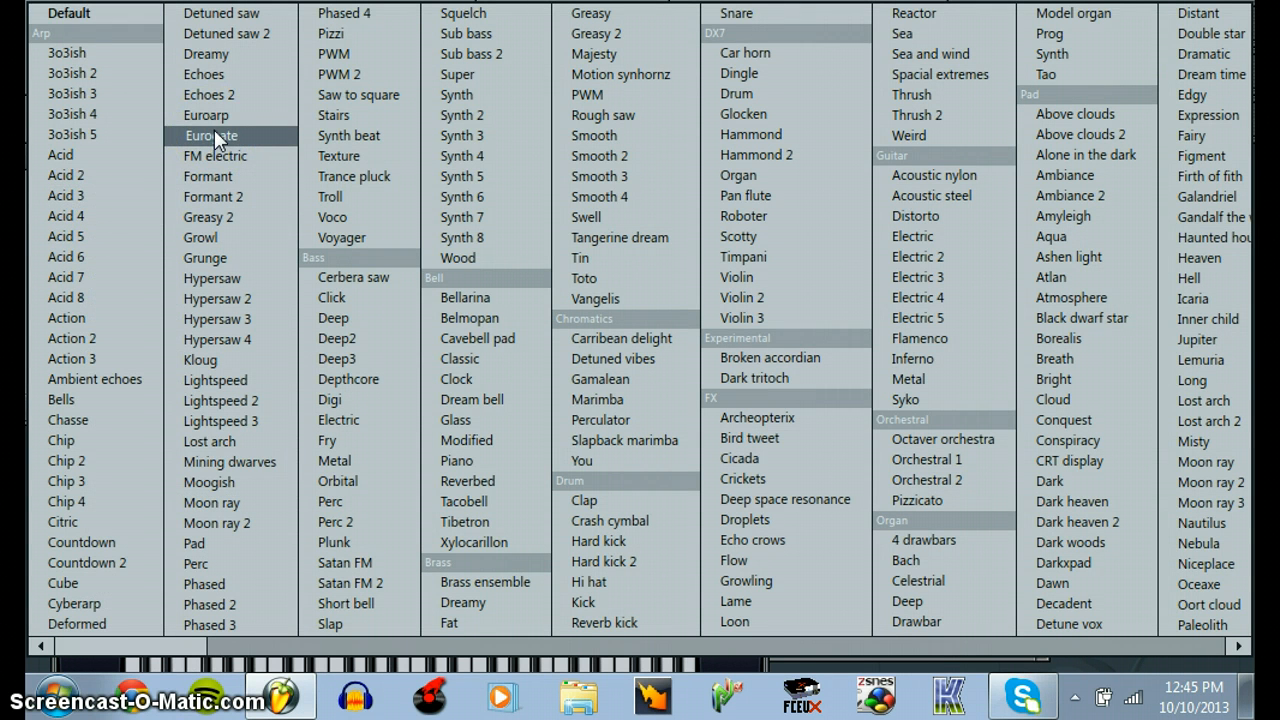
click(214, 133)
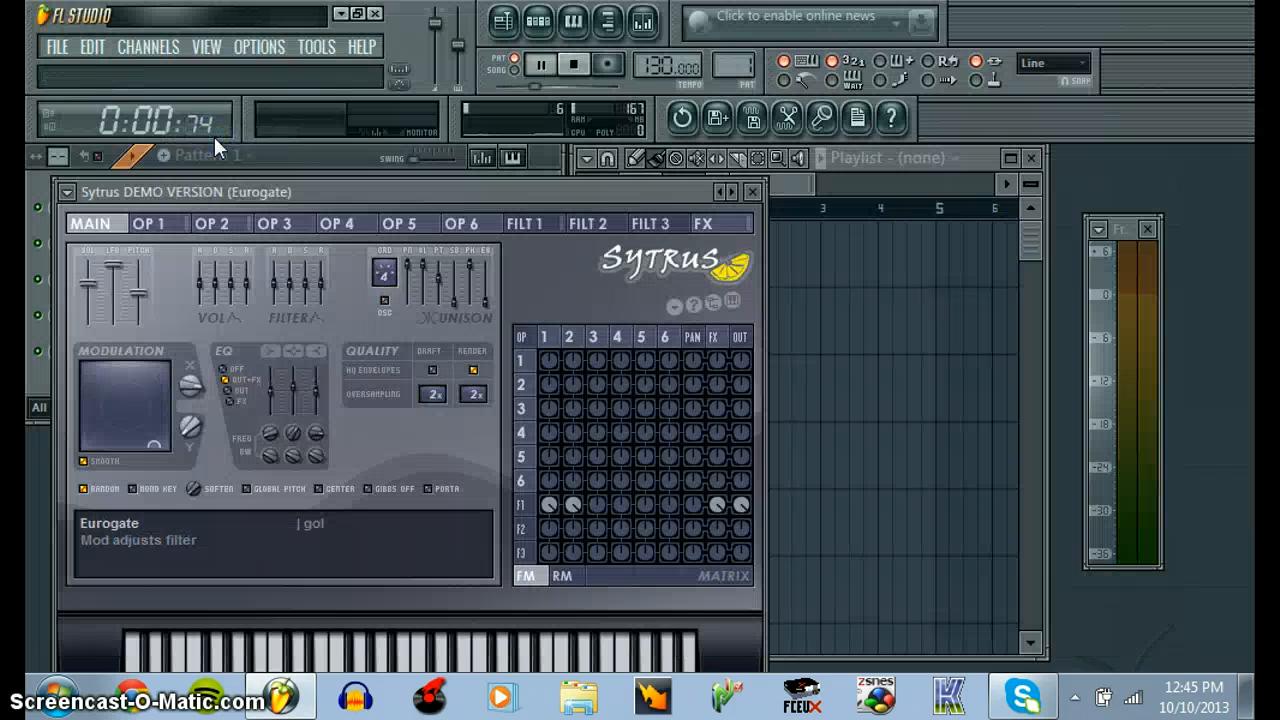
click(752, 191)
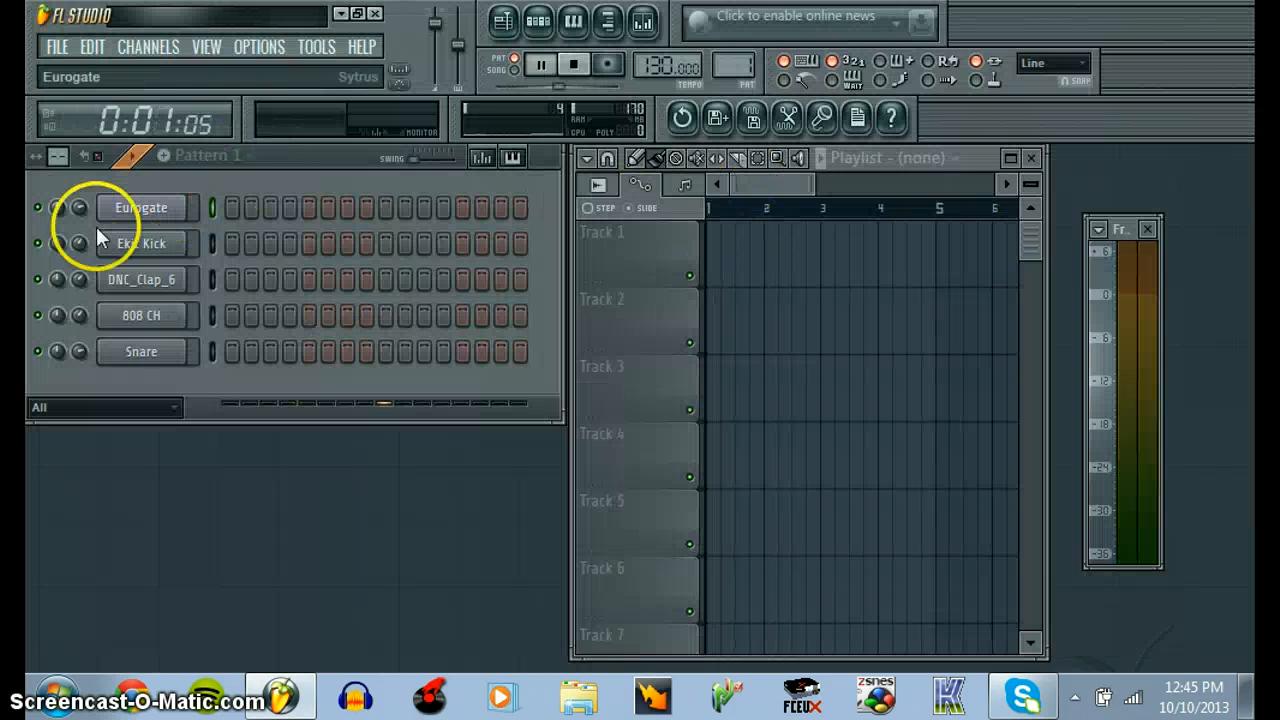
right_click(141, 210)
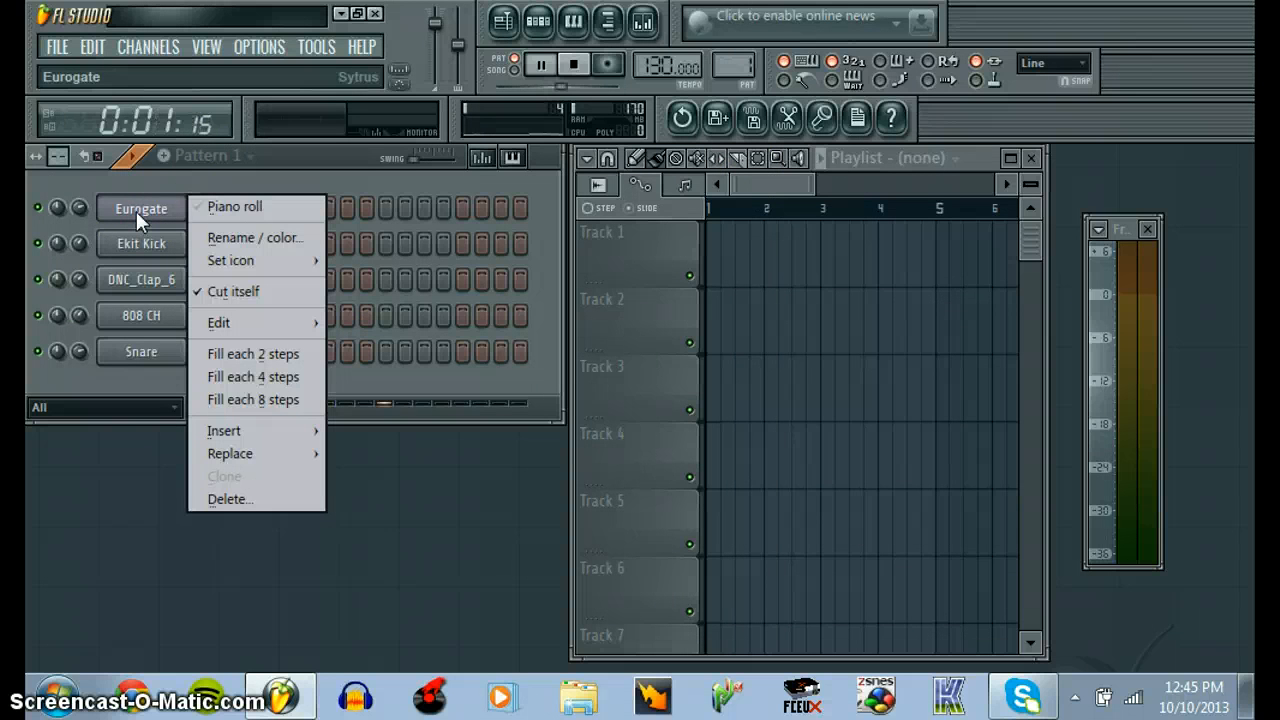
click(136, 211)
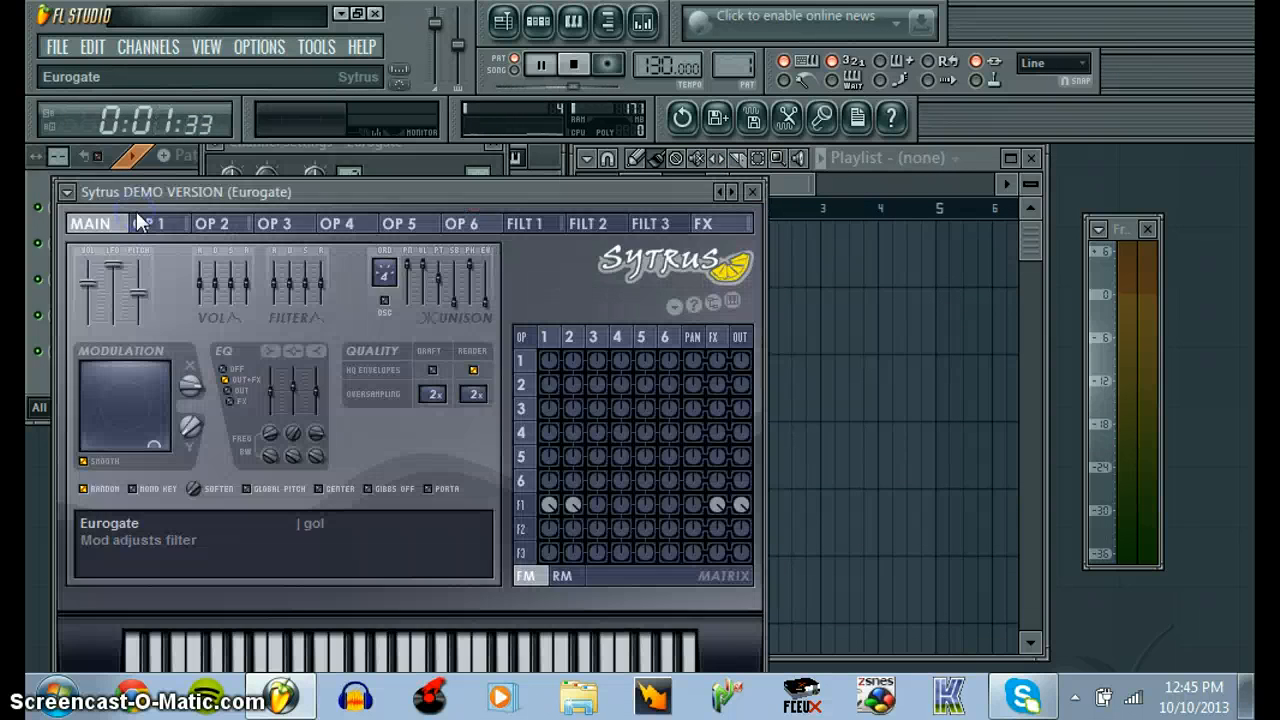
click(68, 193)
mouse_move(97, 258)
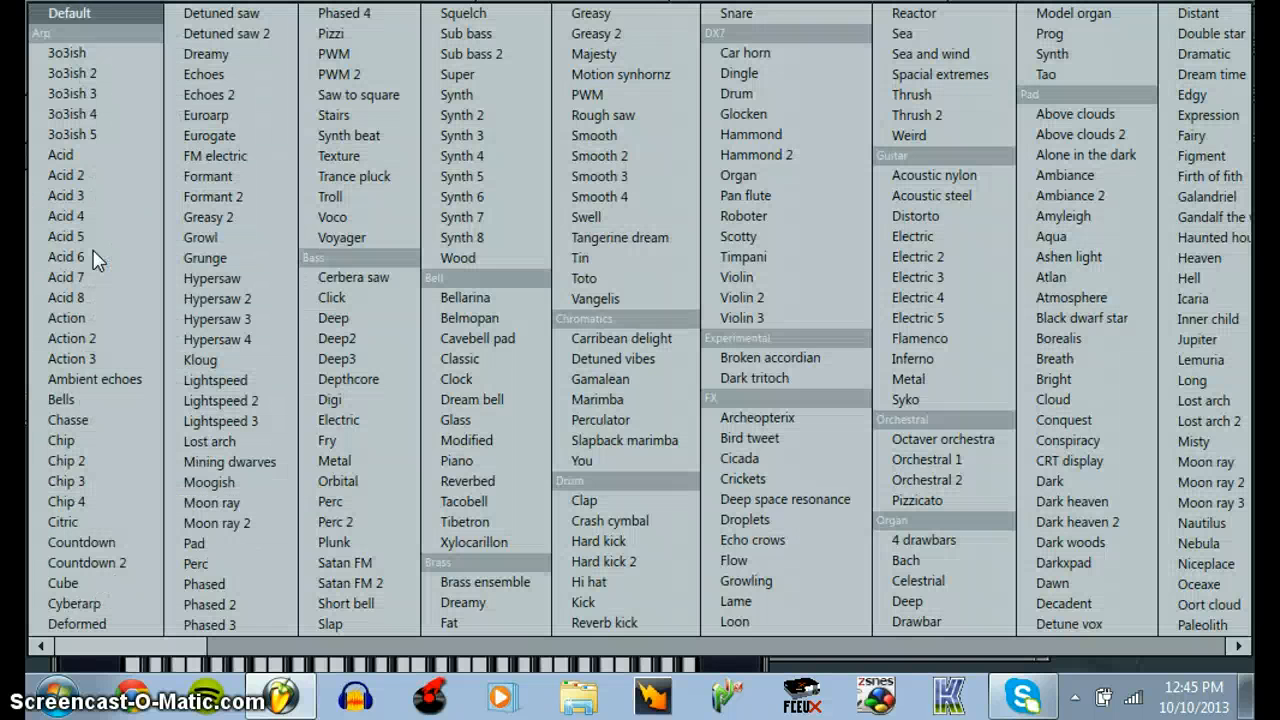
drag(171, 646, 237, 661)
click(98, 664)
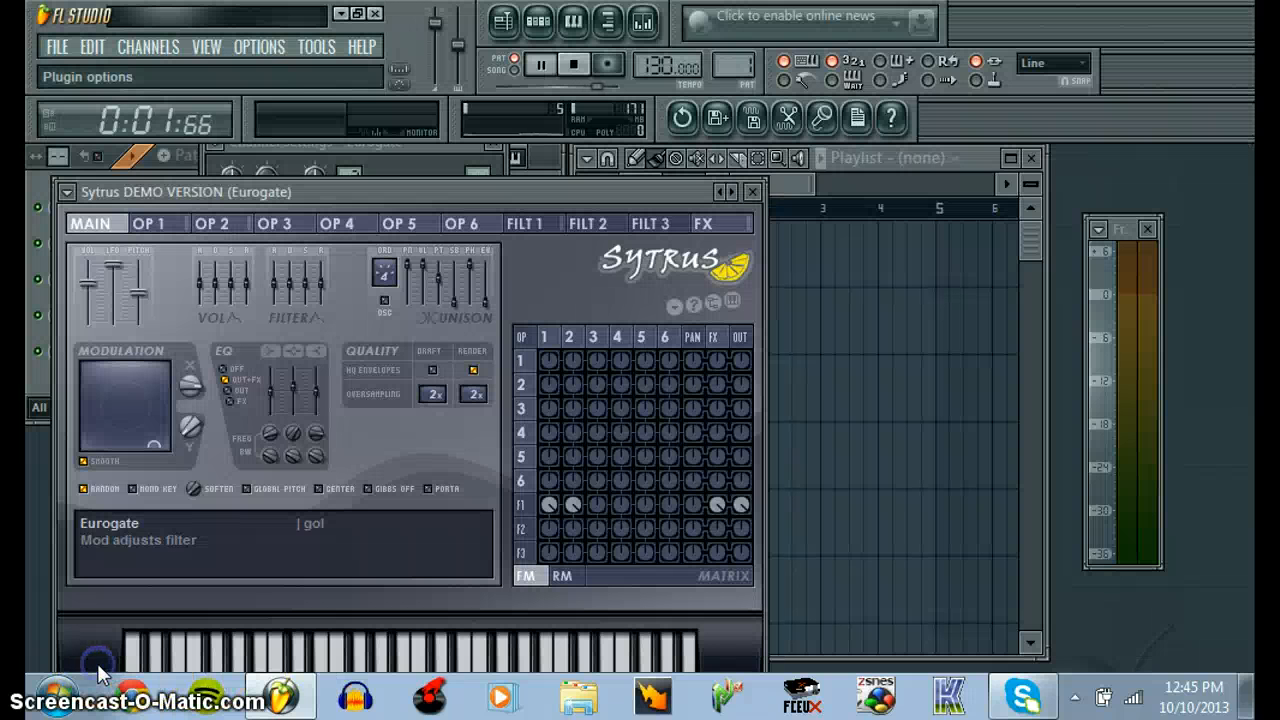
click(753, 192)
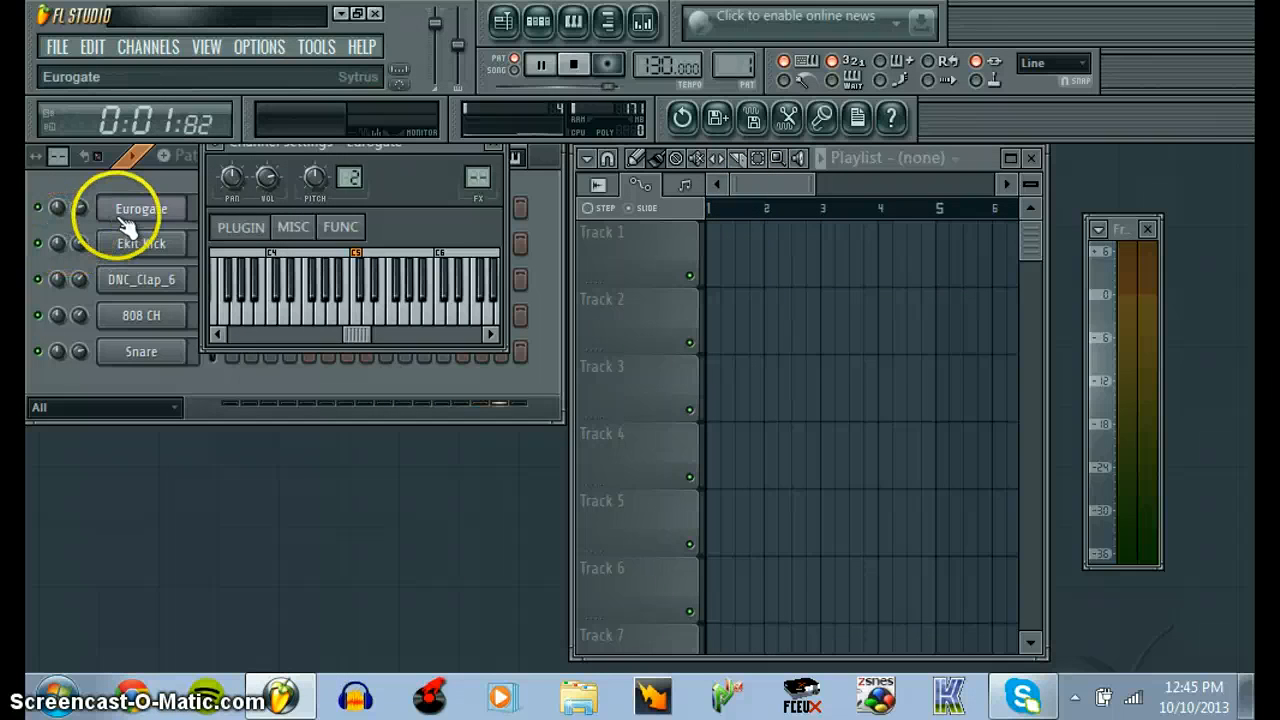
- Open the Eurogate channel's piano roll, display the full piano keys and audition notes around C5
right_click(131, 212)
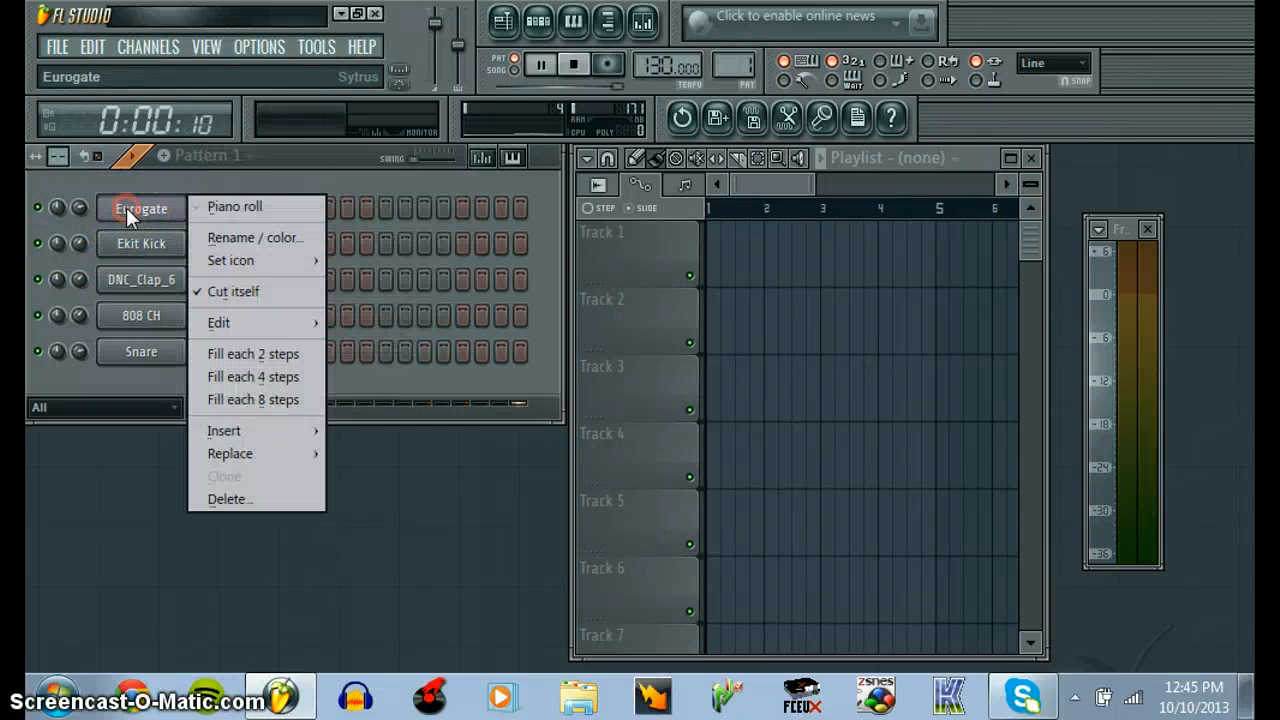
click(251, 207)
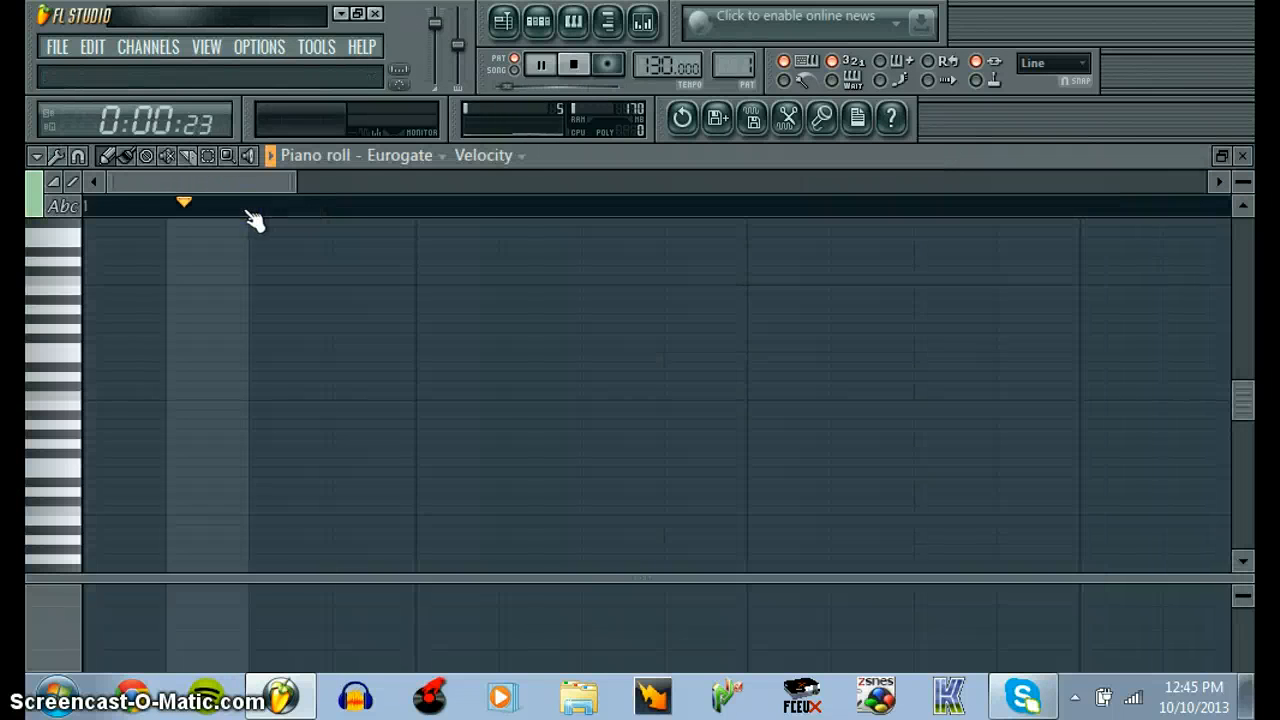
click(79, 207)
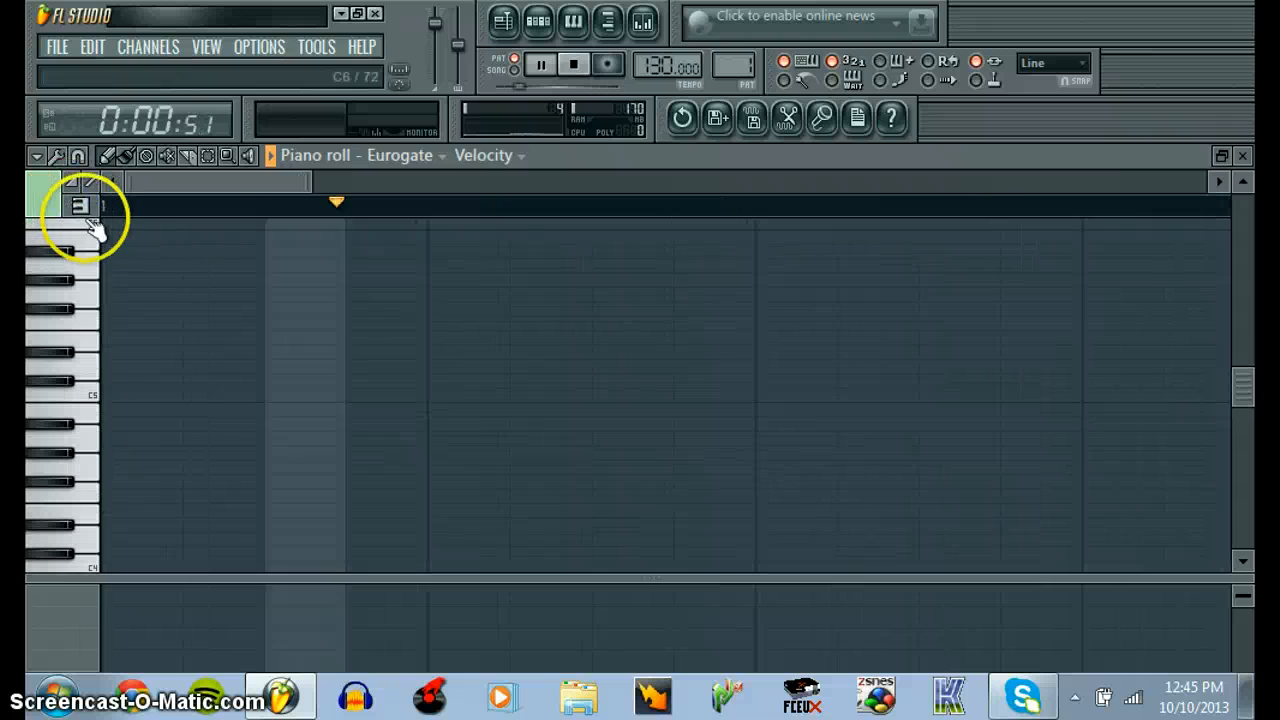
click(78, 395)
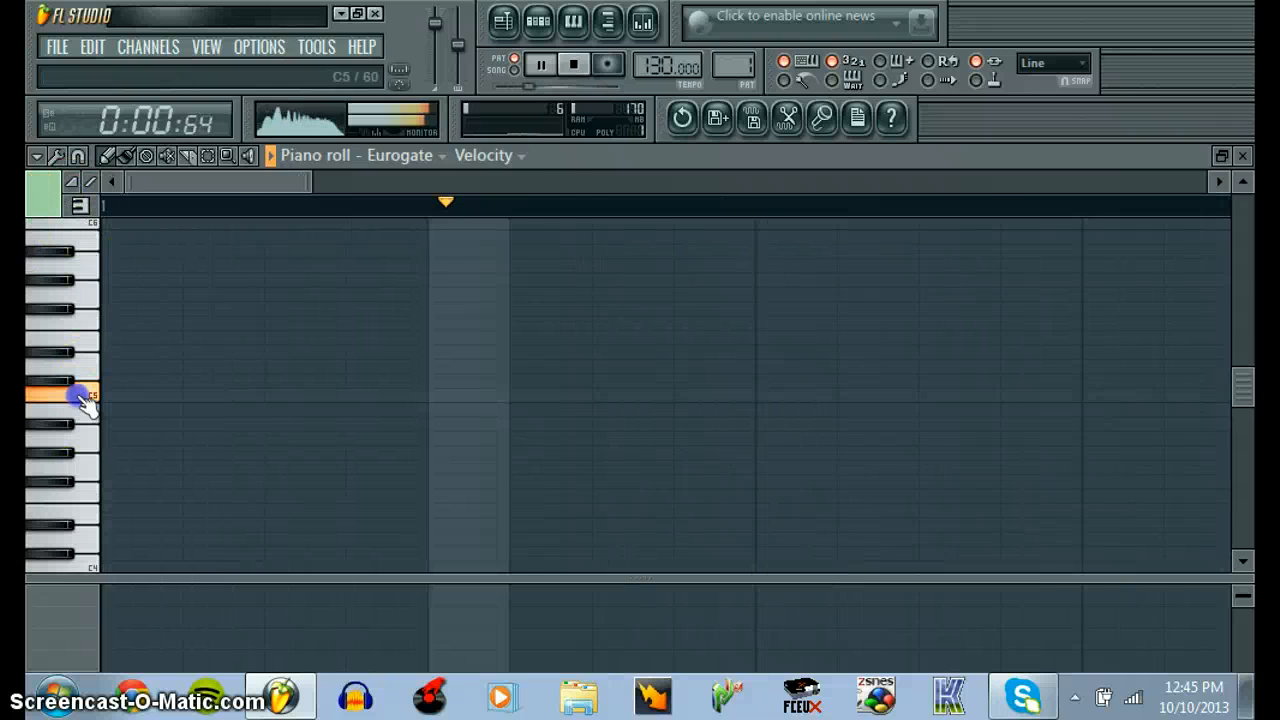
drag(85, 400, 92, 365)
- Add a C5 note at the start of bar 1, stop playback and lengthen the note to 12 steps
click(105, 396)
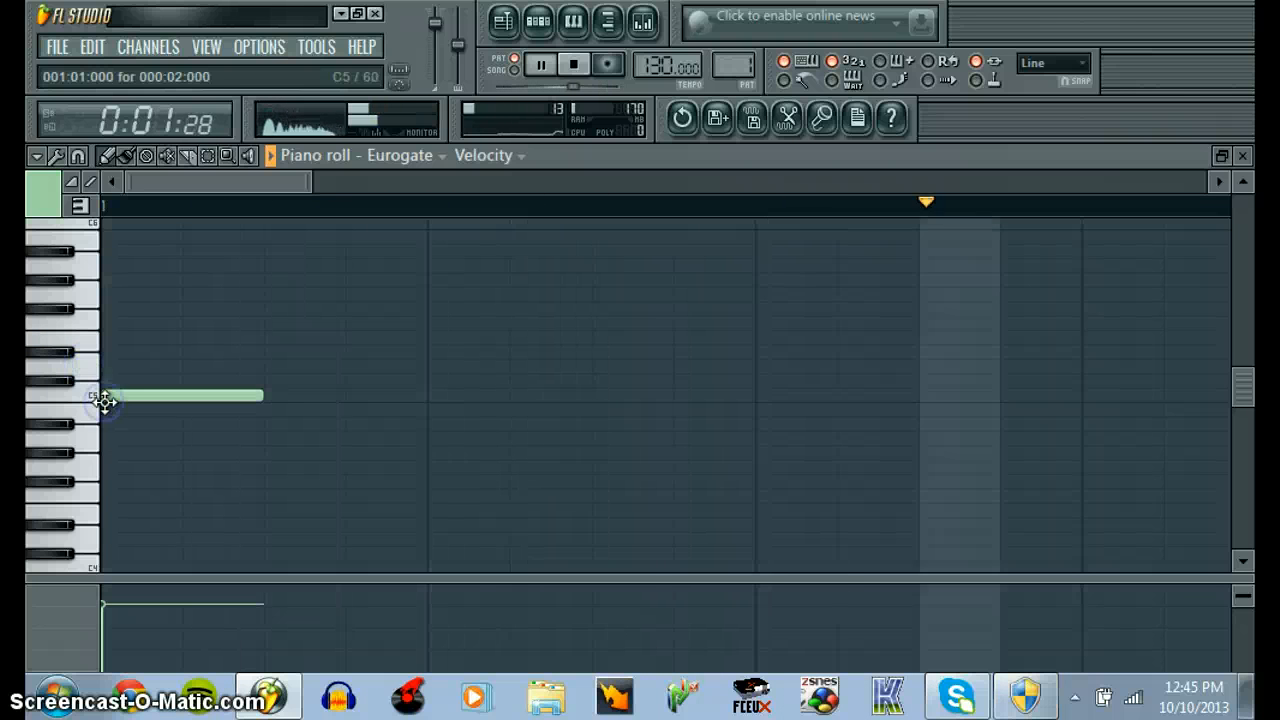
scroll(105, 402, down, 3)
scroll(105, 400, down, 2)
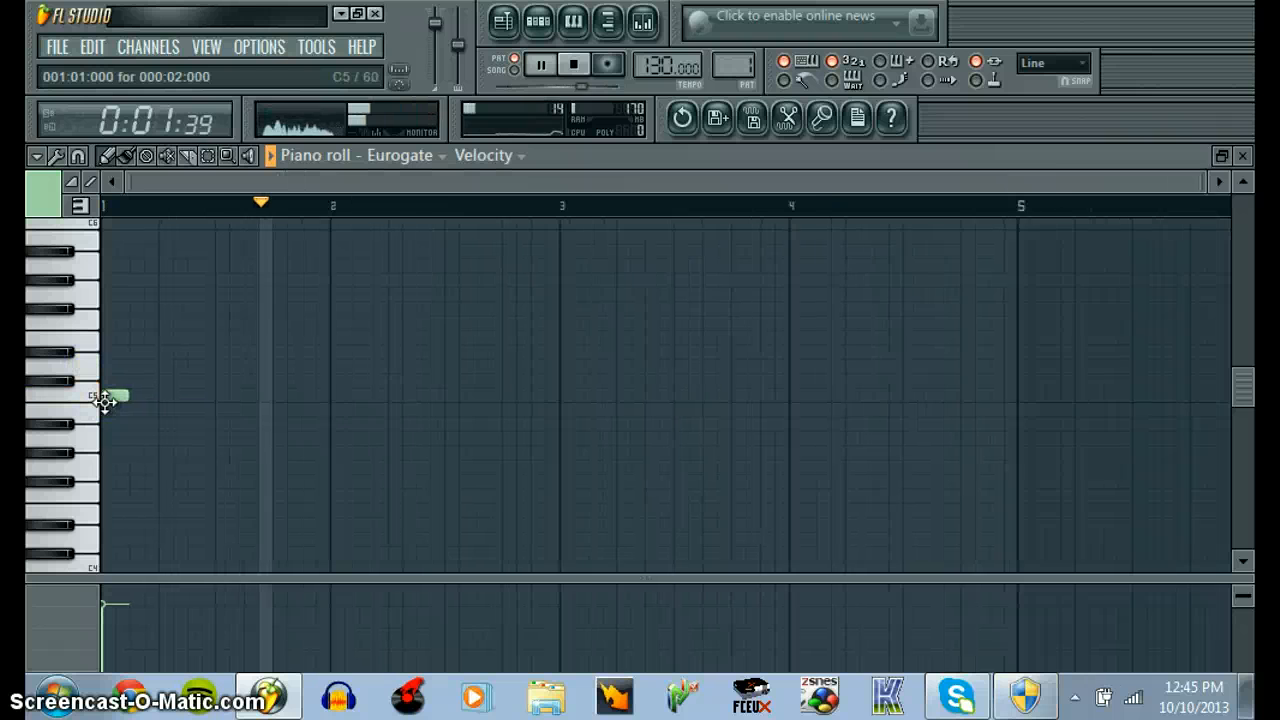
key(space)
click(122, 400)
drag(122, 400, 290, 384)
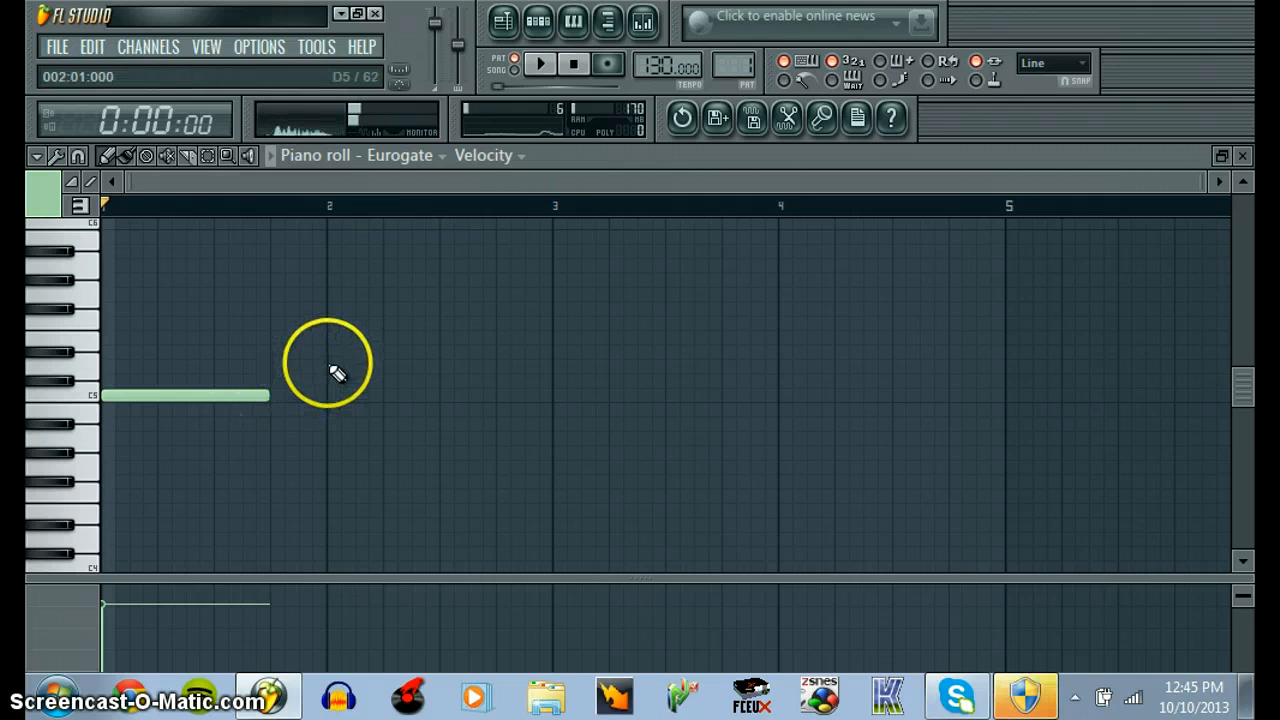
- Add a 12-step E5 at bar 2 and four-step D5 notes at step 13 of bars 1 and 2, and play the melody
click(330, 338)
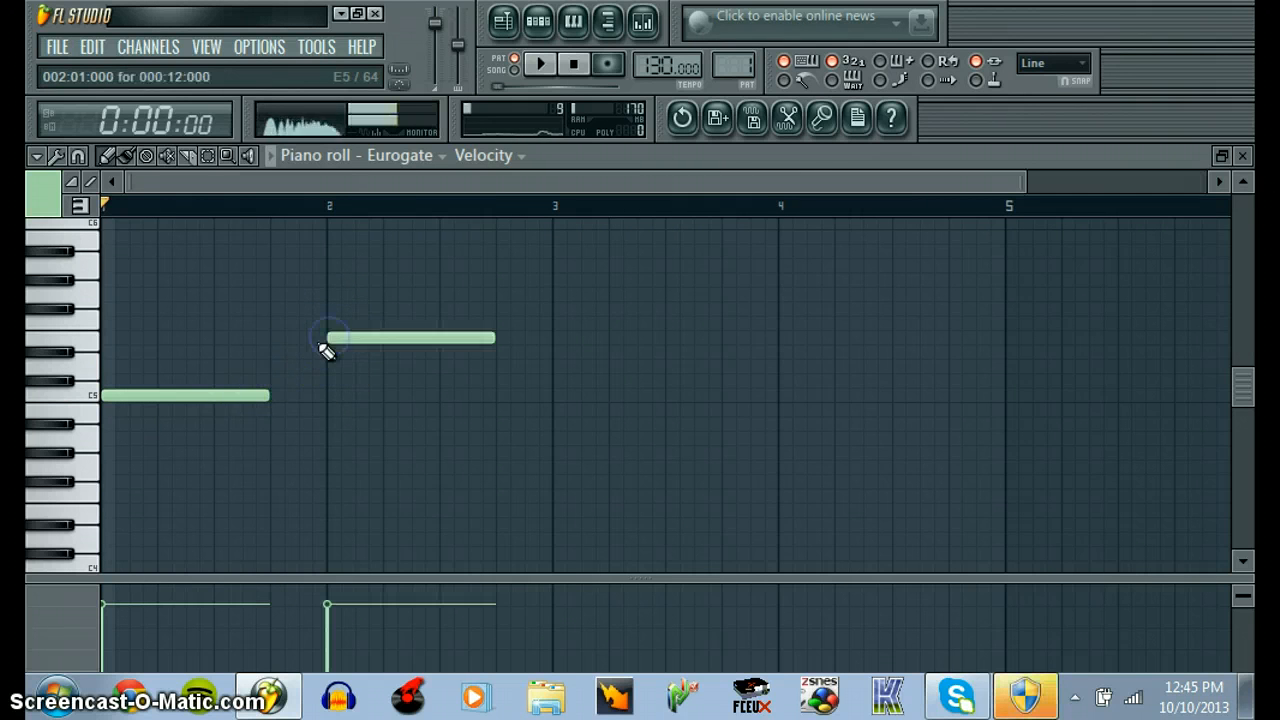
click(274, 366)
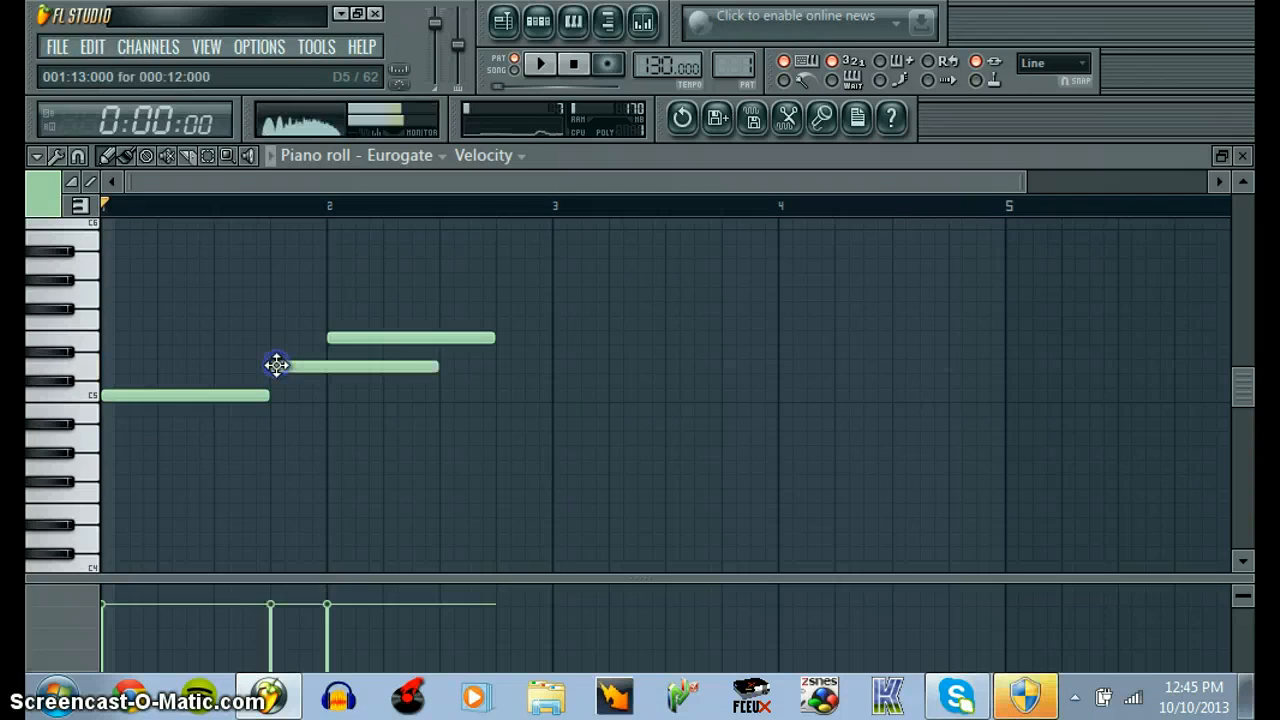
drag(436, 366, 308, 364)
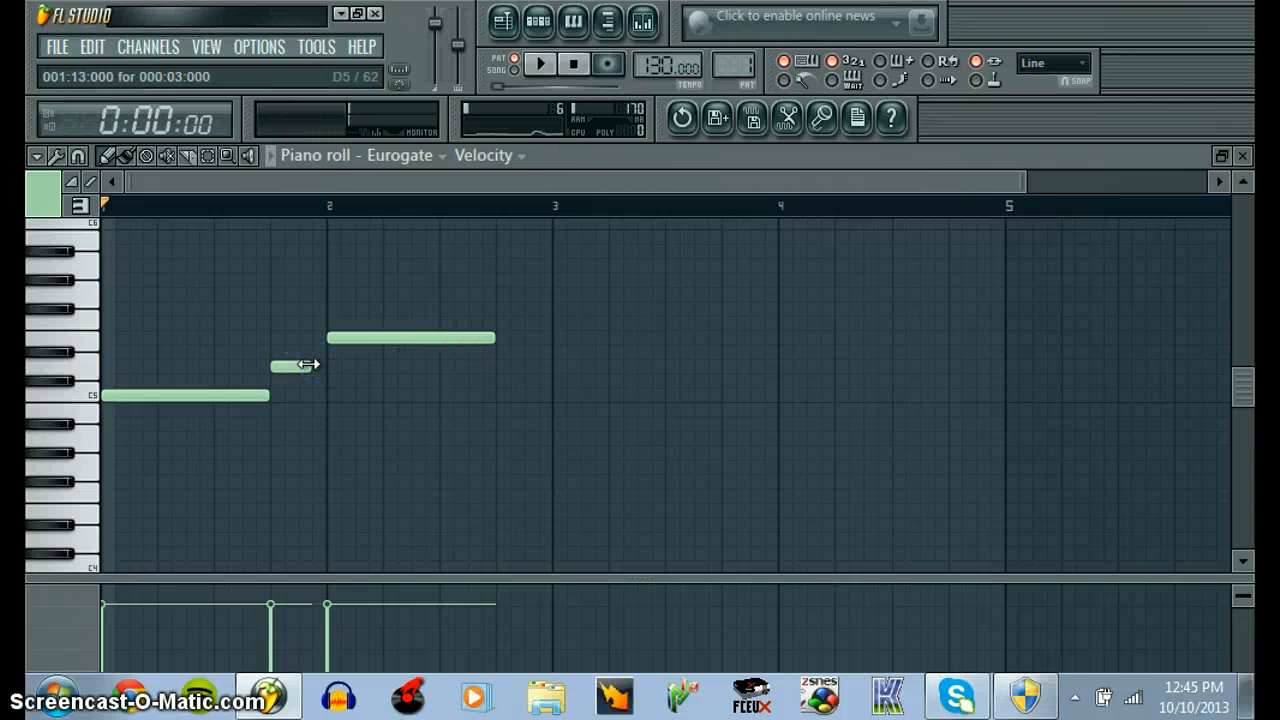
click(497, 365)
key(space)
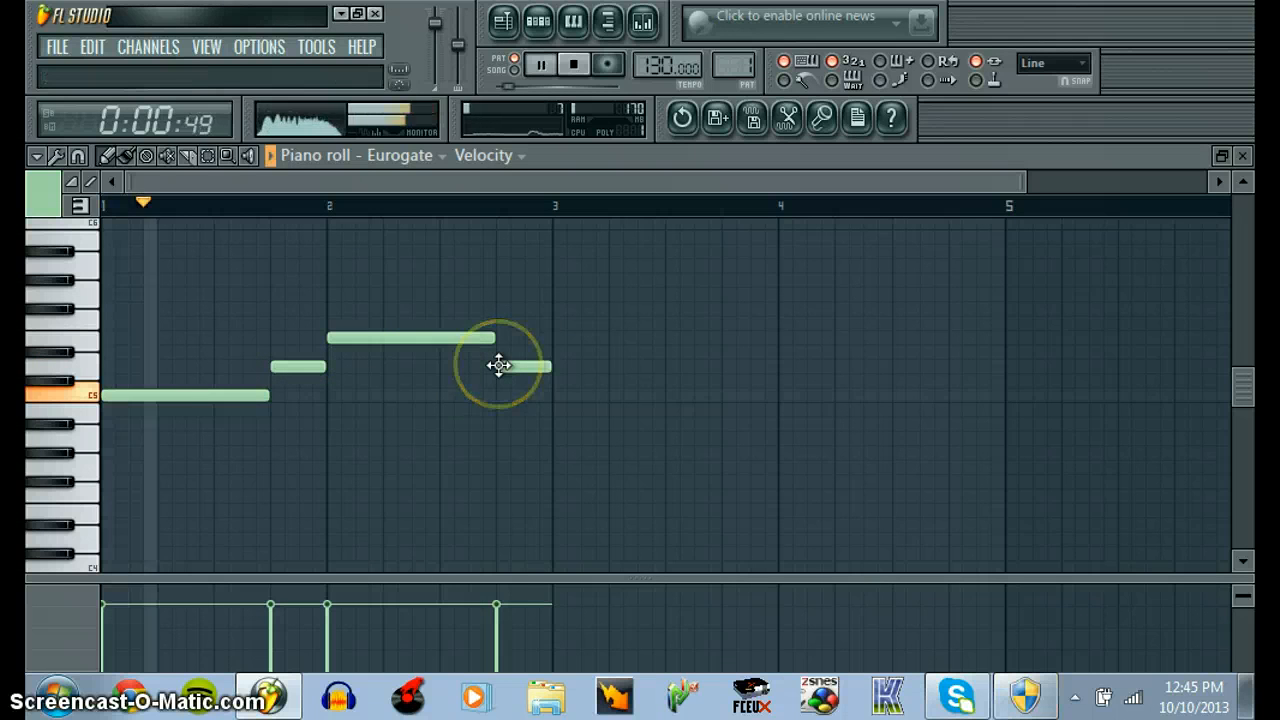
key(space)
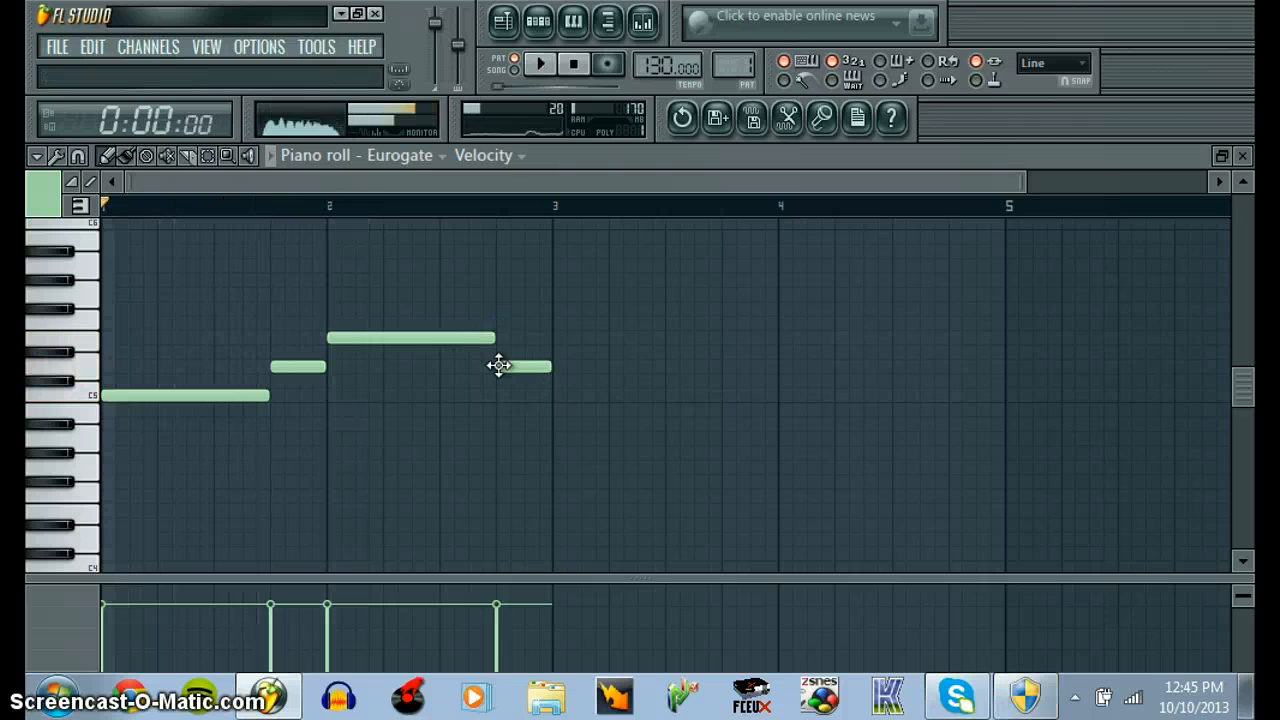
- Delete the E5 and last D5 notes, move the remaining D5 to step 13 of bar 2 and extend C5 up to it
right_click(366, 343)
right_click(510, 367)
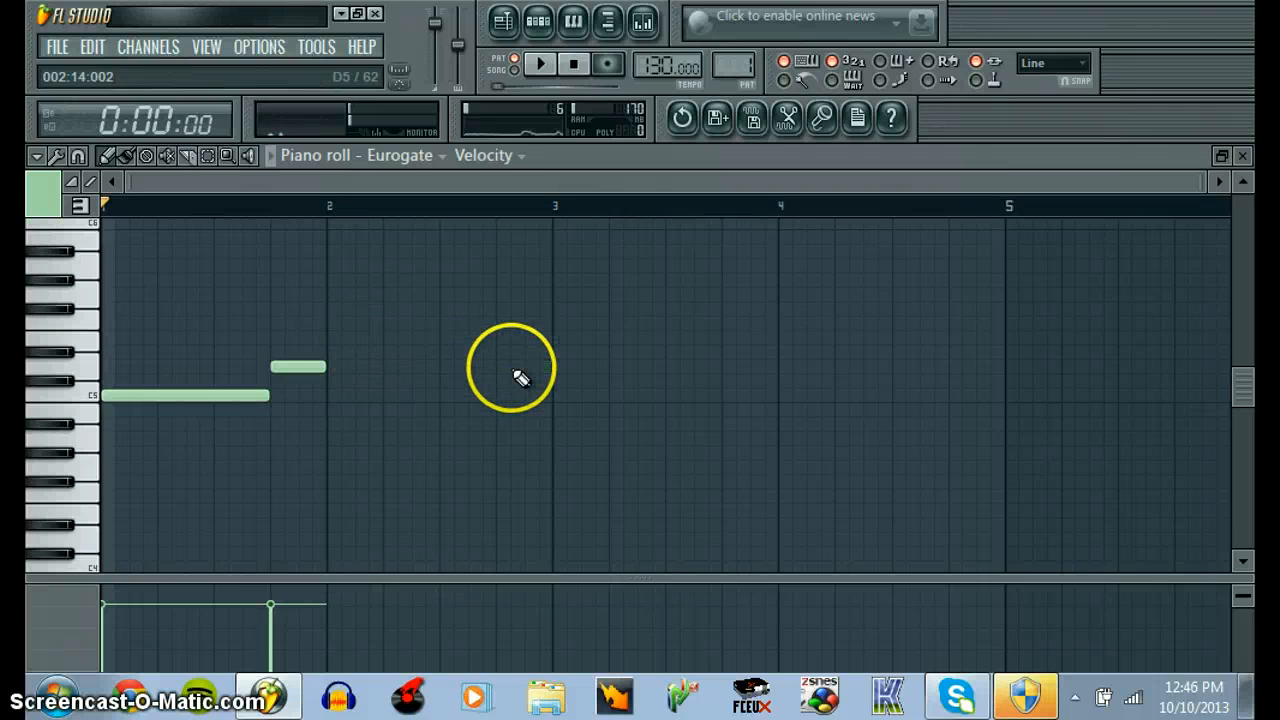
drag(297, 366, 526, 369)
drag(262, 394, 495, 394)
click(431, 392)
- Add an E5 of one bar and 12 steps at bar 3 and a four-step D5 at step 13 of bar 4, and play the melody
click(556, 338)
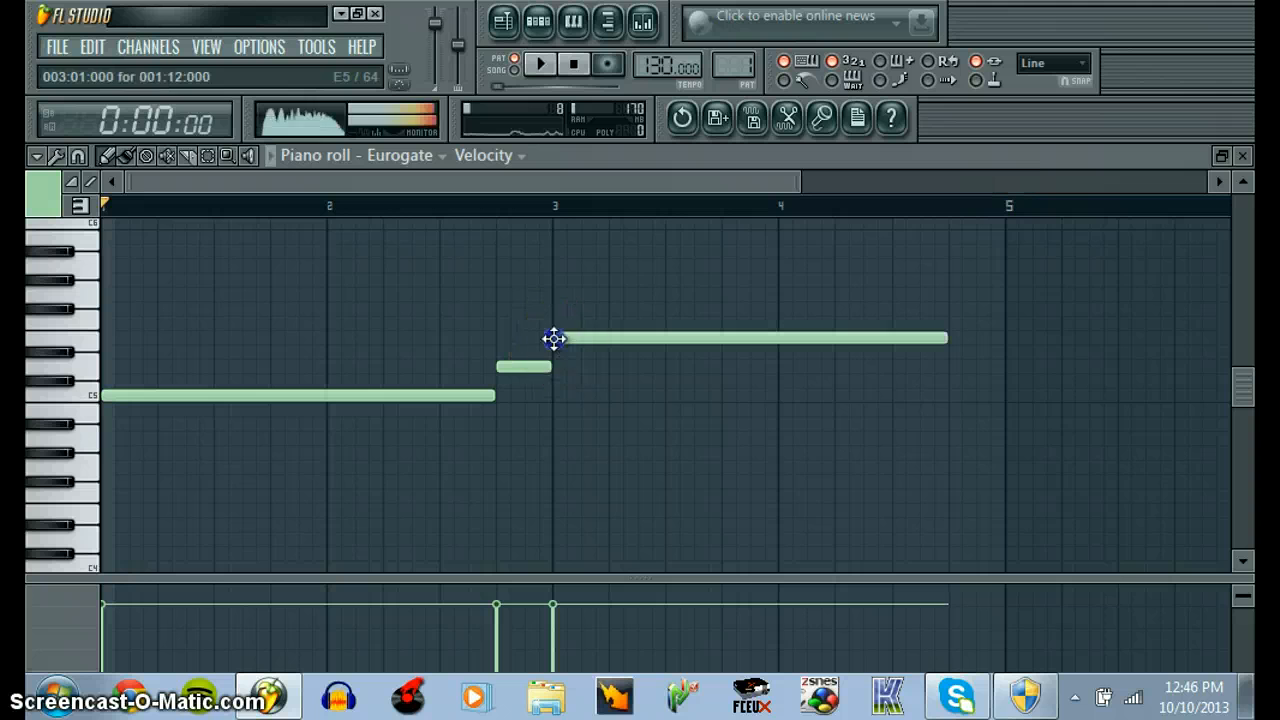
click(527, 366)
click(957, 368)
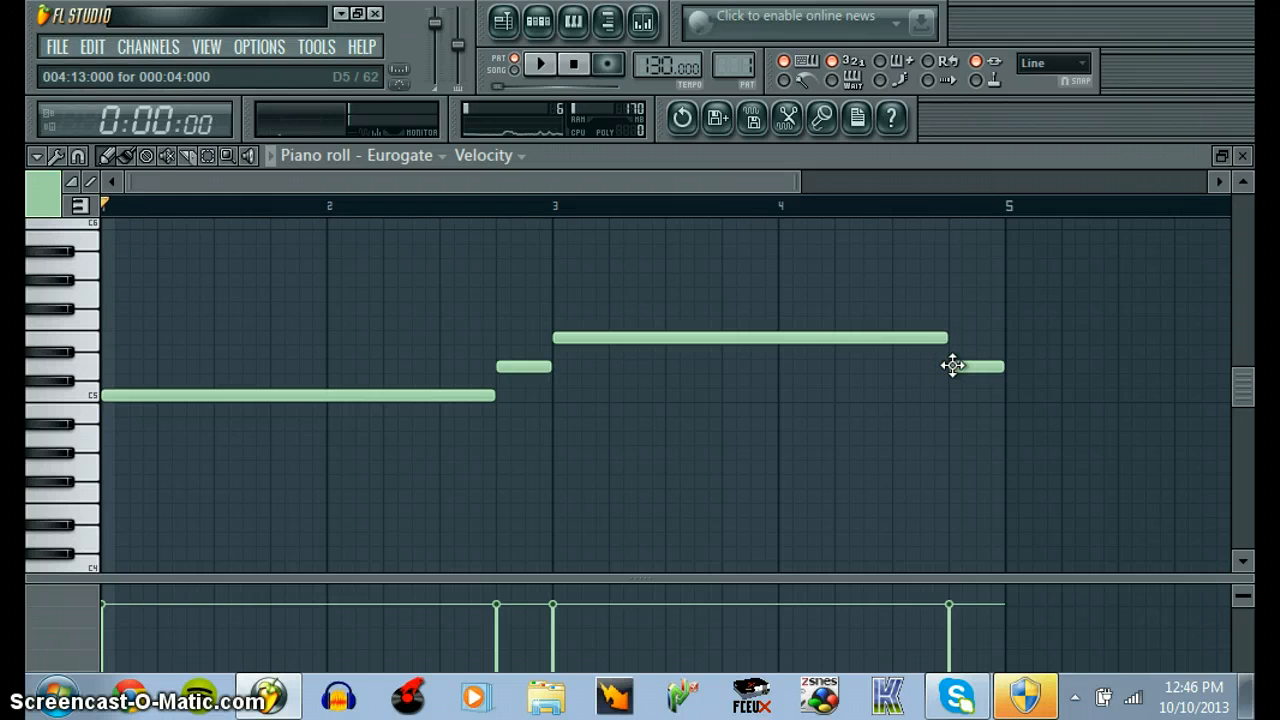
key(space)
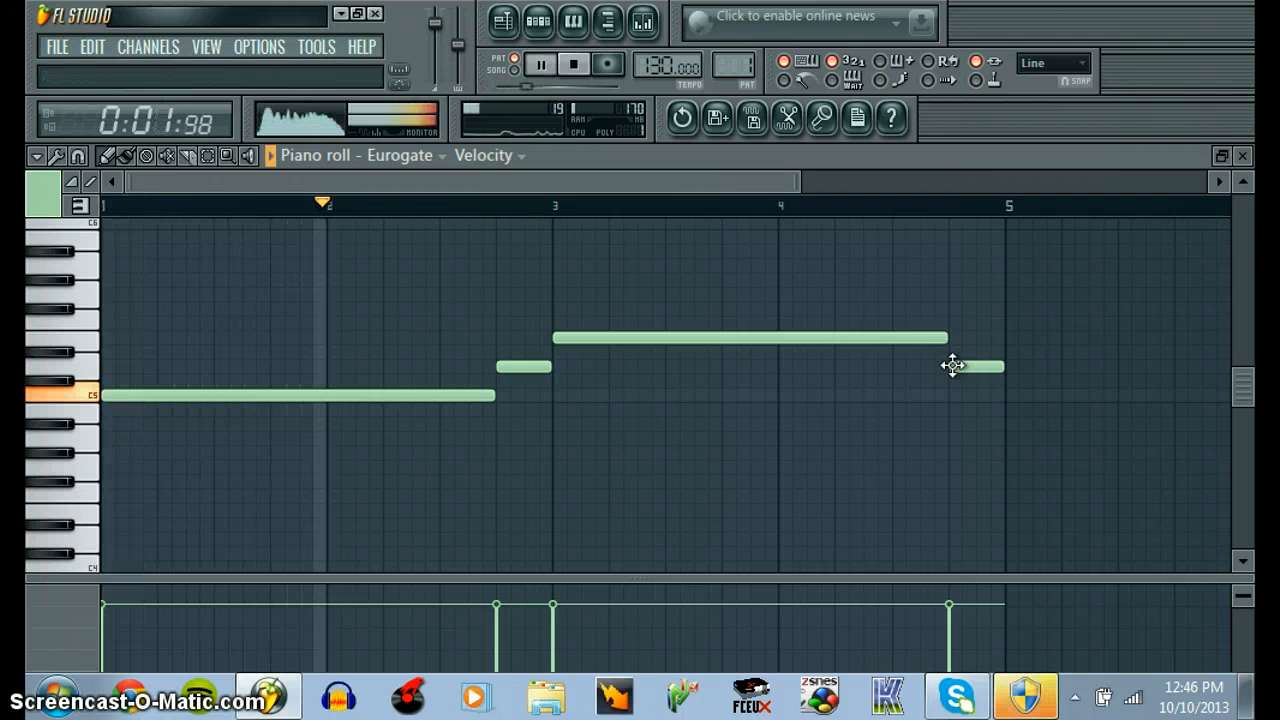
- Stop playback, shorten the C5 note to one bar and eight steps, and make the following D5 fill the last eight steps of bar 2
key(space)
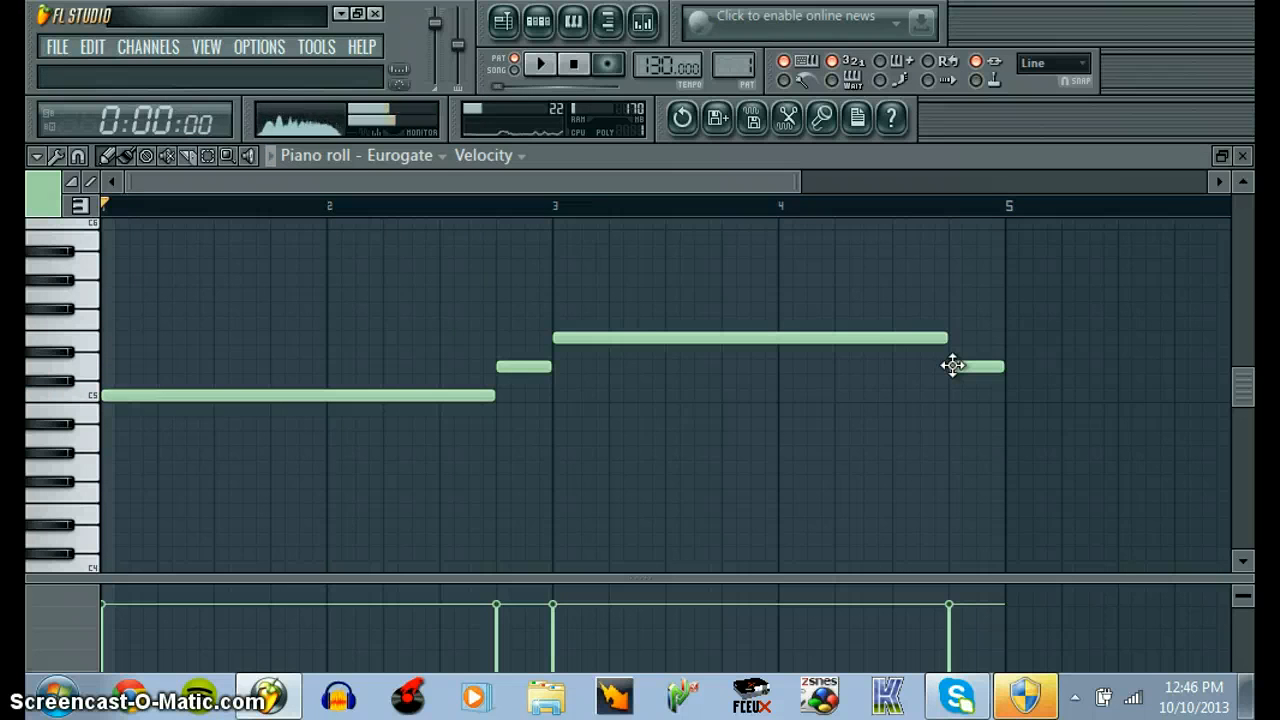
drag(494, 395, 453, 392)
drag(517, 364, 462, 362)
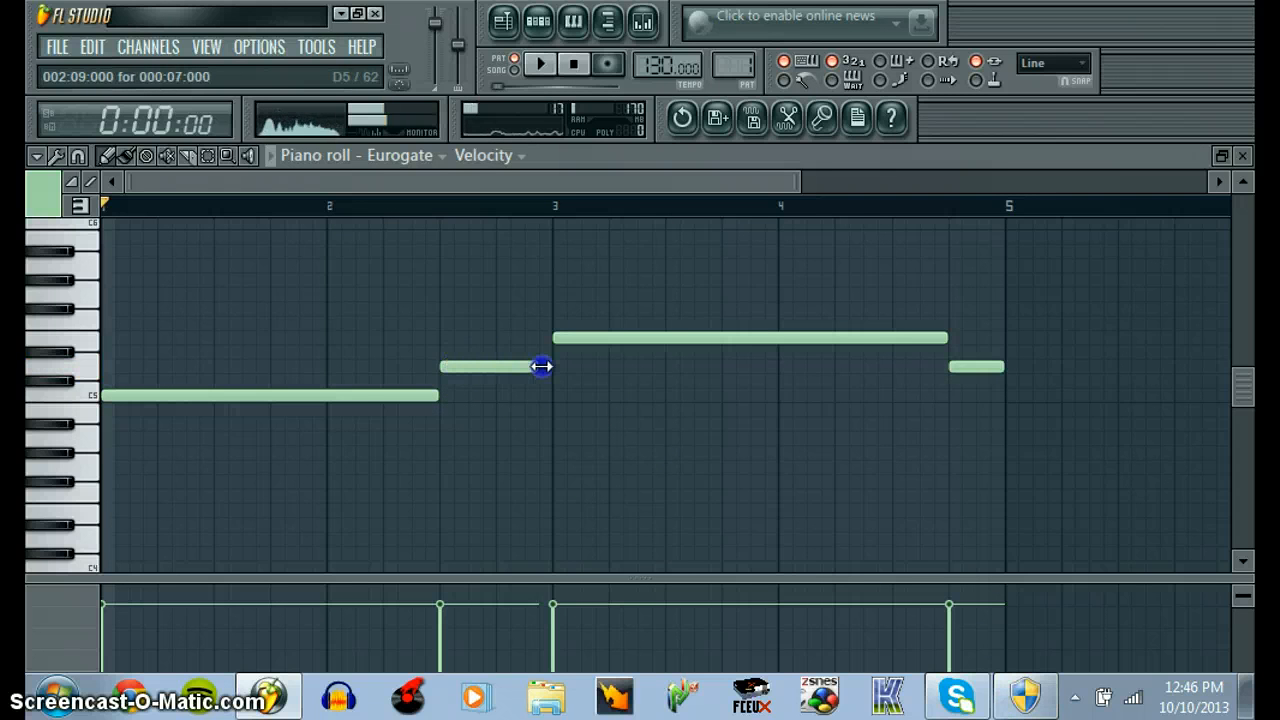
- Shorten the E5 note to one bar and eight steps, make the last D5 fill steps 9 to 16 of bar 4, and play the melody
drag(943, 339, 880, 340)
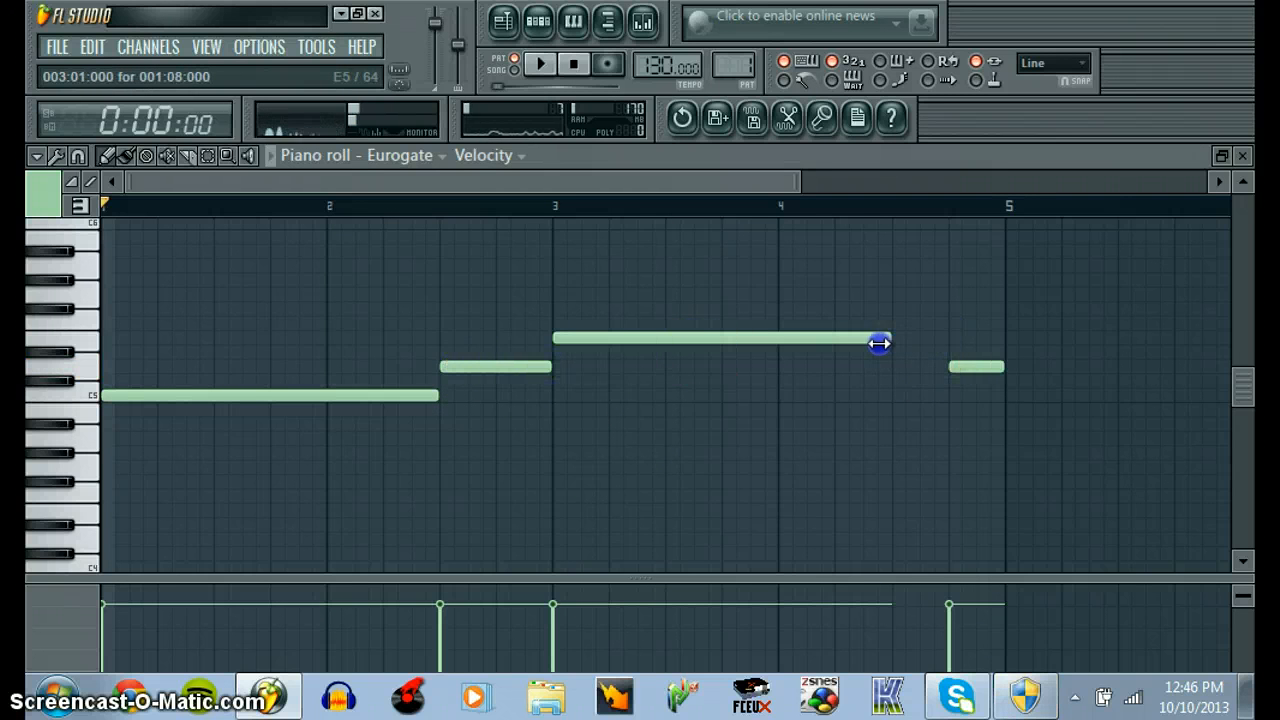
mouse_move(980, 366)
mouse_down()
mouse_move(917, 370)
mouse_move(995, 364)
mouse_up()
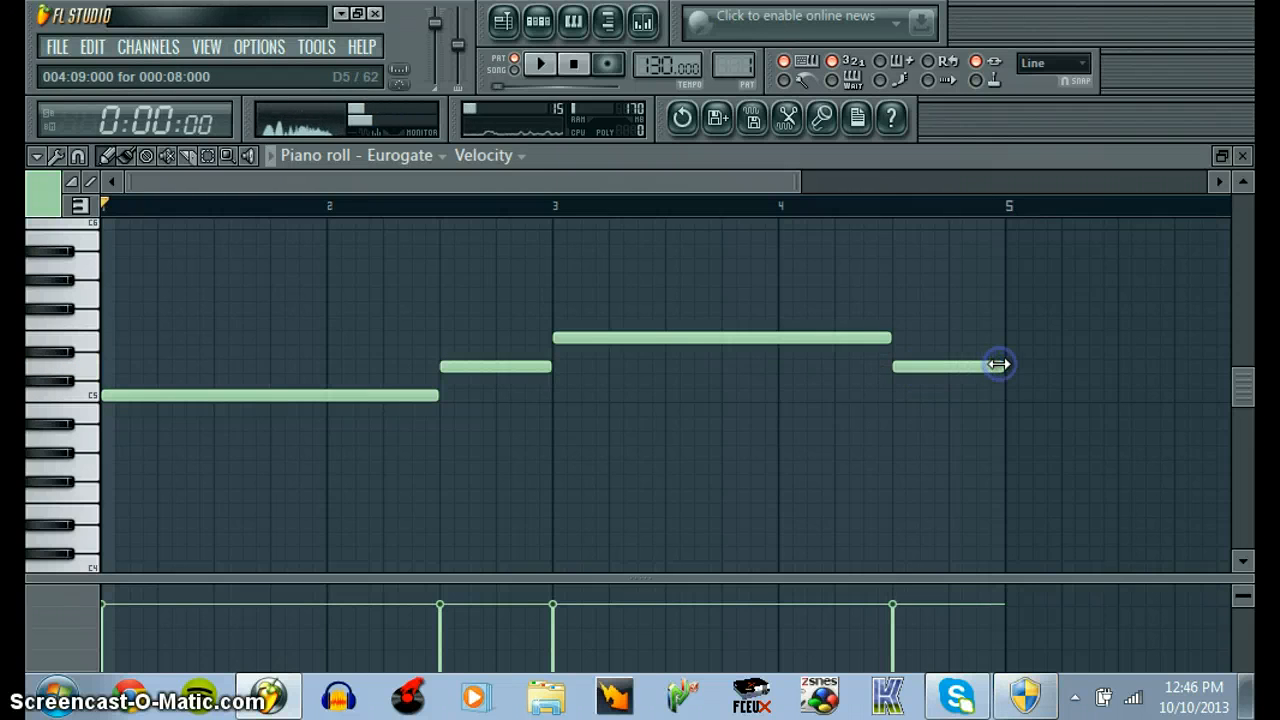
key(space)
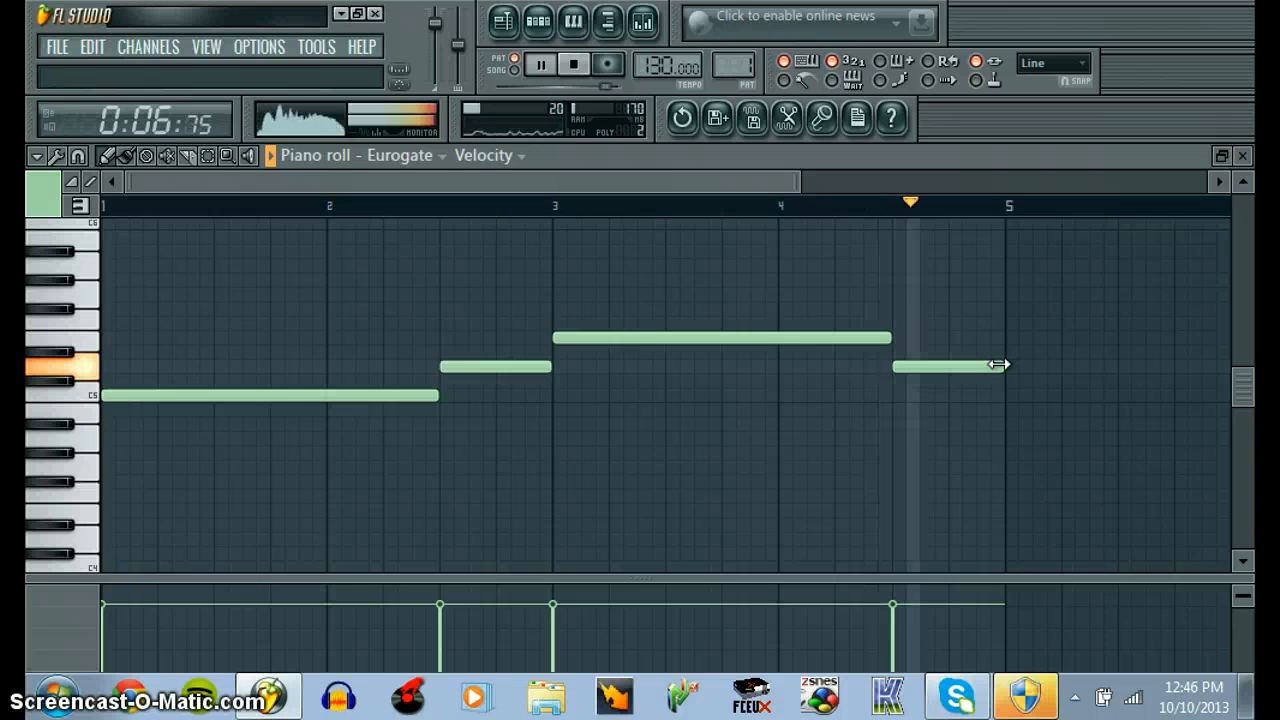
key(space)
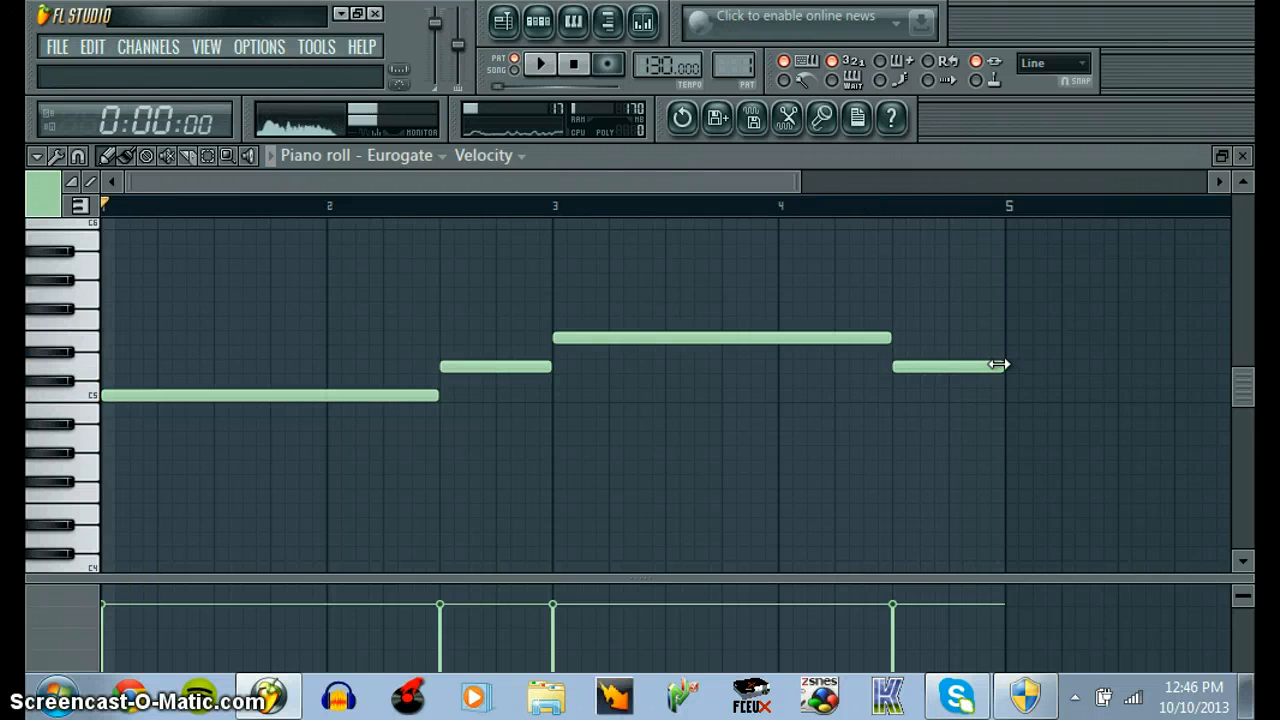
- Restore the piano roll to its smaller window size and open the Eurogate channel's Sytrus settings
click(1221, 155)
click(434, 320)
click(149, 206)
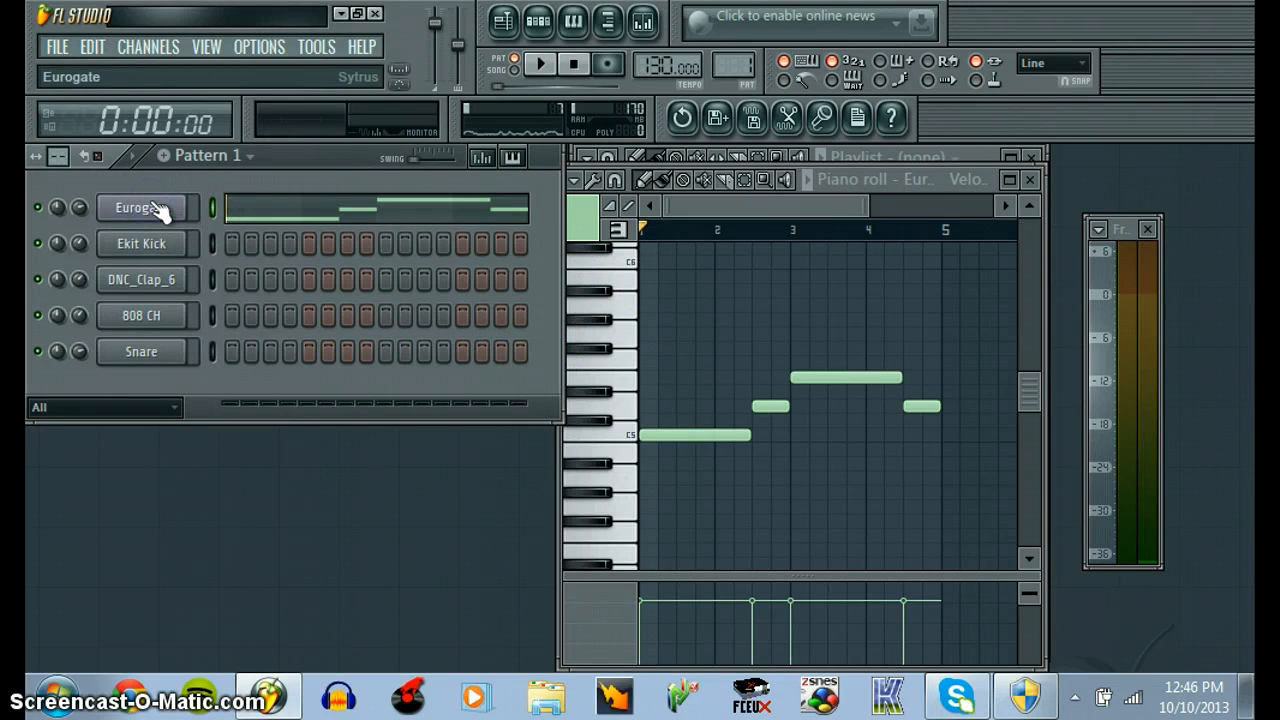
click(152, 205)
drag(150, 200, 152, 276)
click(140, 208)
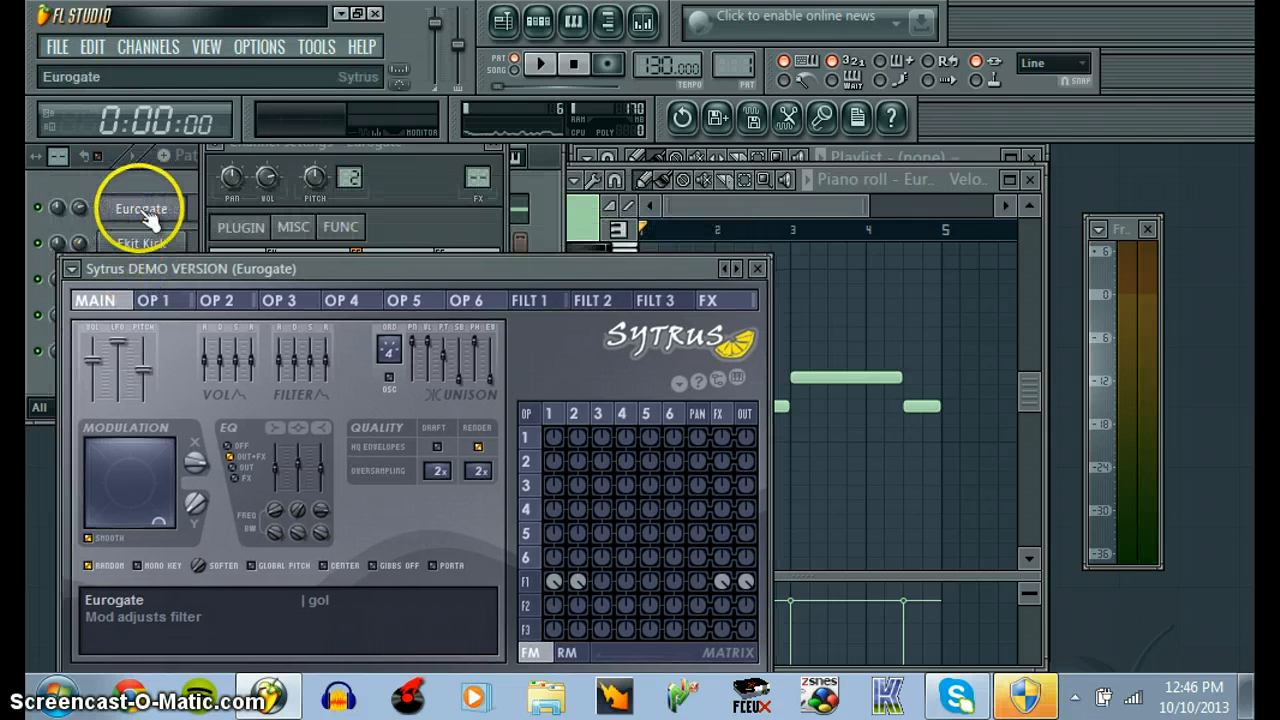
- Open the mixer and link the selected Eurogate channel to the Insert 10 track
click(643, 22)
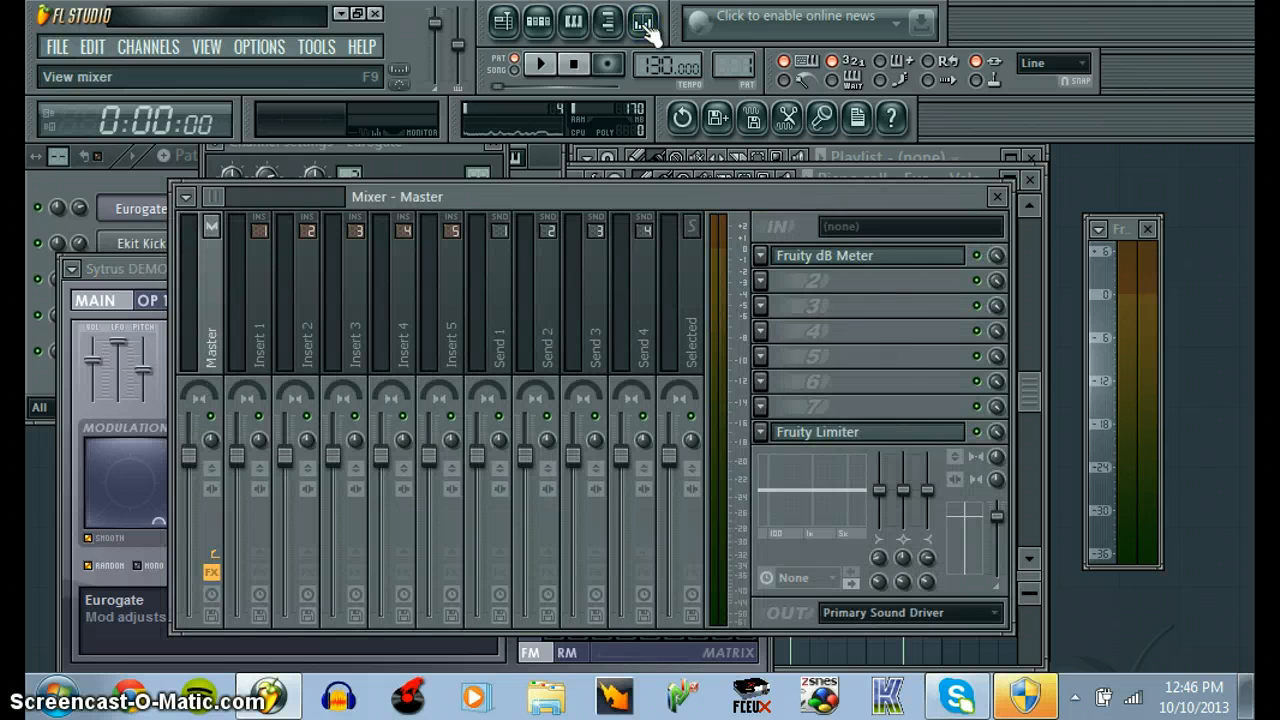
drag(213, 192, 221, 191)
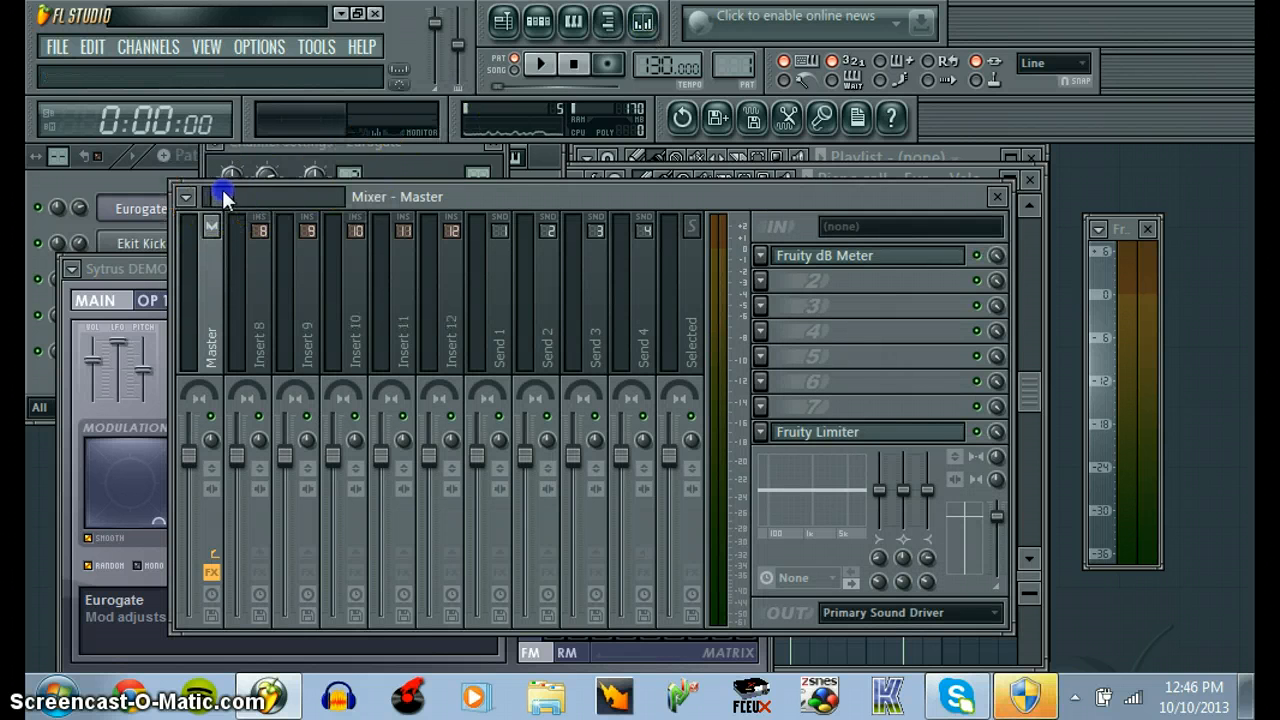
click(355, 276)
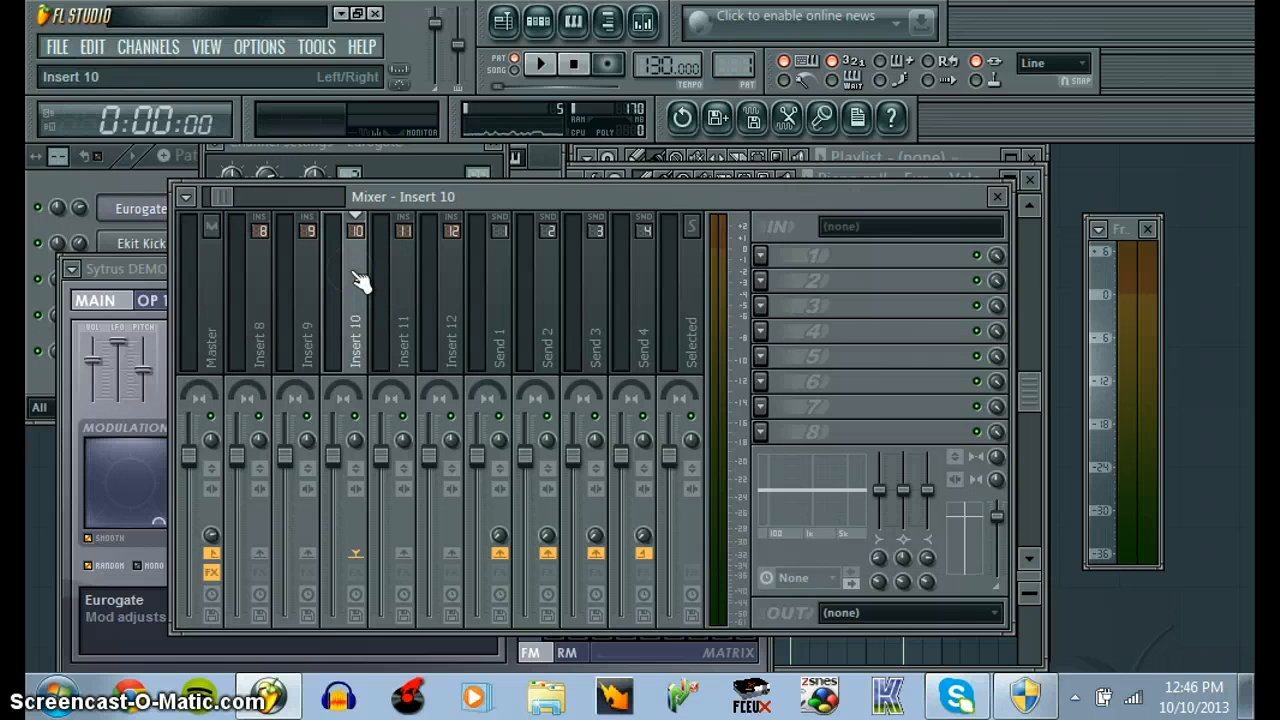
right_click(355, 277)
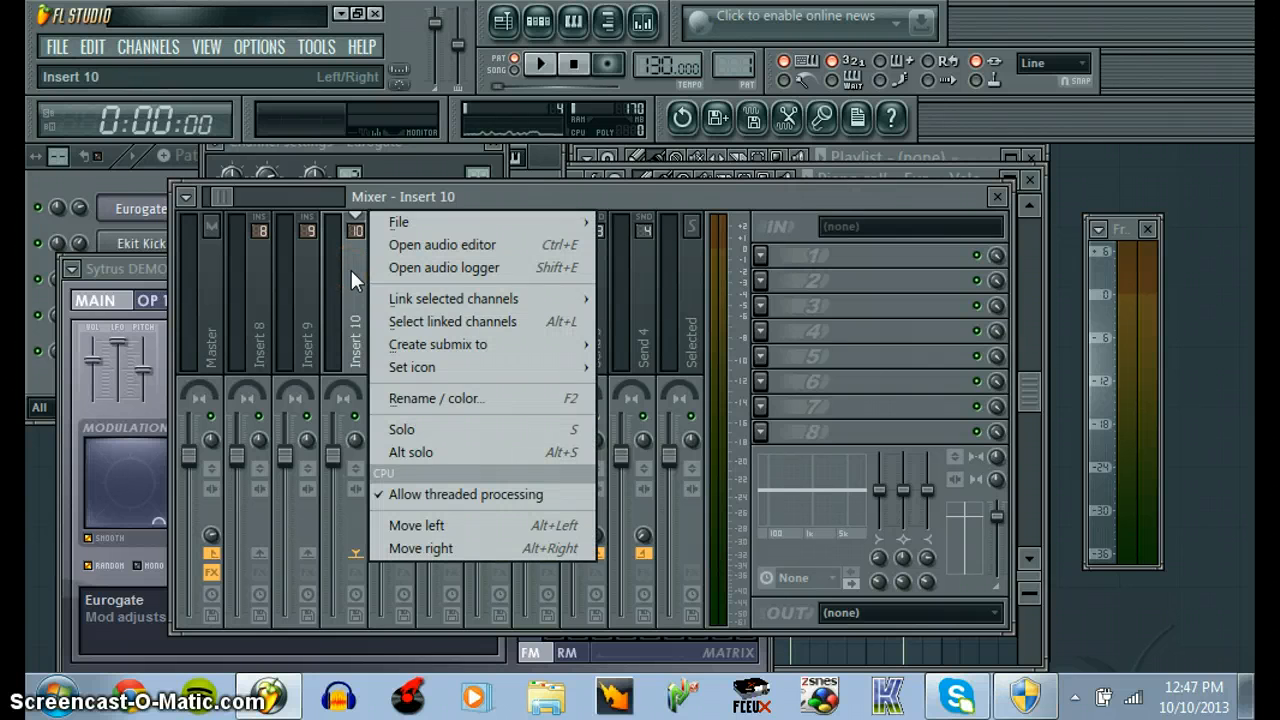
mouse_move(503, 291)
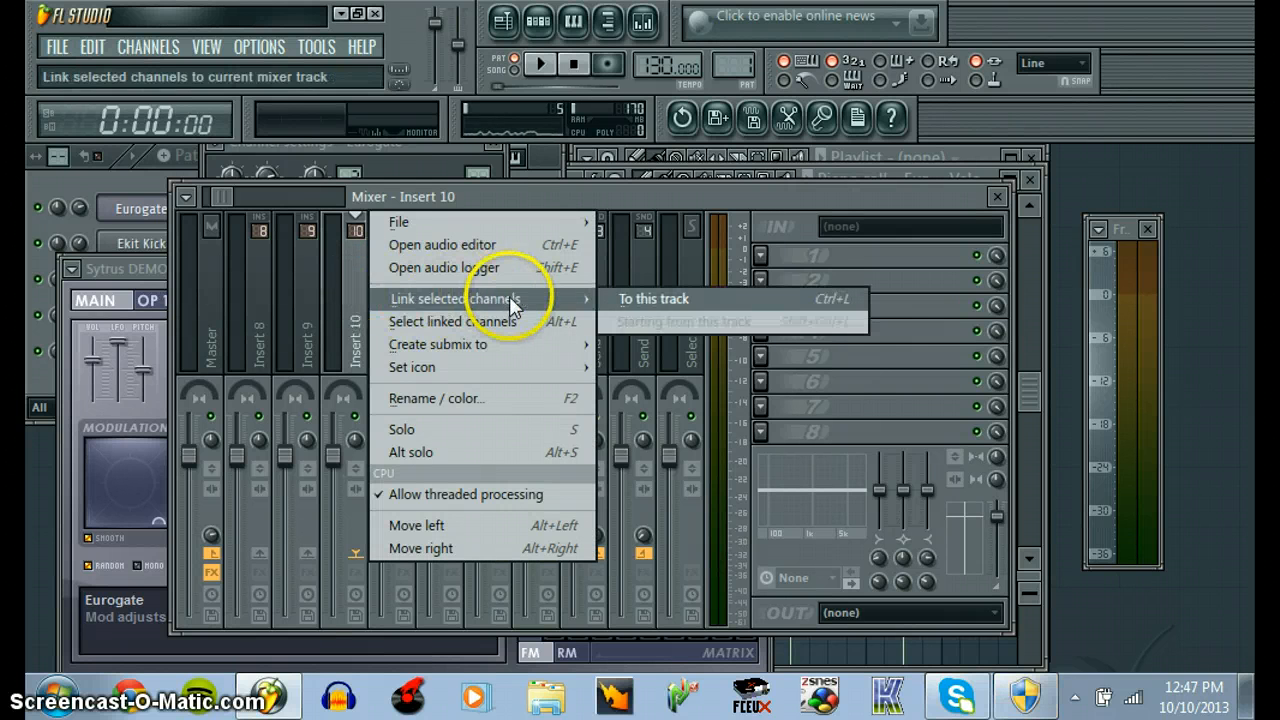
click(676, 308)
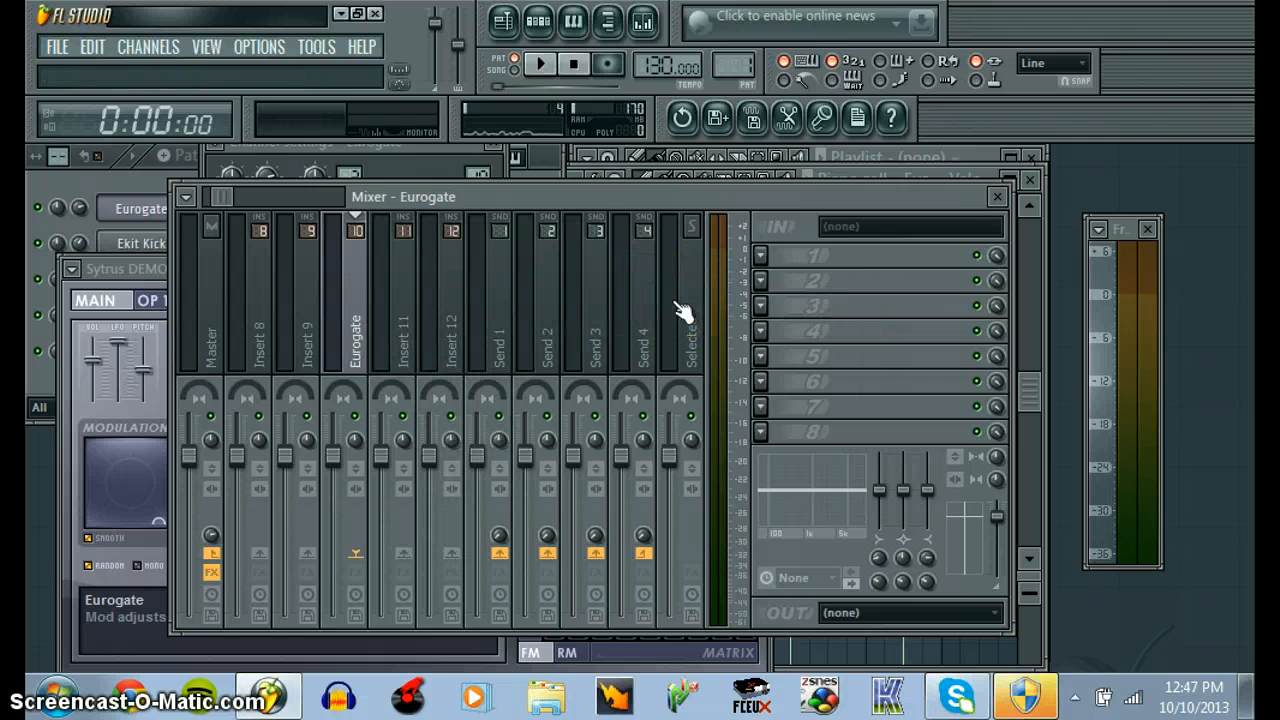
- Load Fruity Multiband Compressor into effect slot 1 and Fruity Parametric EQ 2 into slot 2 of the Eurogate mixer track
click(762, 256)
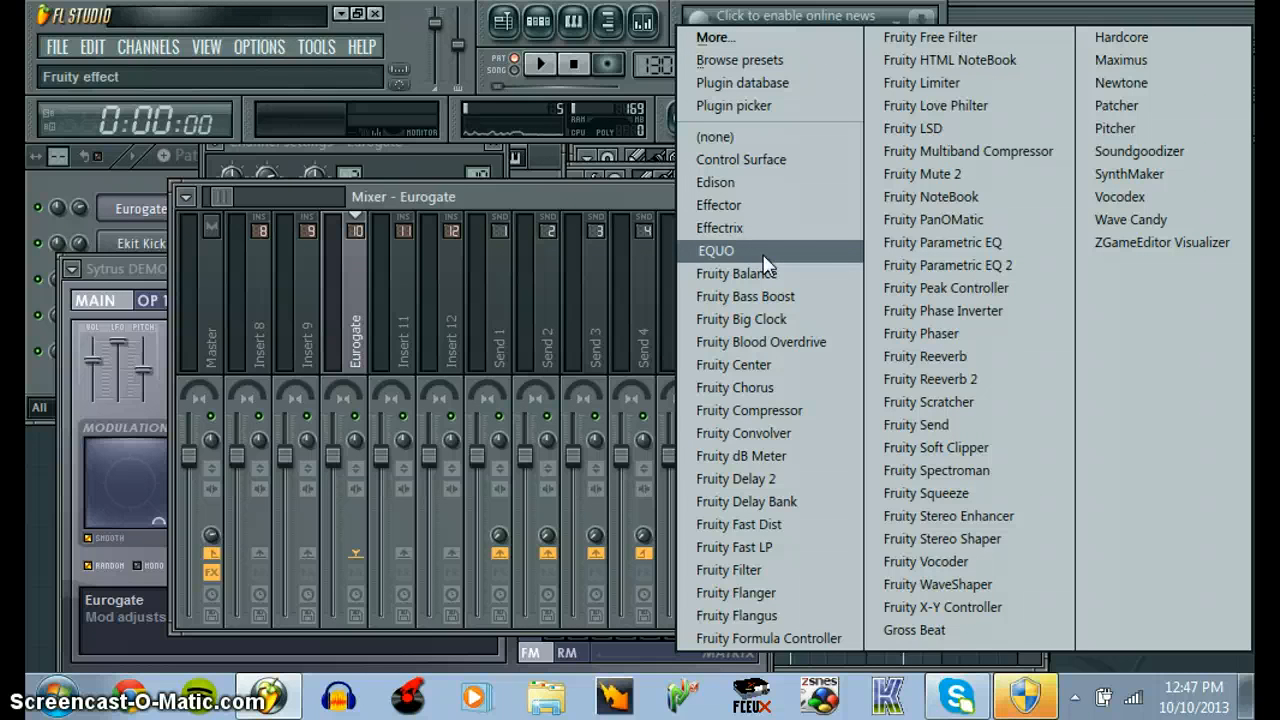
click(921, 152)
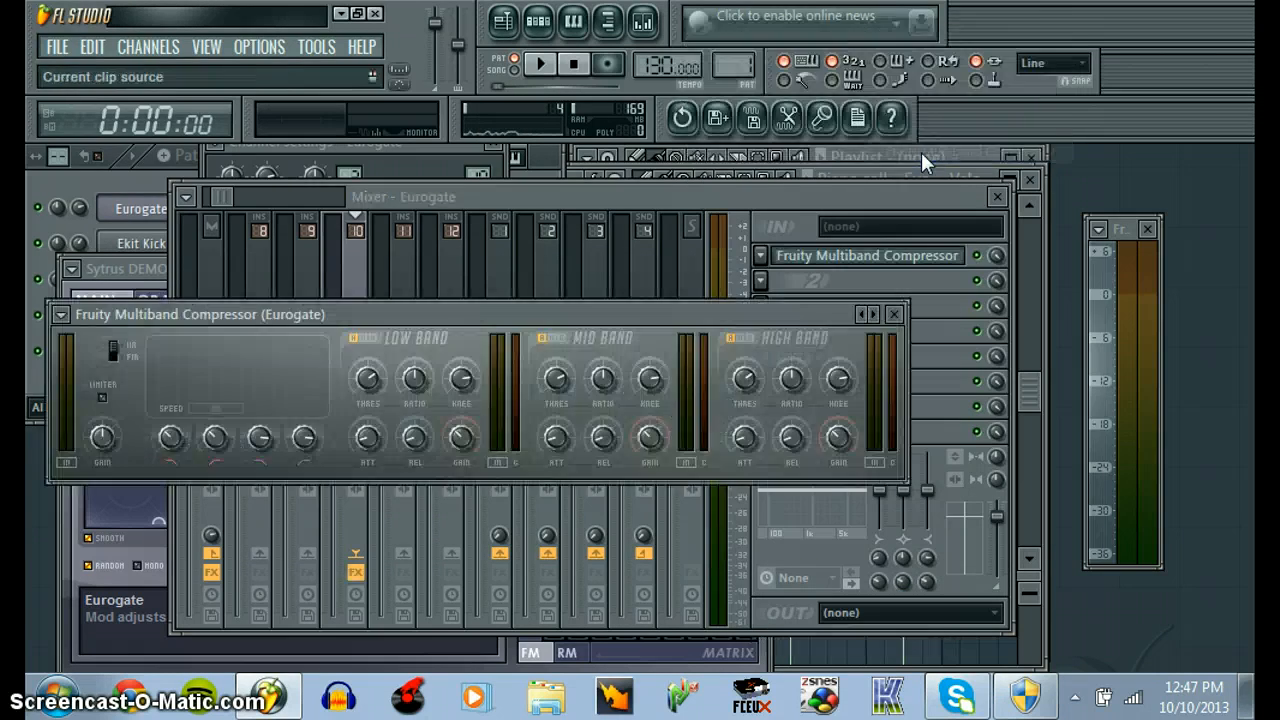
click(762, 280)
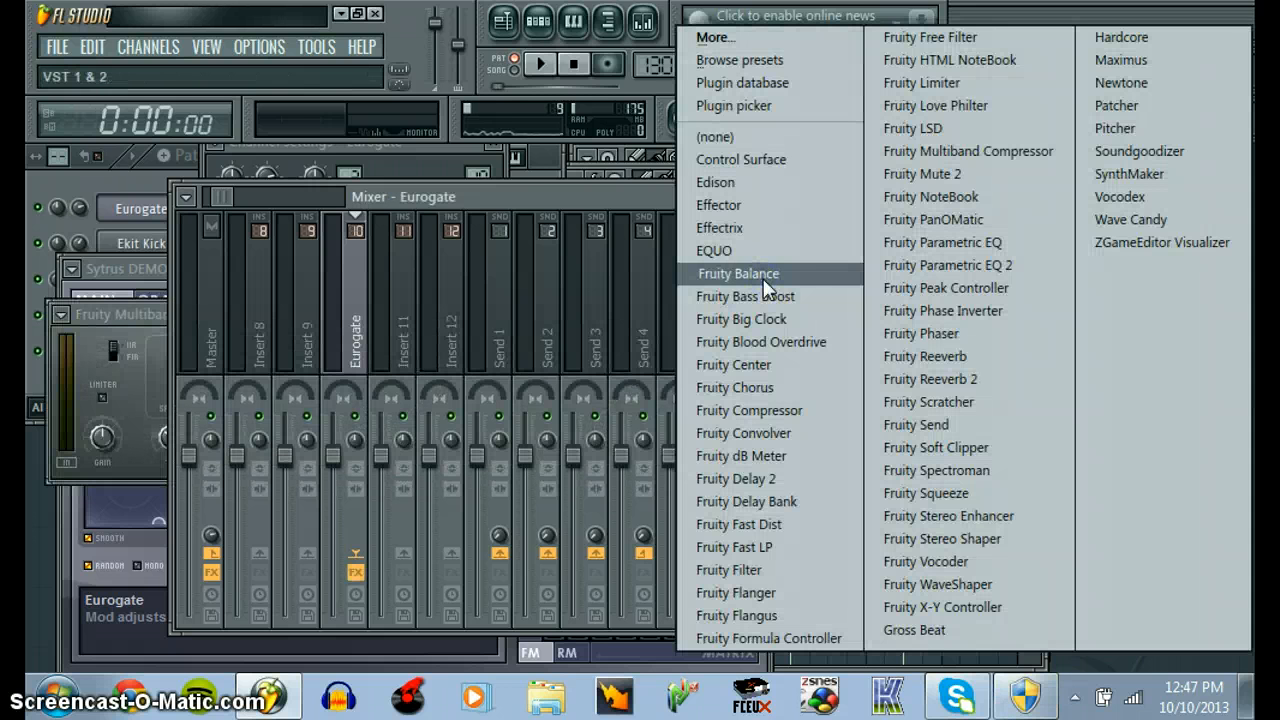
click(898, 266)
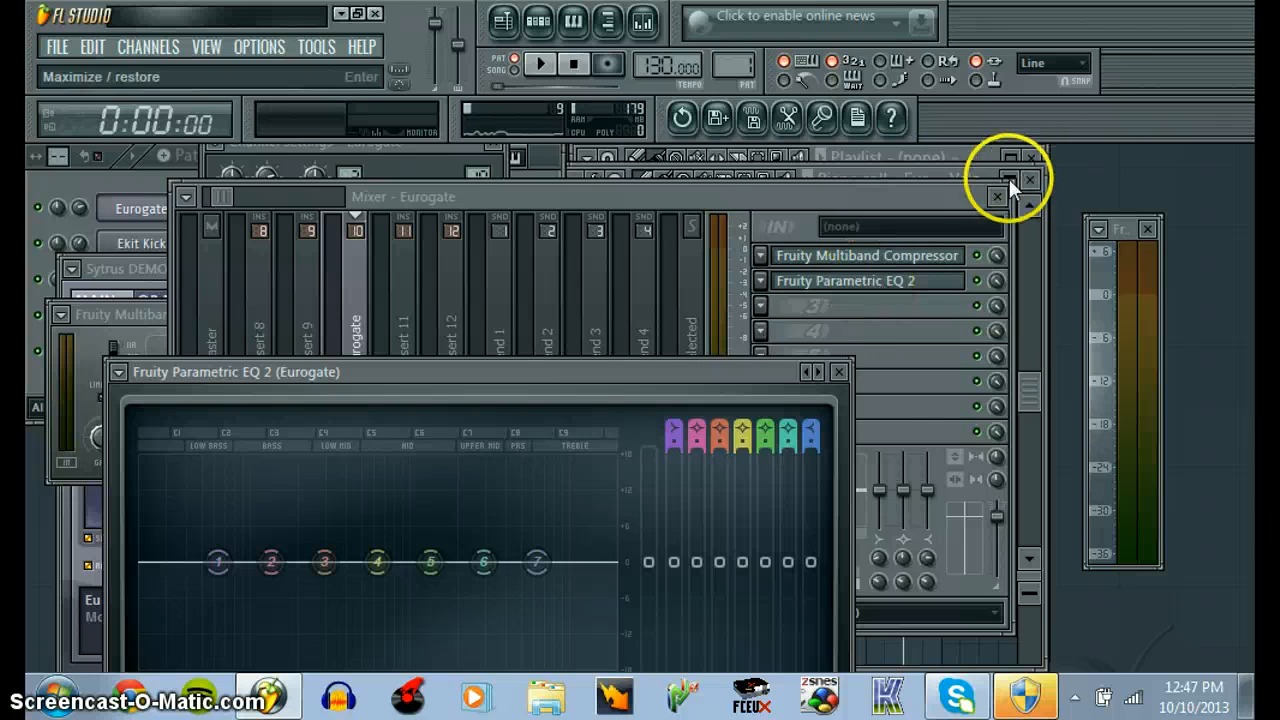
- Close the mixer, the Sytrus plugin window and the Eurogate channel settings
click(997, 193)
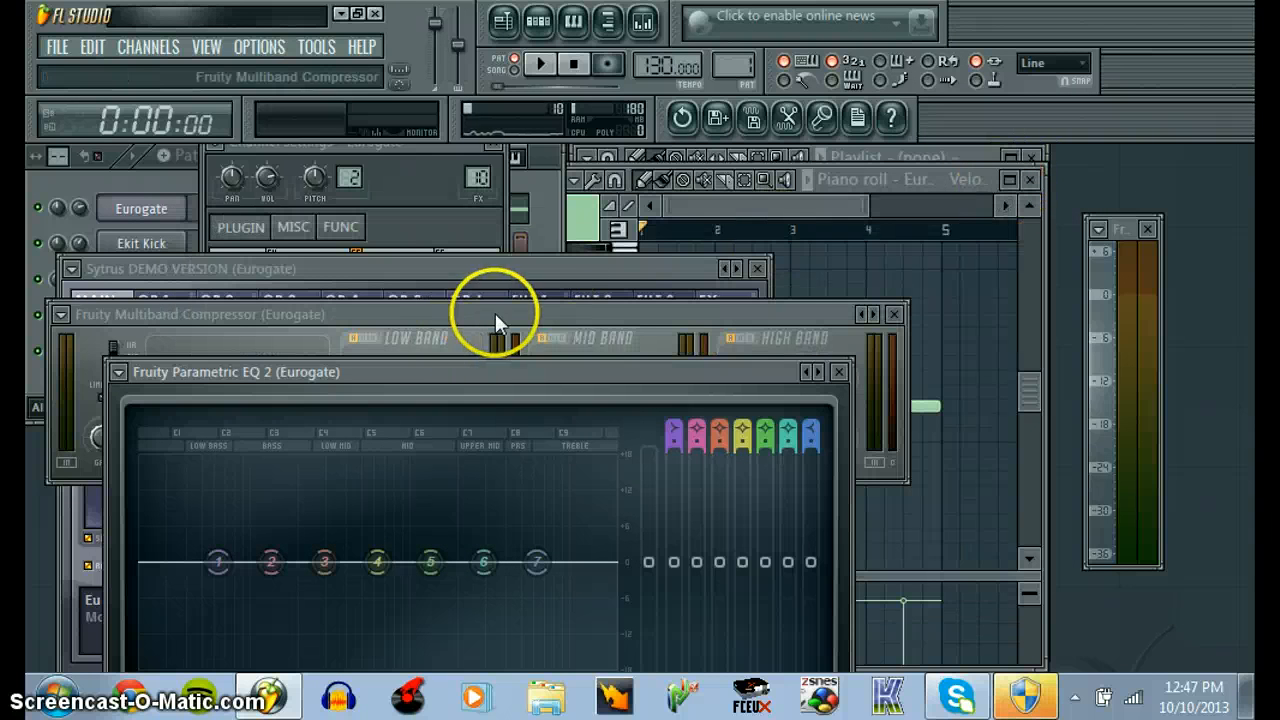
click(757, 268)
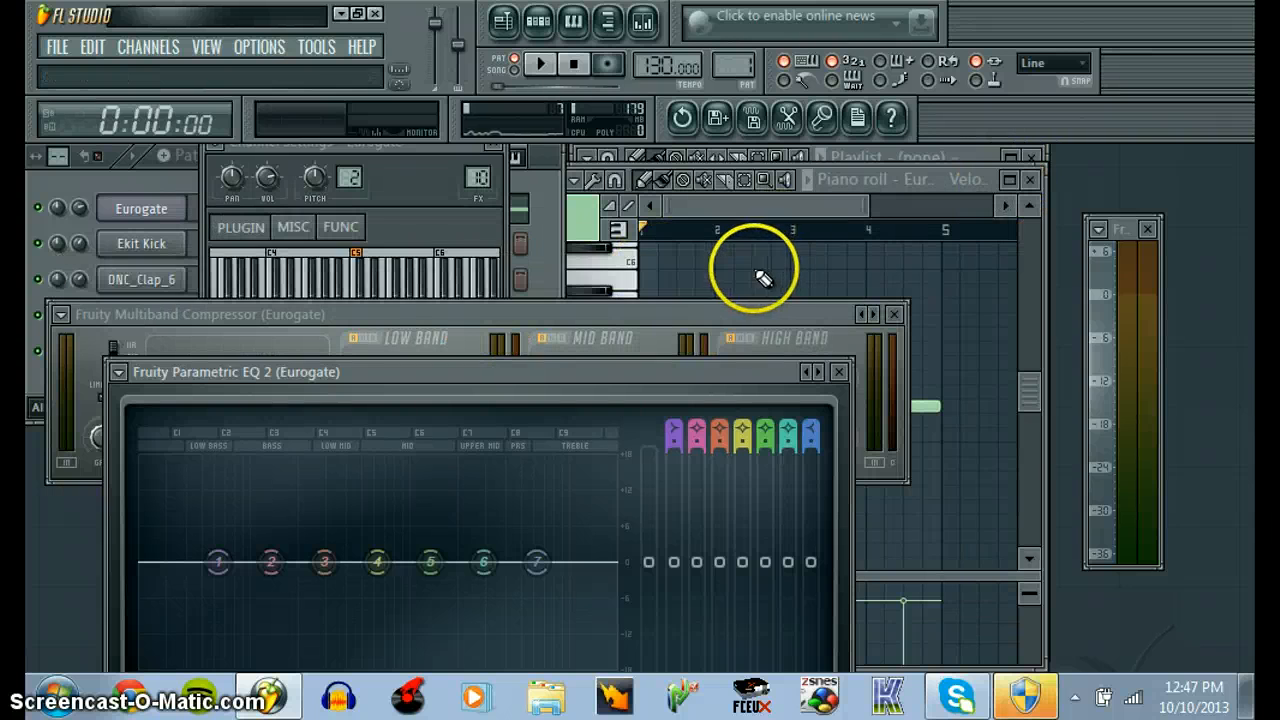
click(494, 146)
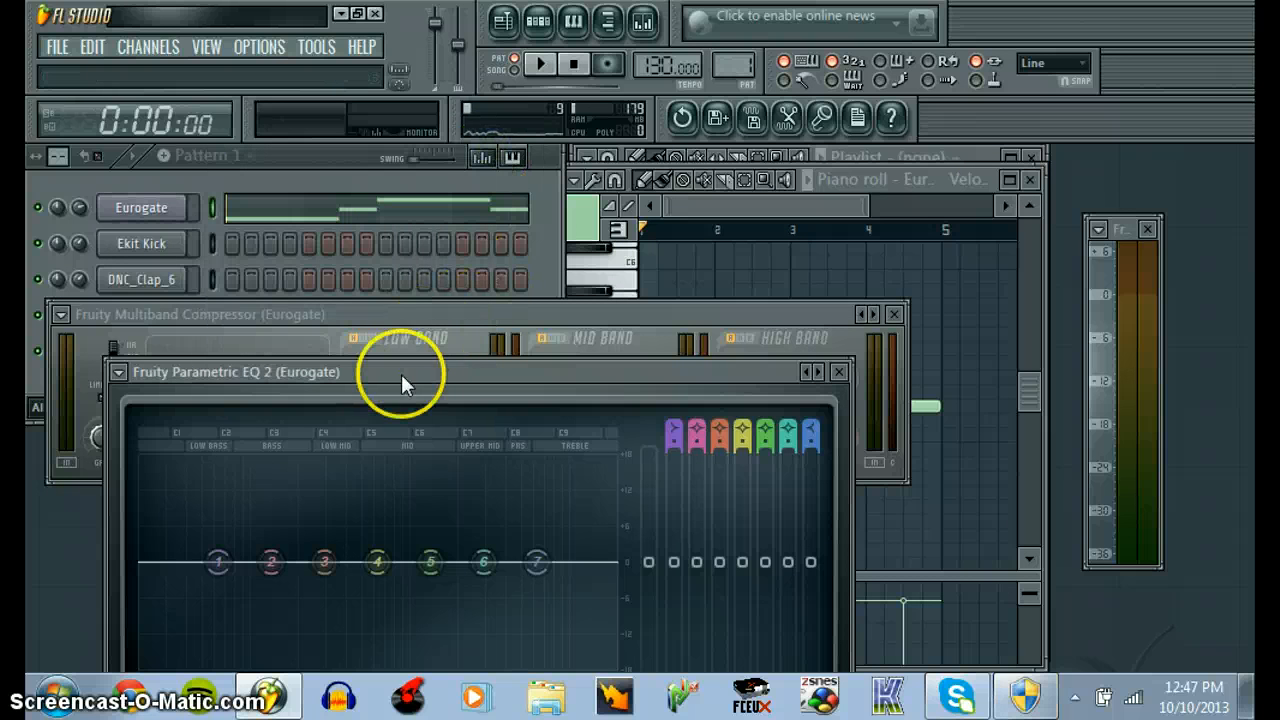
- Arrange the Parametric EQ 2 window above the Multiband Compressor window so that the controls of both effects are accessible
drag(401, 374, 387, 237)
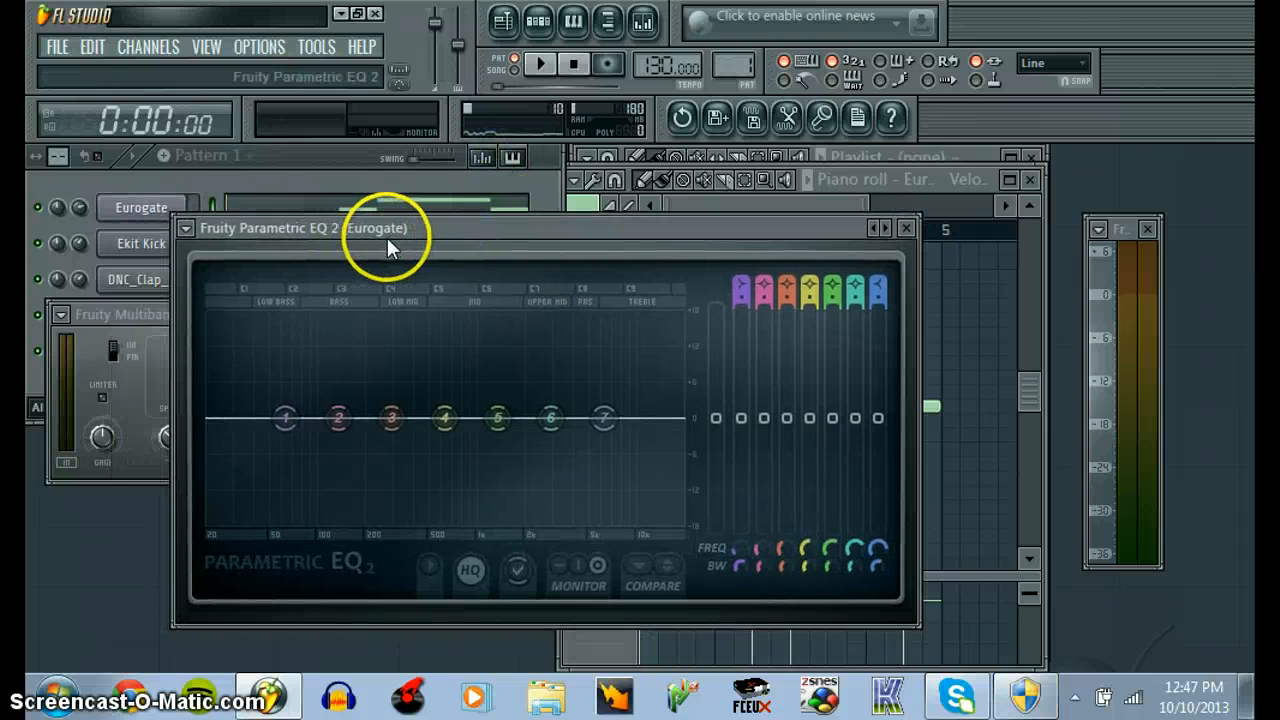
click(147, 314)
drag(185, 316, 226, 508)
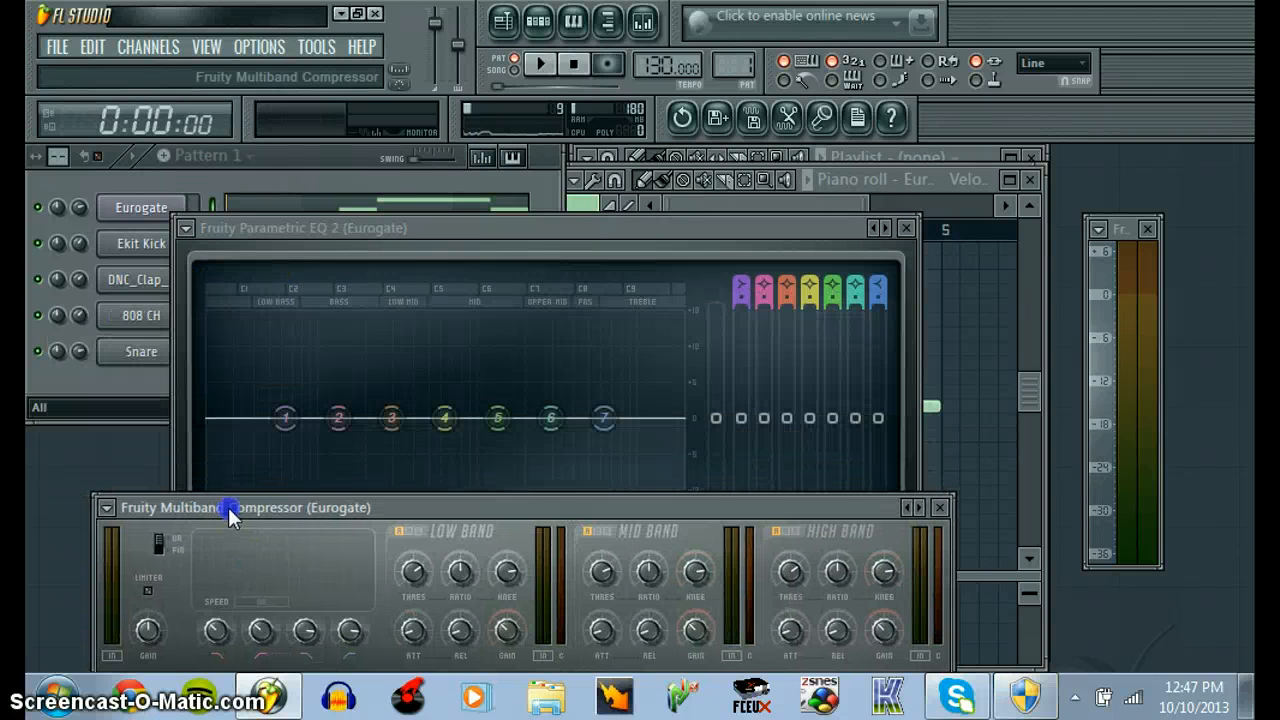
click(335, 228)
drag(335, 228, 334, 117)
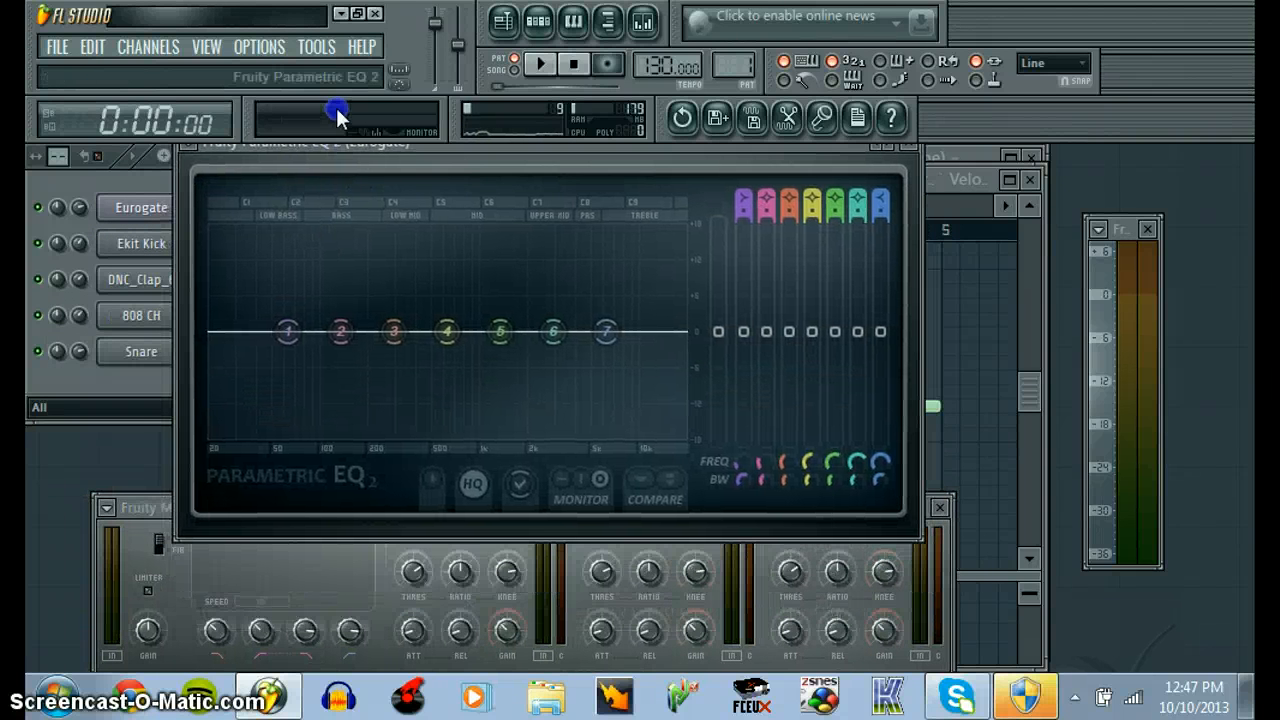
click(280, 337)
click(127, 518)
click(229, 494)
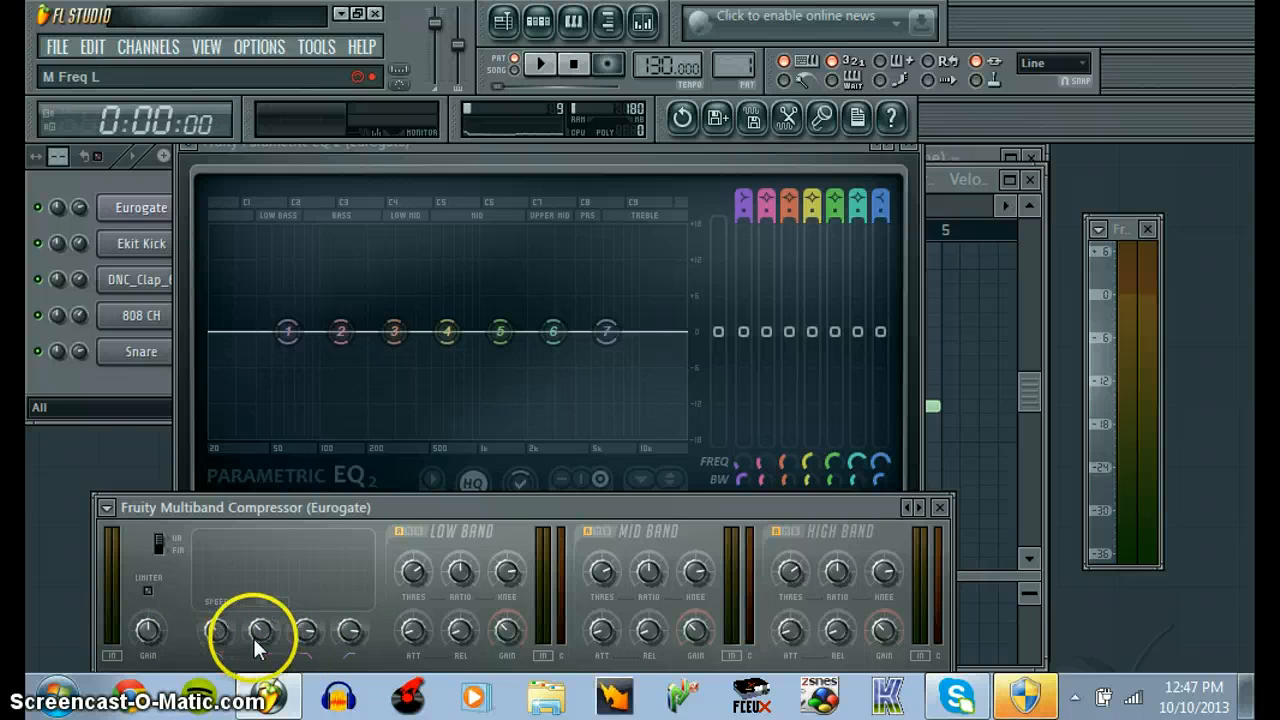
- Try out the mid band's lower crossover frequency in the Multiband Compressor, sweeping it up to about 5235 Hz and back to 300 Hz
drag(279, 634, 266, 590)
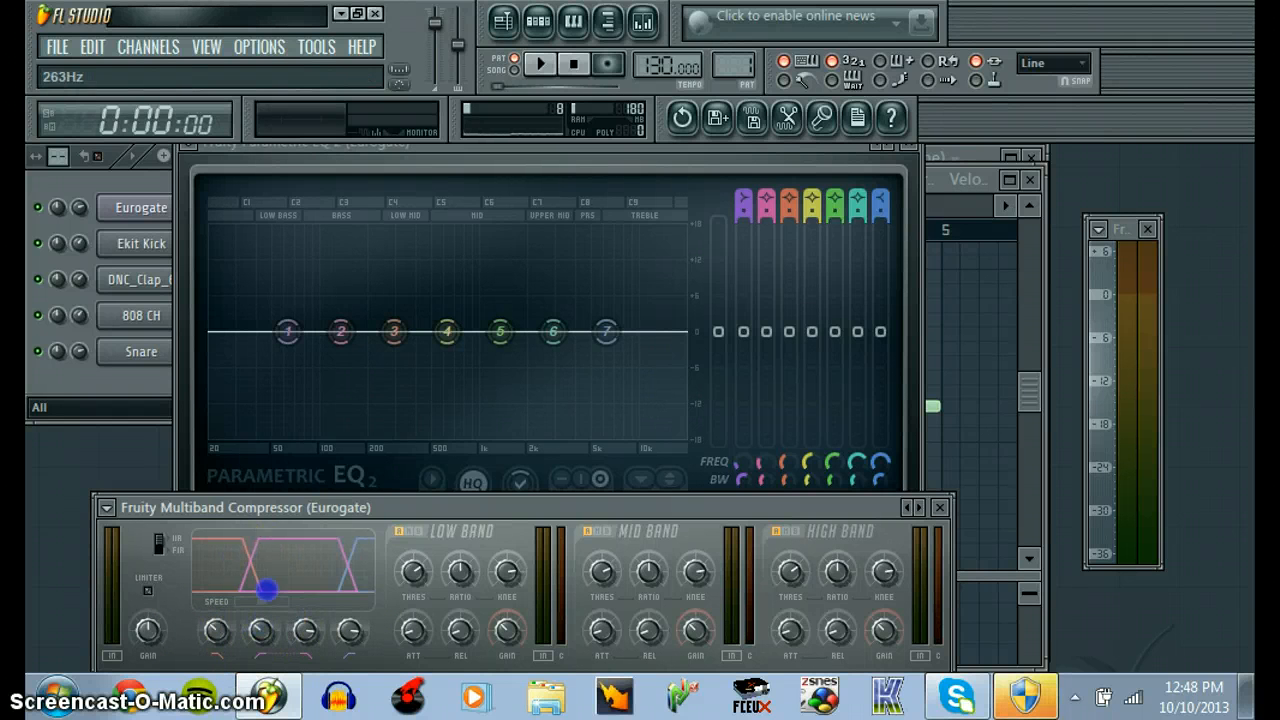
drag(280, 498, 298, 463)
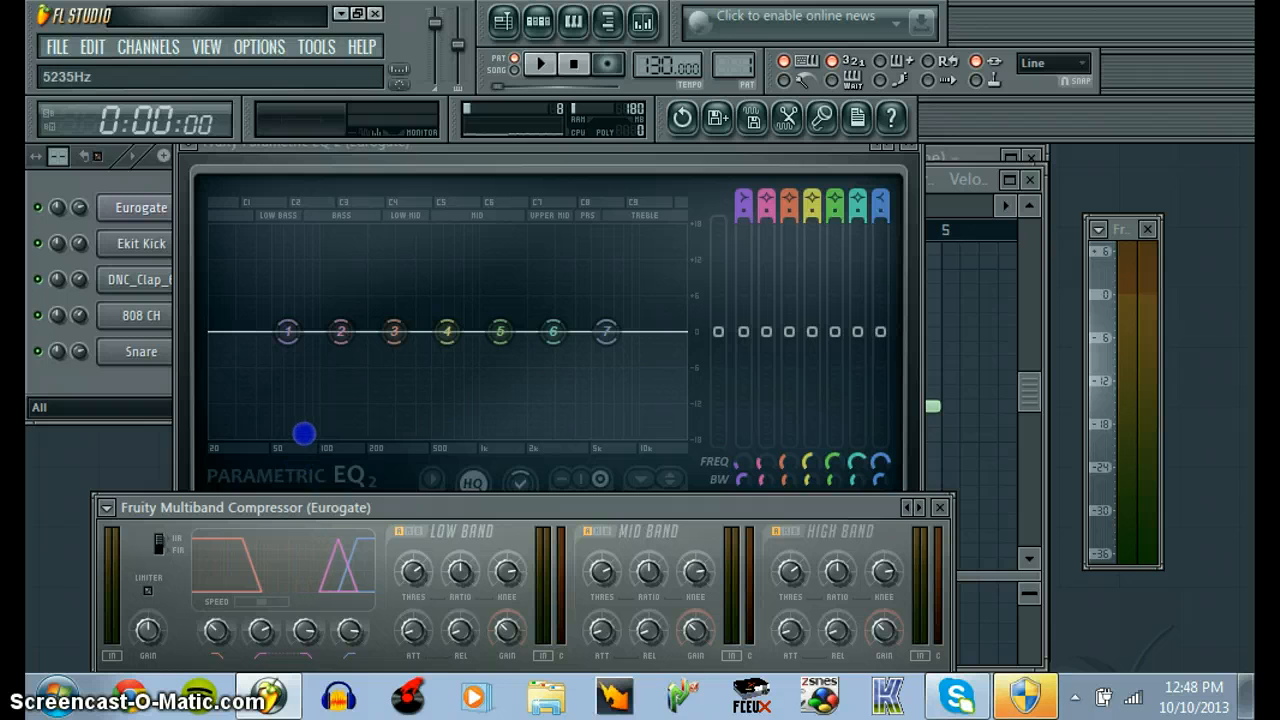
drag(297, 605, 297, 604)
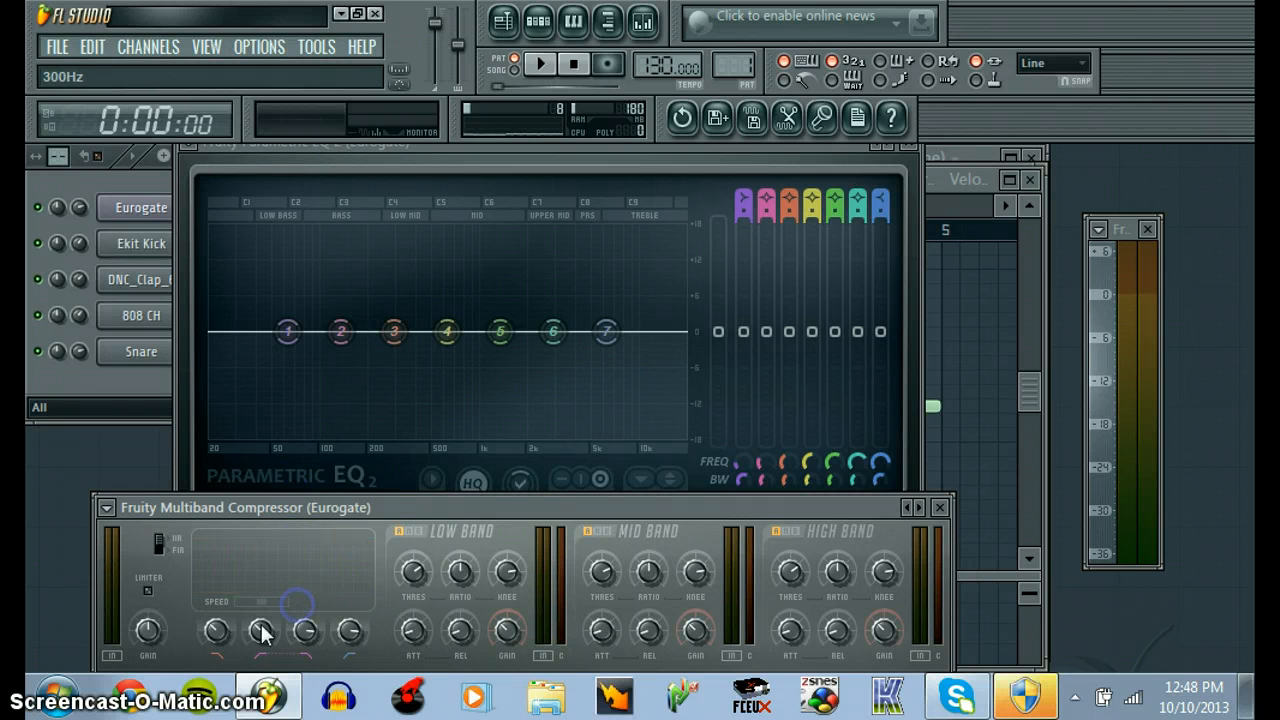
drag(217, 631, 217, 630)
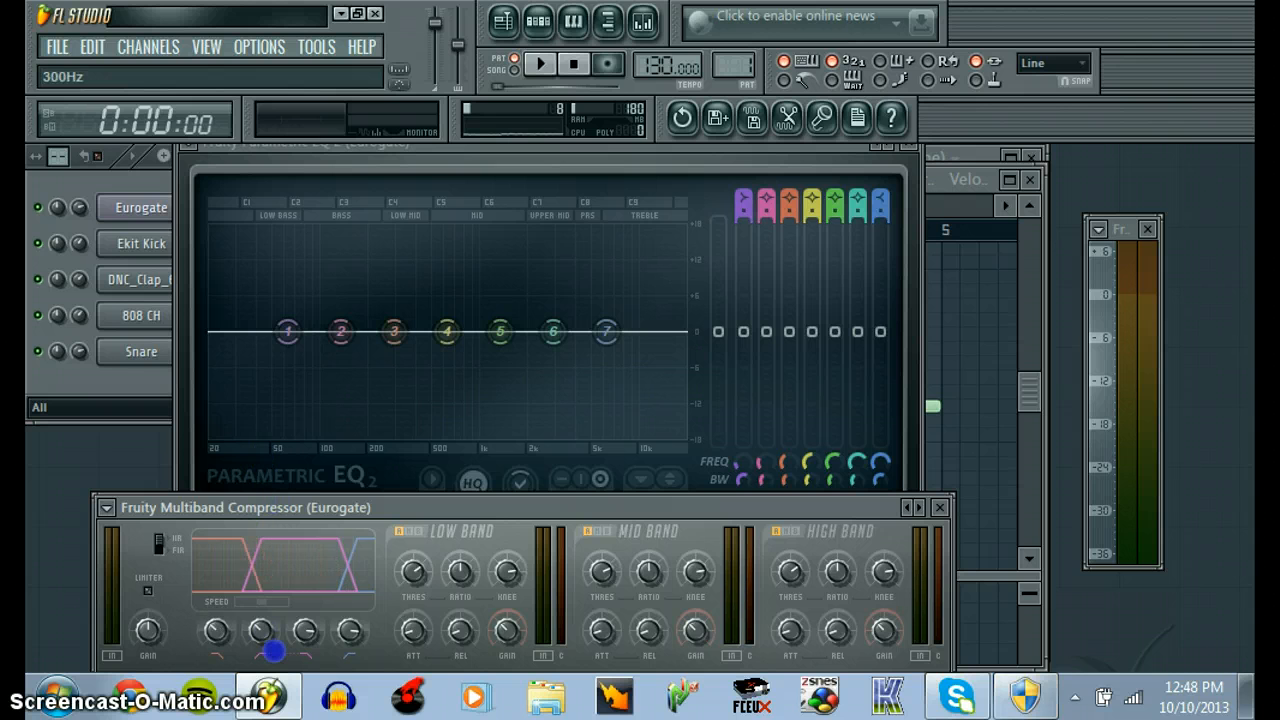
drag(274, 651, 345, 643)
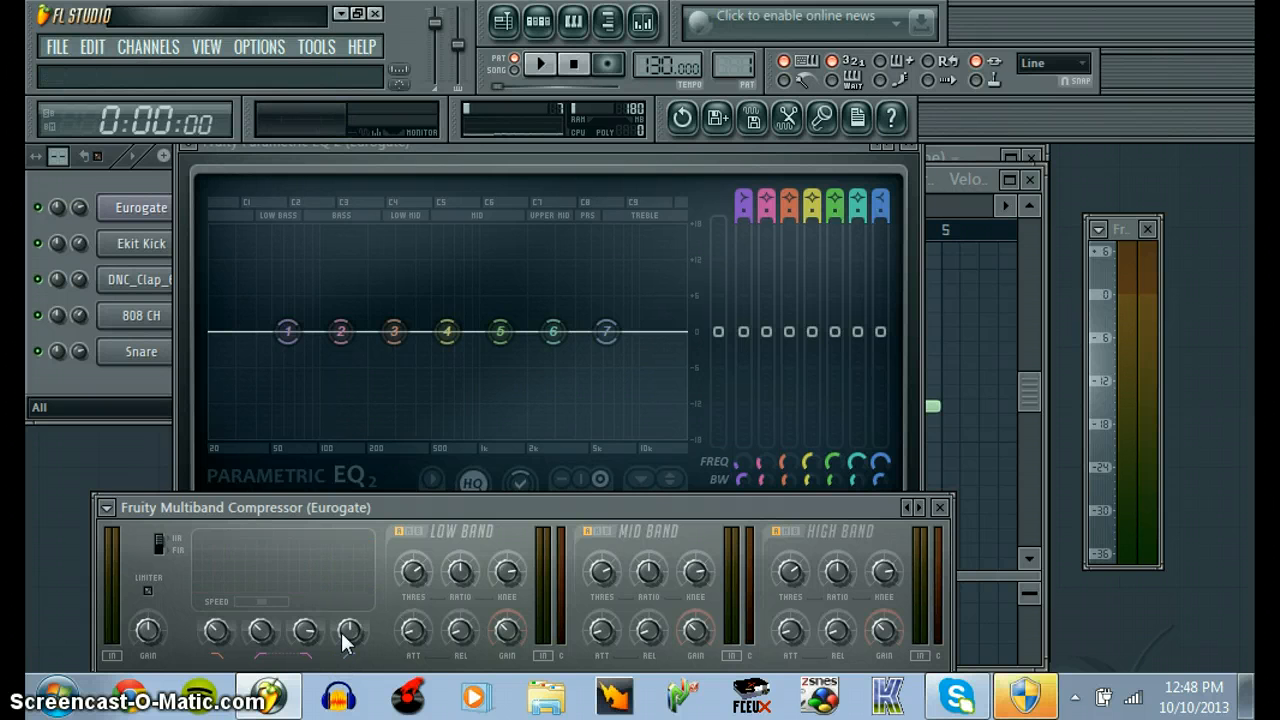
- Try out the high band's crossover frequency in the Multiband Compressor, sweeping it down to about 202 Hz and back up
drag(342, 643, 342, 655)
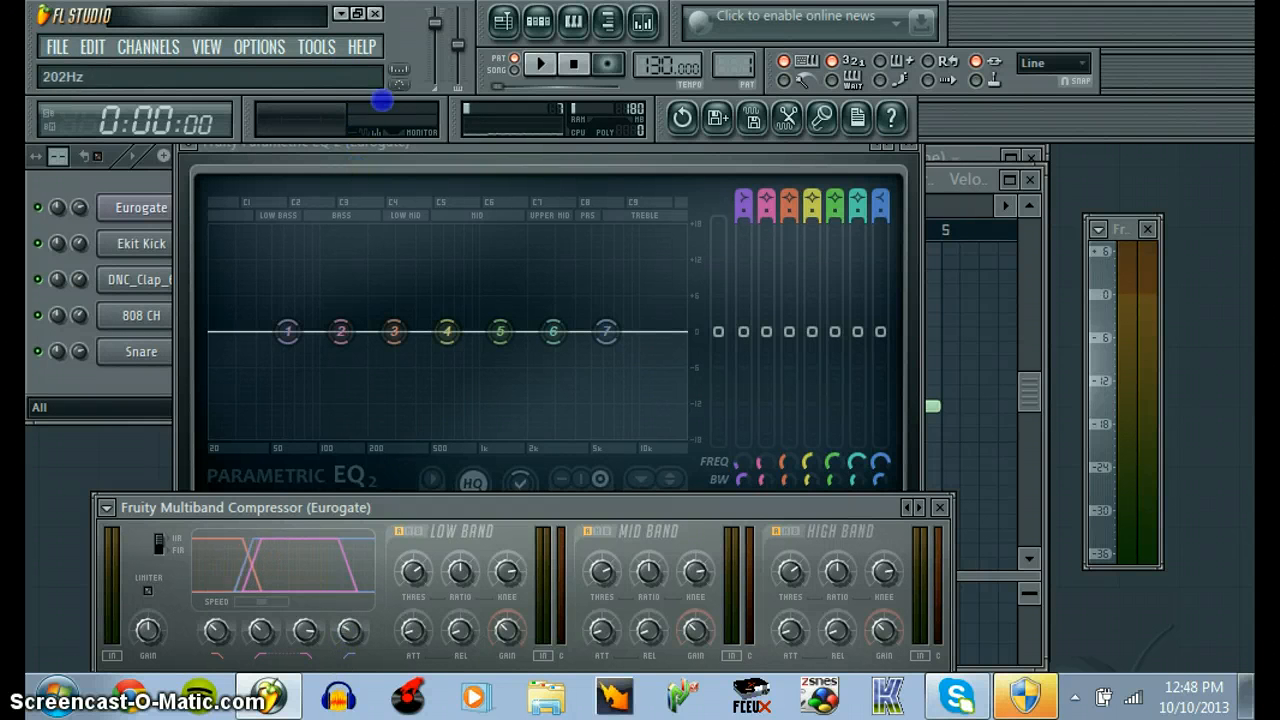
drag(382, 100, 412, 583)
drag(349, 631, 349, 641)
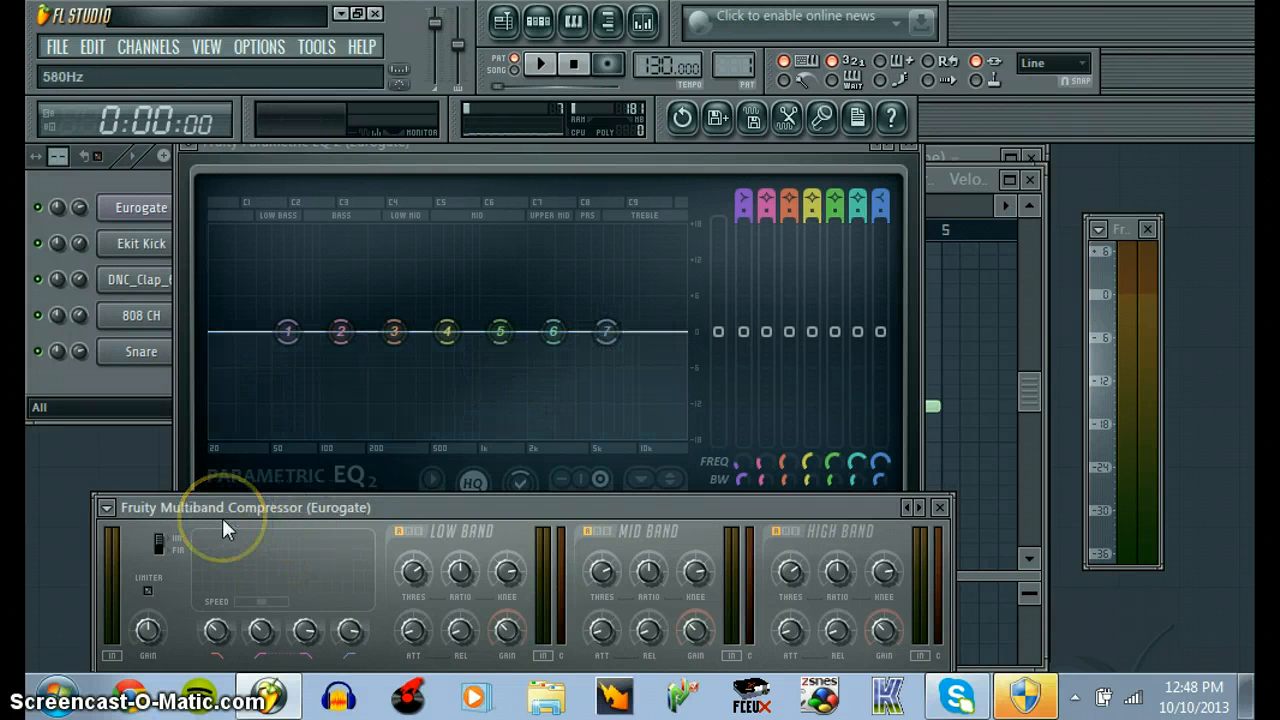
- Play the melody while raising the compressor's low and mid-low crossovers, the latter to about 3815 Hz, and lowering the high crossover to about 1281 Hz
key(space)
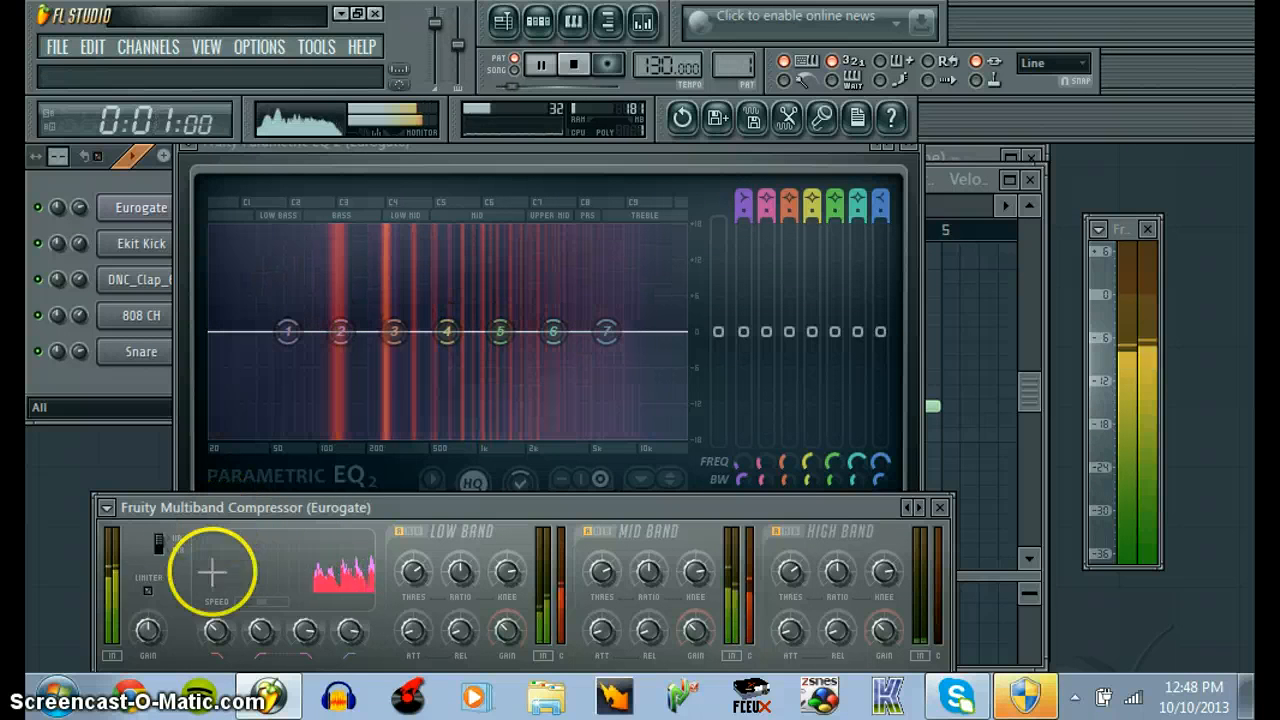
mouse_move(213, 633)
mouse_down()
mouse_move(232, 495)
mouse_move(226, 71)
mouse_move(305, 643)
mouse_move(335, 496)
mouse_up()
drag(252, 638, 299, 482)
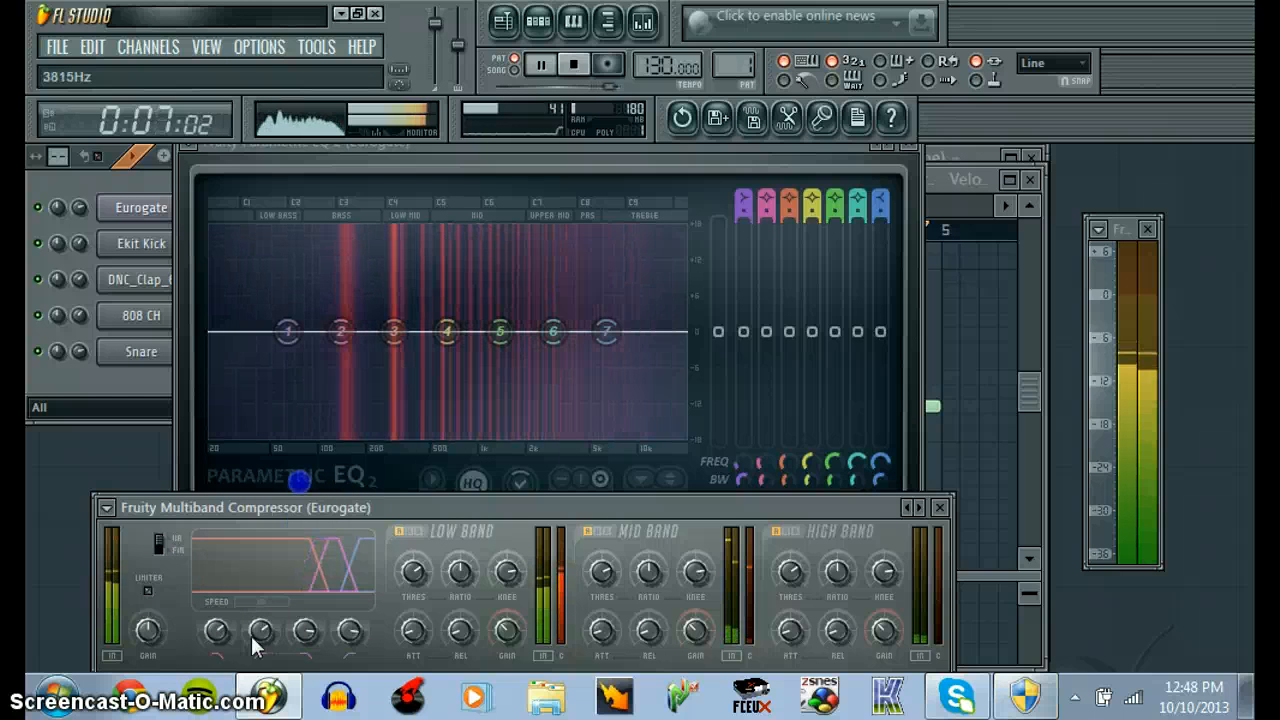
drag(341, 638, 350, 202)
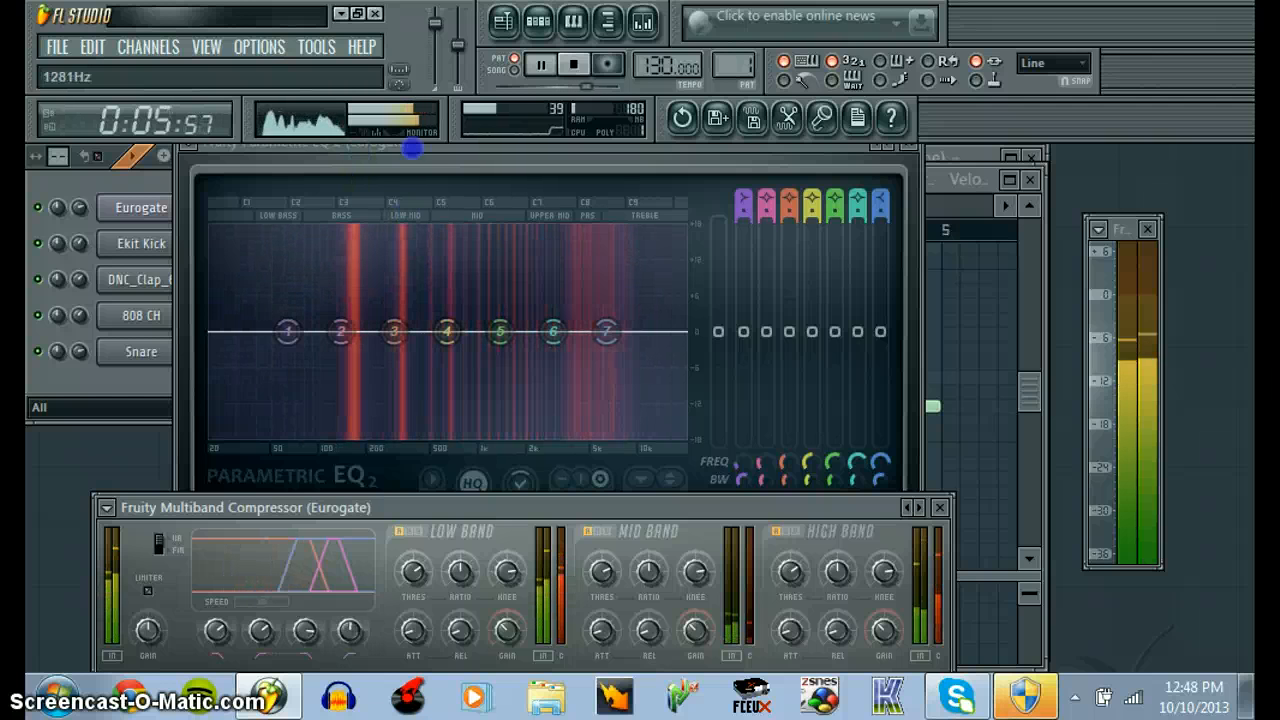
- Shape the melody in Parametric EQ 2 by boosting bands 2, 5 and 6, cutting band 4, and raising the band 7 high shelf near 5.1 kHz
drag(436, 65, 438, 681)
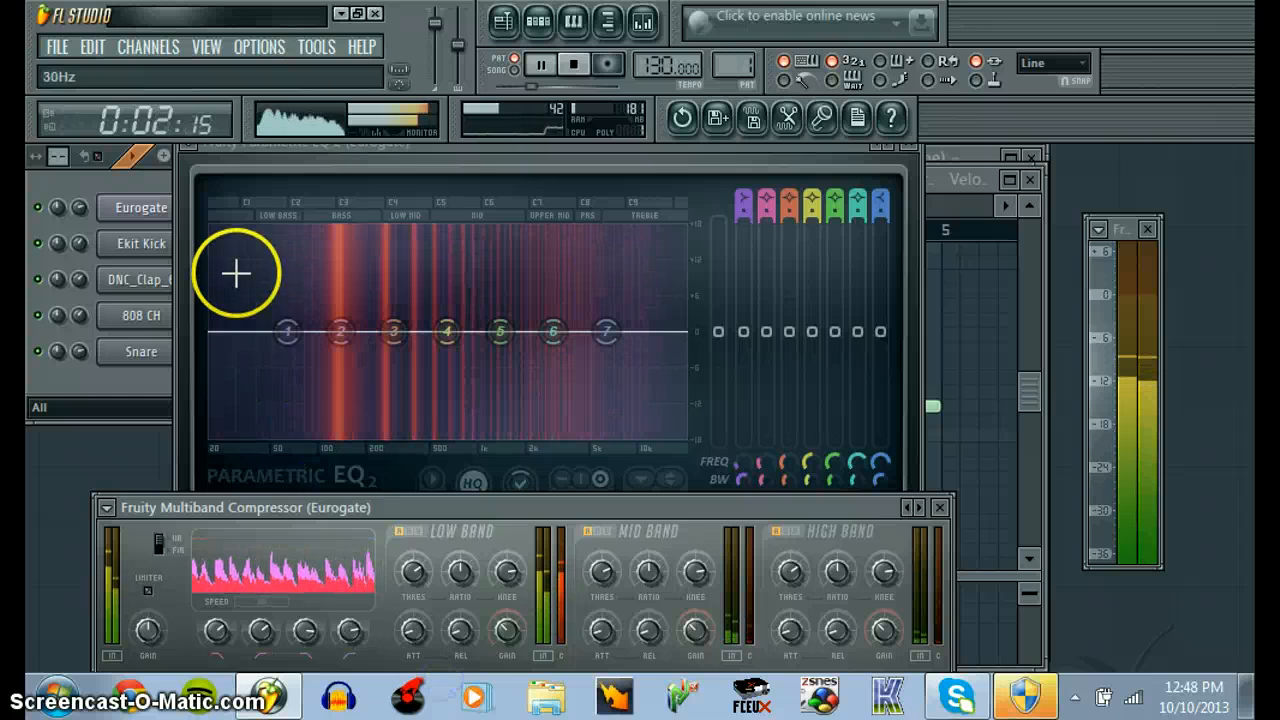
drag(610, 336, 591, 314)
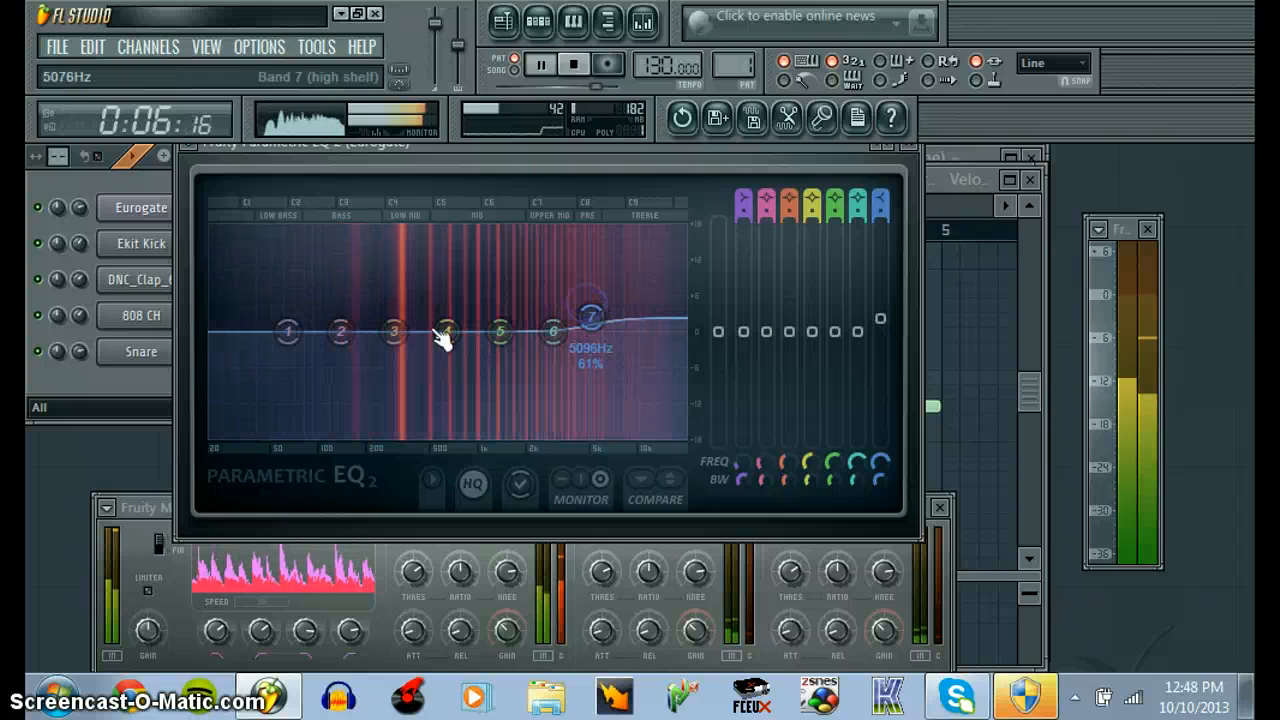
drag(341, 331, 354, 303)
drag(447, 331, 484, 389)
drag(498, 333, 545, 318)
click(549, 332)
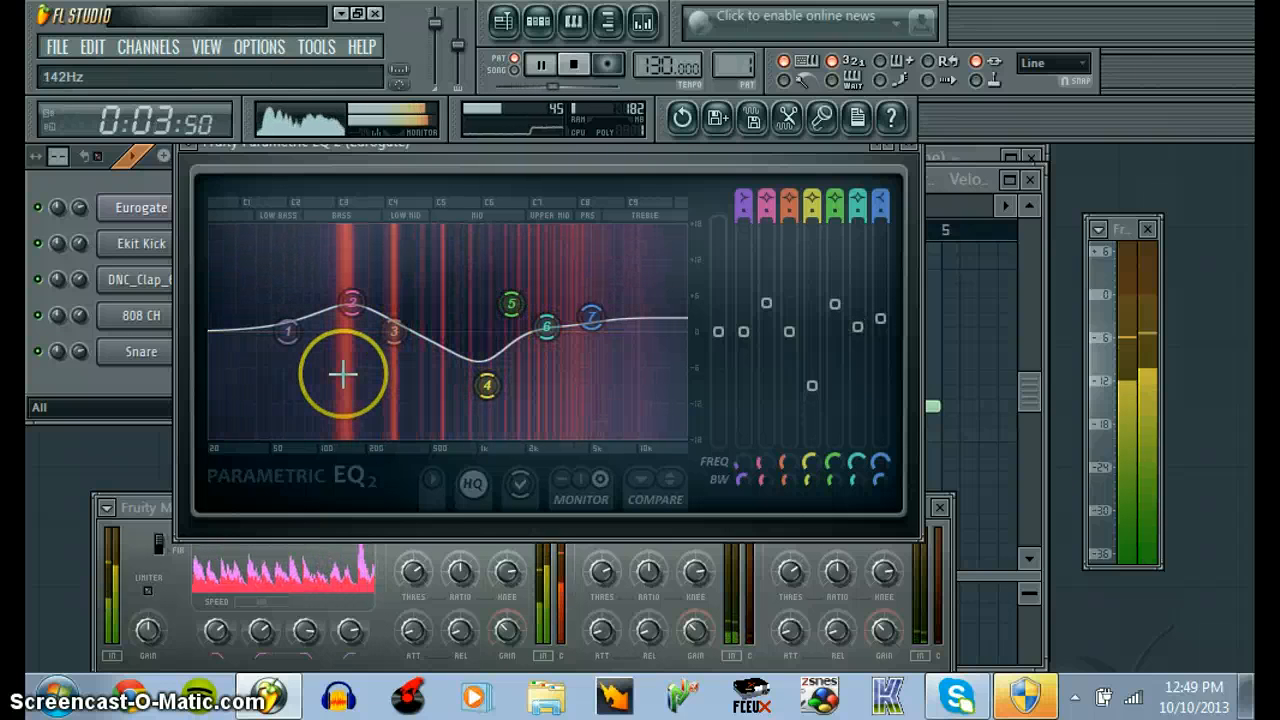
- Stop playback and close the Parametric EQ 2 and Multiband Compressor windows
key(space)
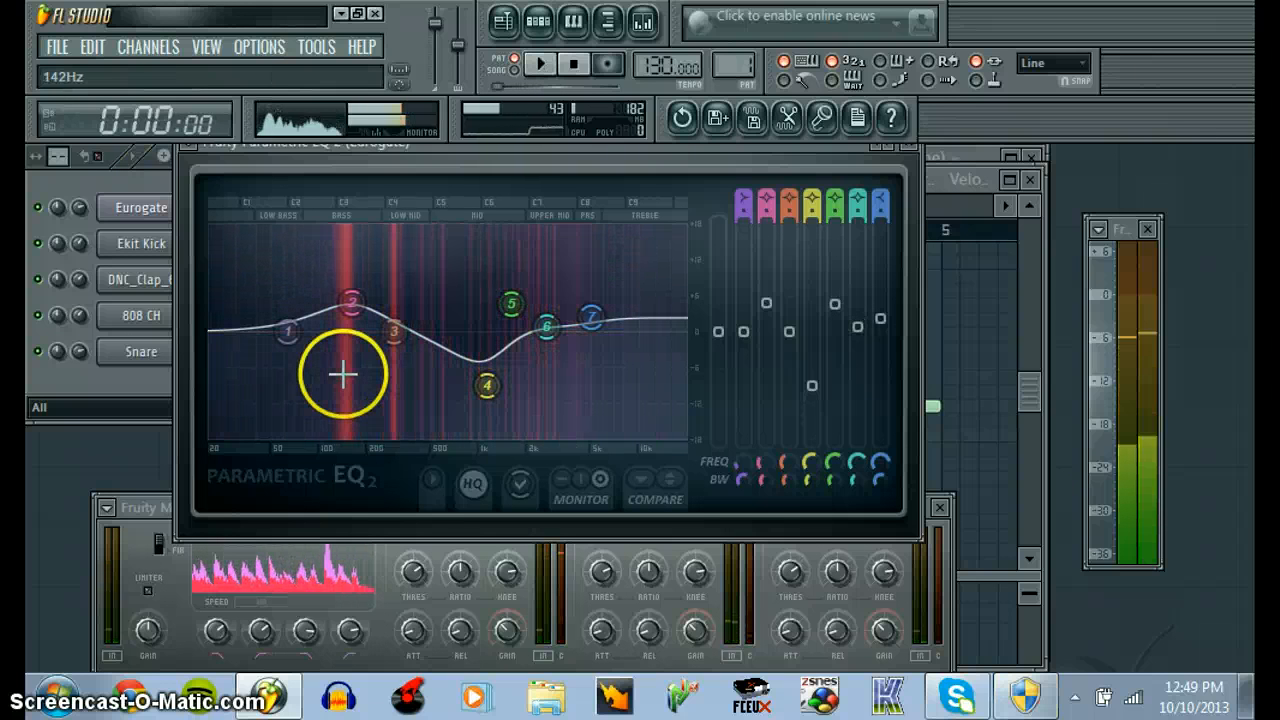
click(905, 150)
click(938, 507)
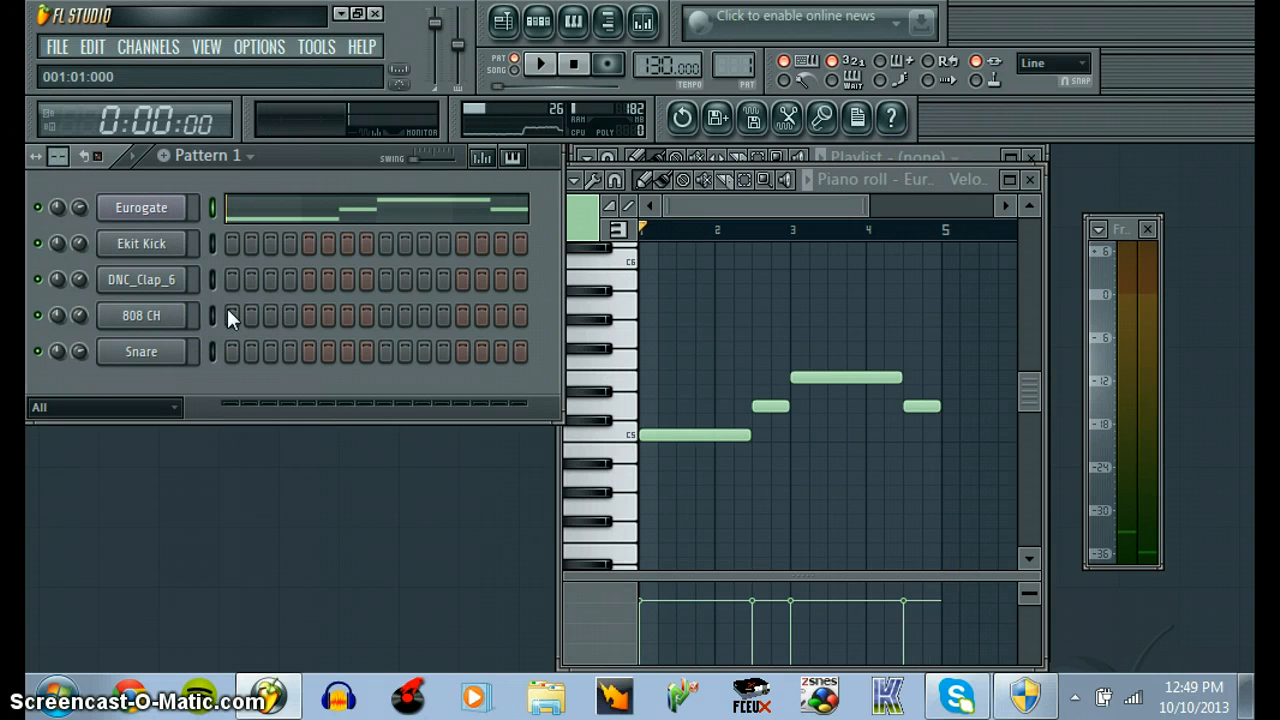
- Rename Pattern 1 to "synth"
click(205, 157)
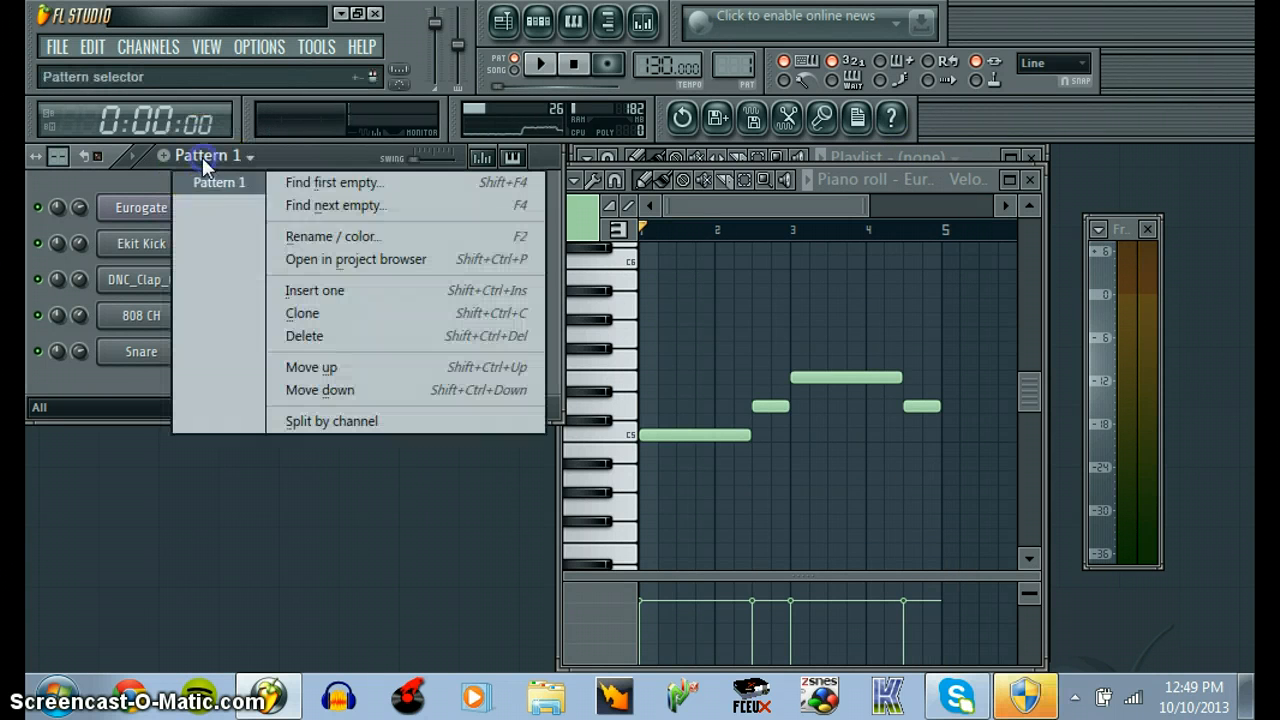
click(310, 240)
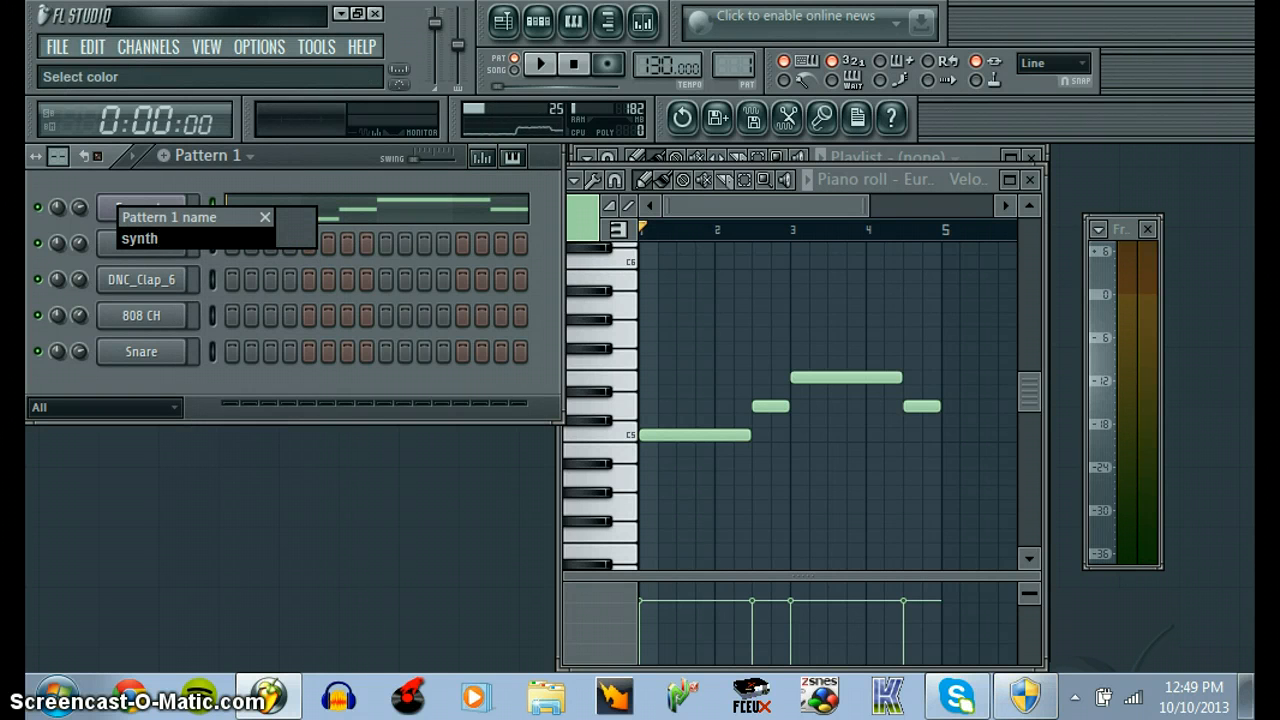
text(synth)
key(Return)
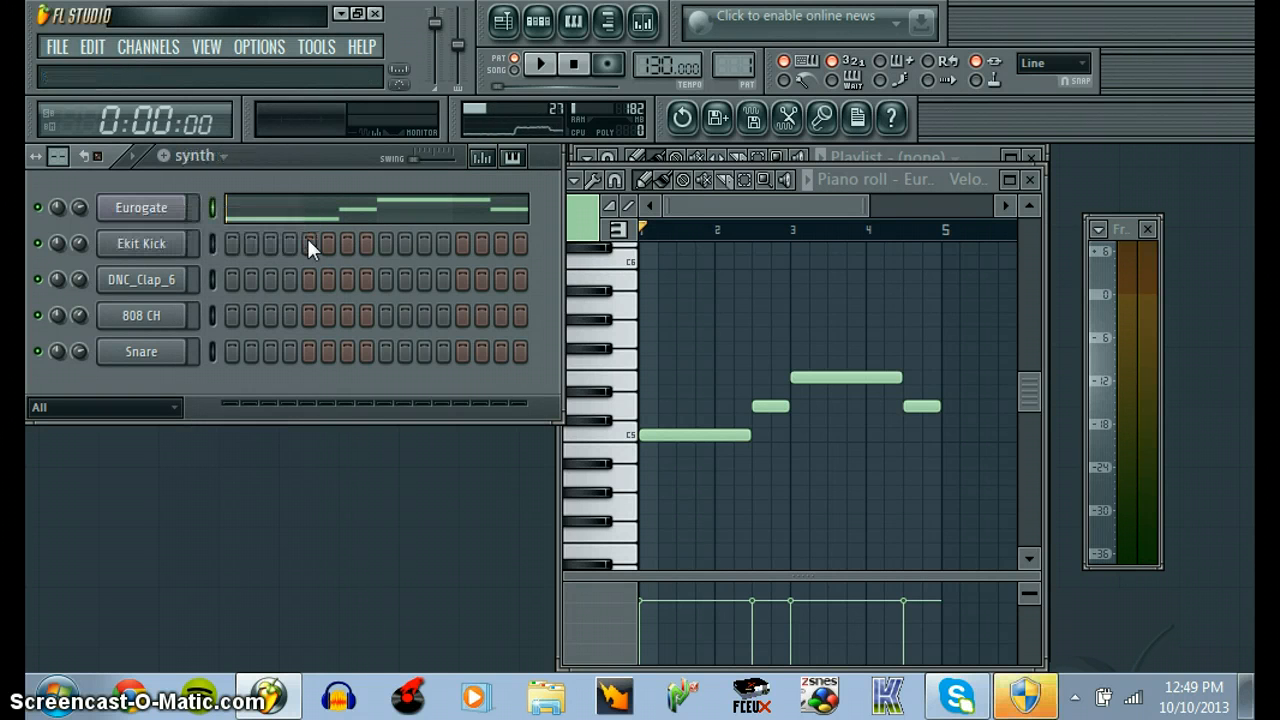
- Create a new empty pattern named "drums"
click(164, 156)
text(drums)
key(Return)
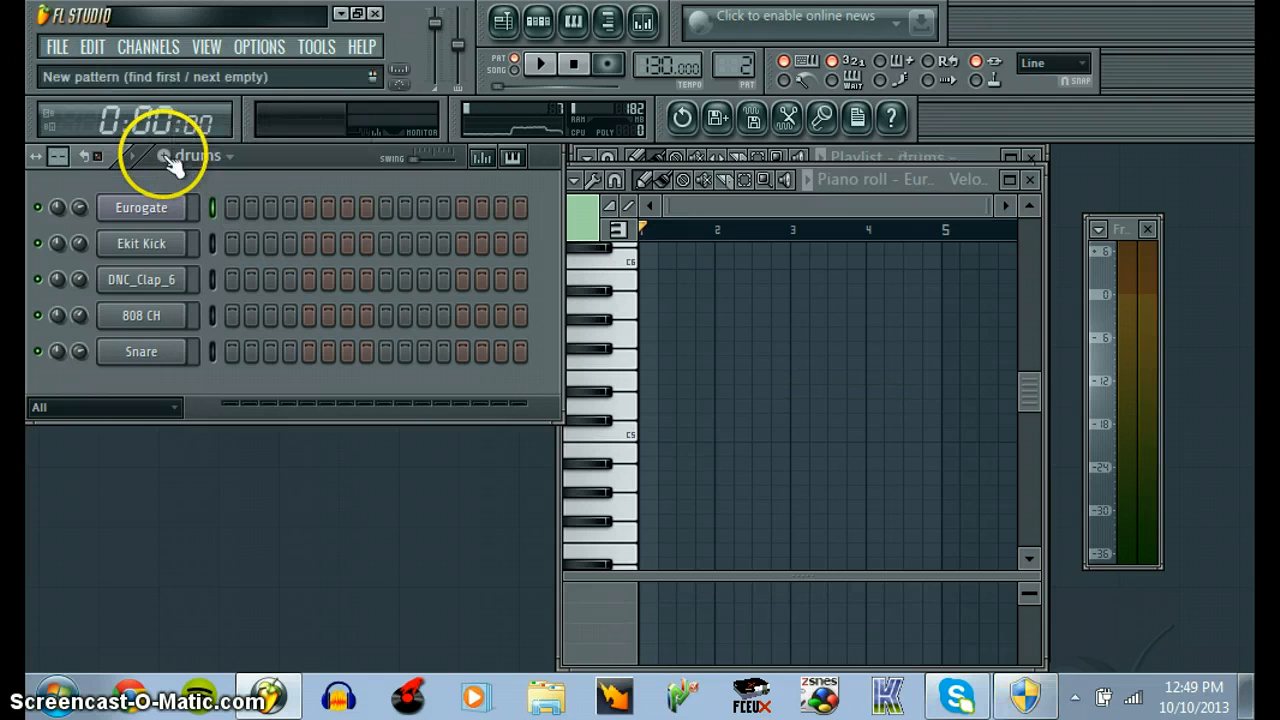
- Close the piano roll, maximize the playlist and place four consecutive drums clips on Track 1 across bars 1 to 4
click(1030, 179)
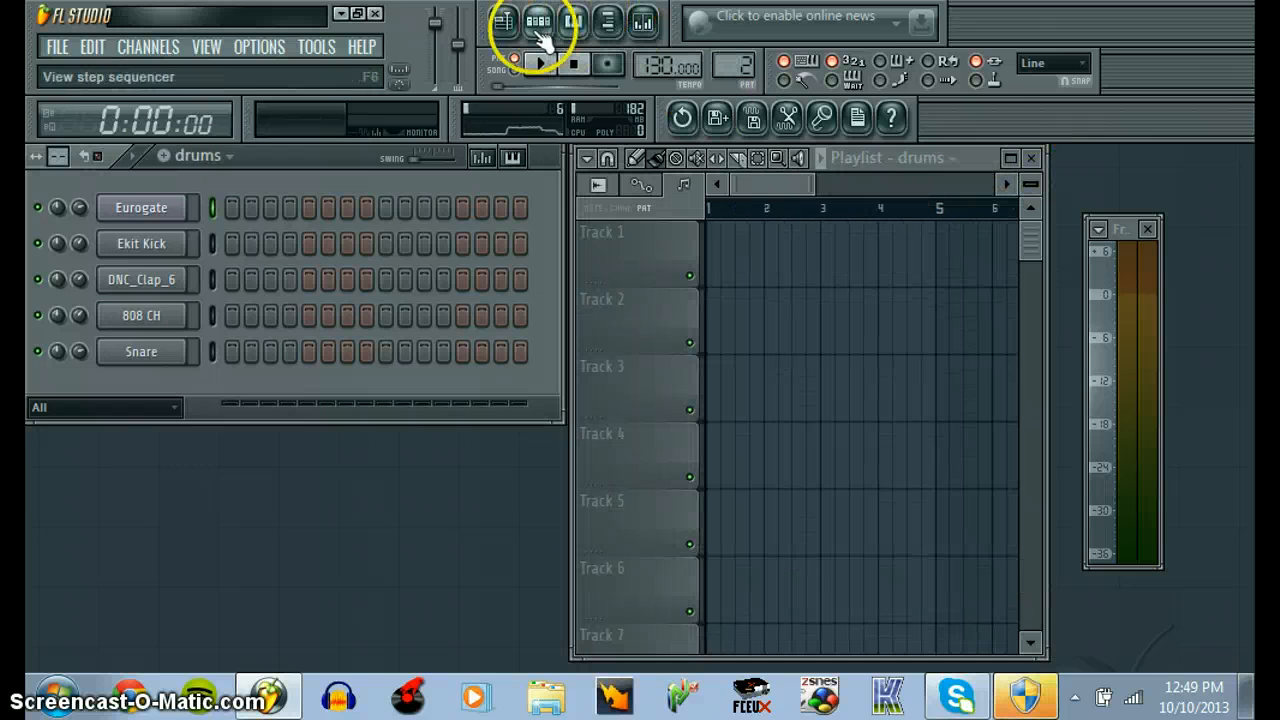
click(506, 26)
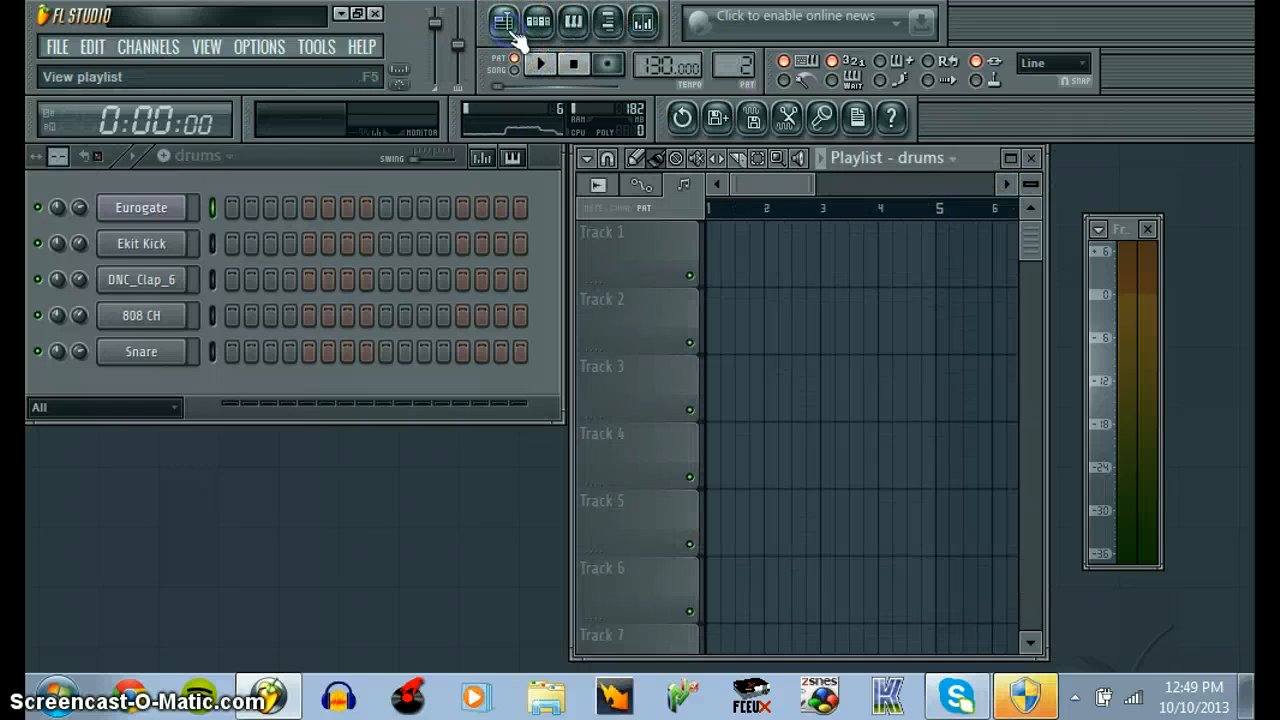
click(1010, 158)
mouse_move(173, 262)
mouse_down()
mouse_move(429, 206)
mouse_move(660, 240)
mouse_move(780, 197)
mouse_up()
- Place one synth pattern clip on Track 2 starting at bar 1 and restore the playlist to its smaller window
click(402, 157)
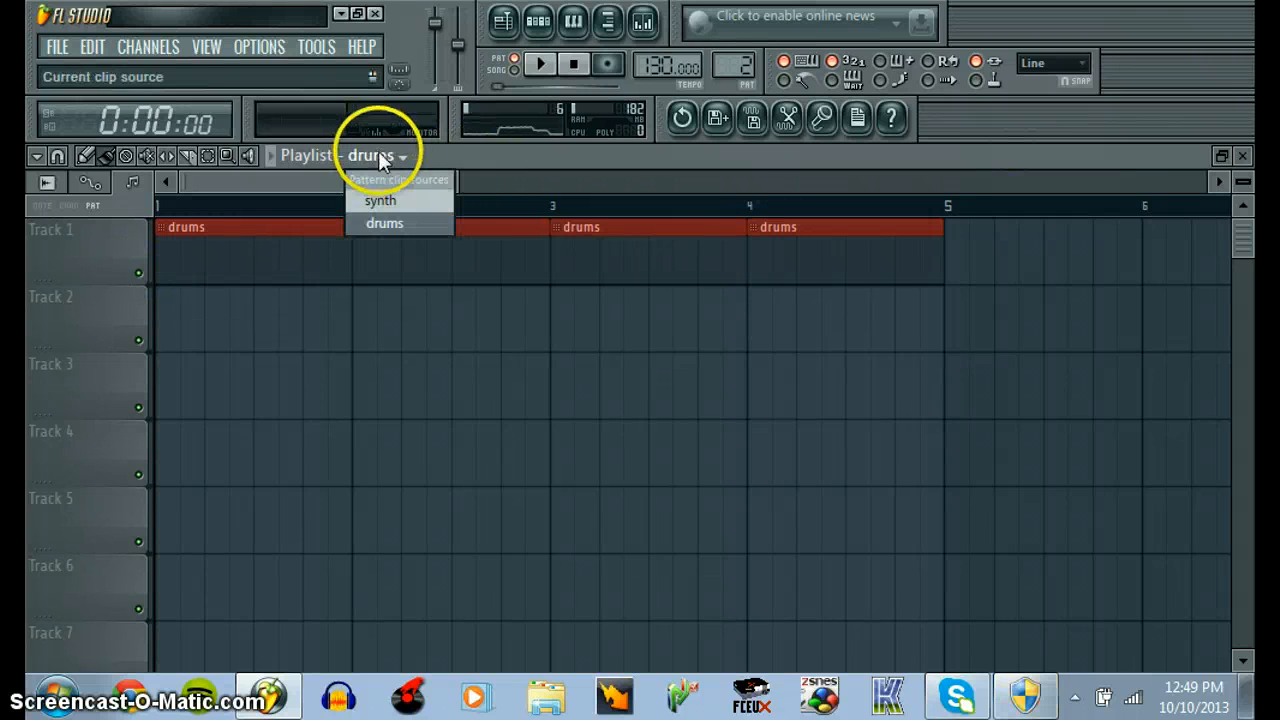
click(390, 193)
click(193, 320)
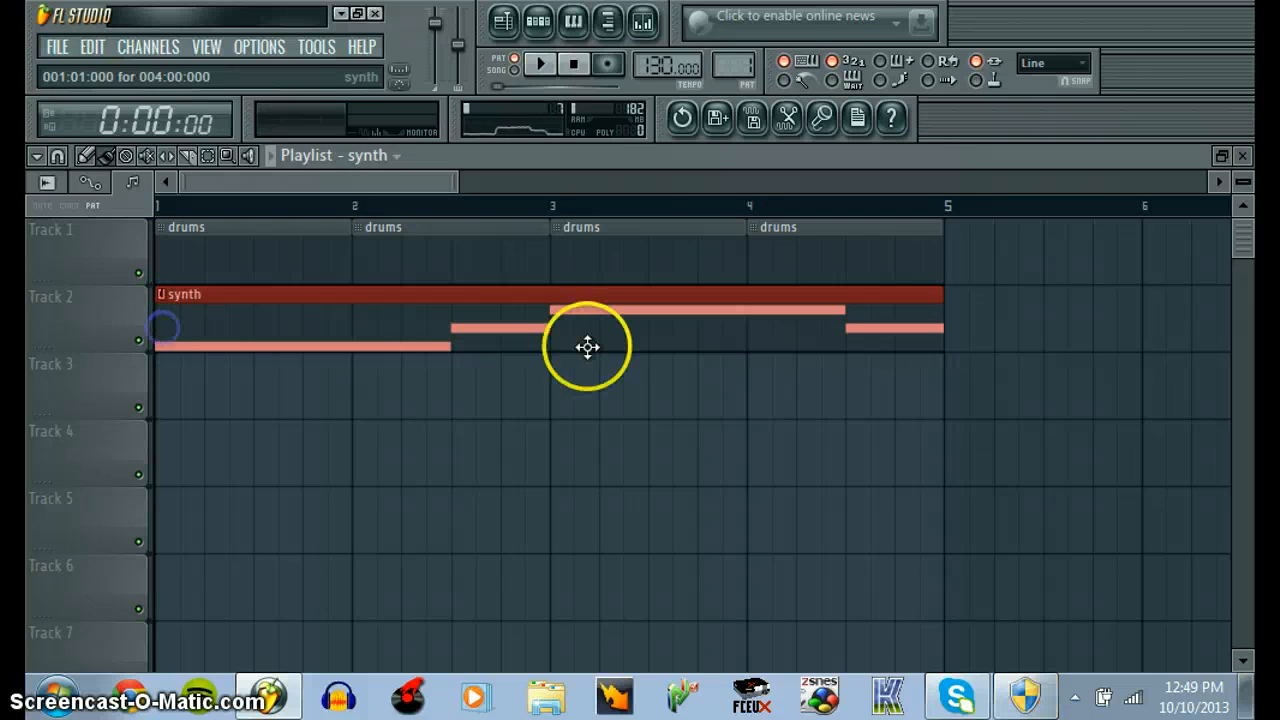
click(1221, 156)
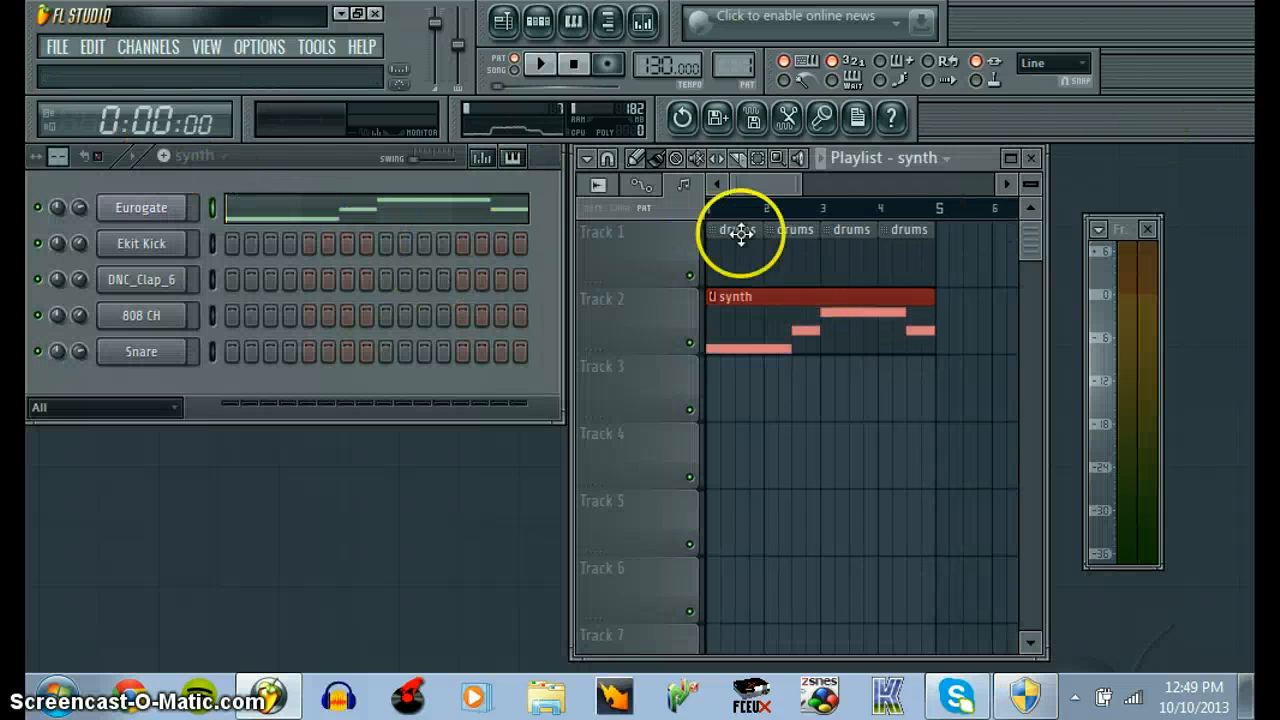
click(912, 160)
click(910, 158)
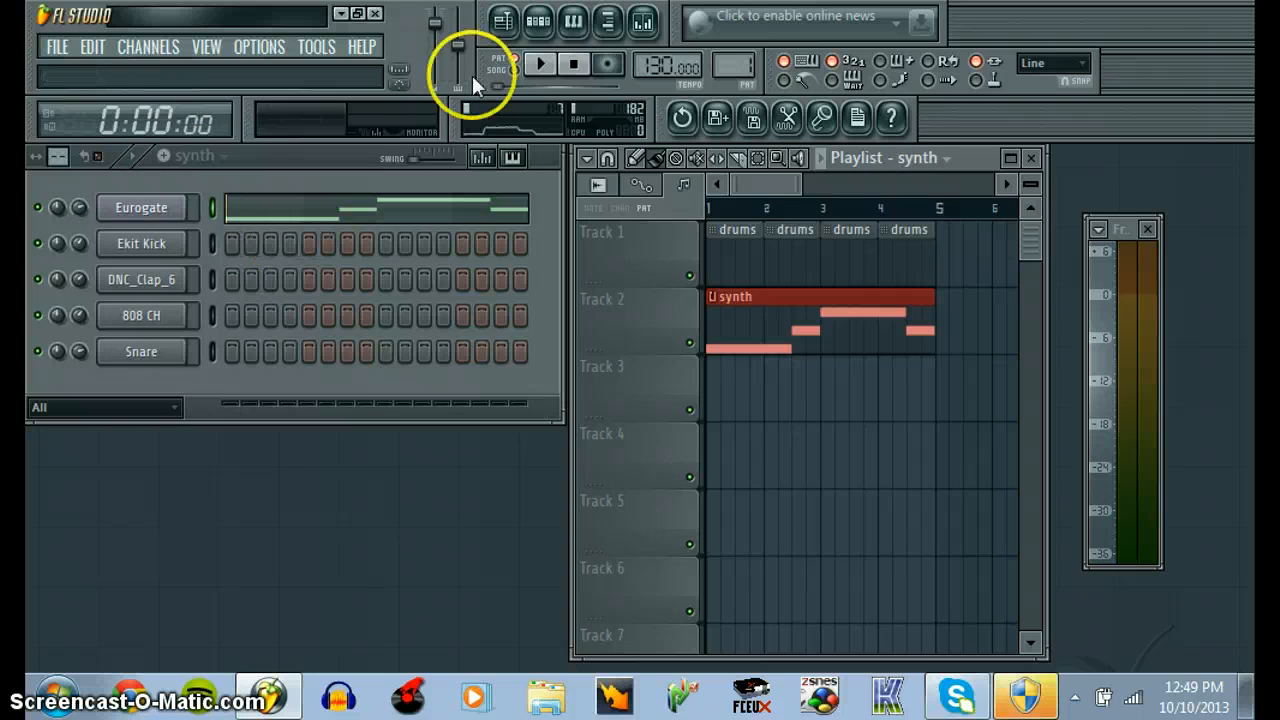
- Switch playback to song mode and play the playlist arrangement briefly
click(499, 72)
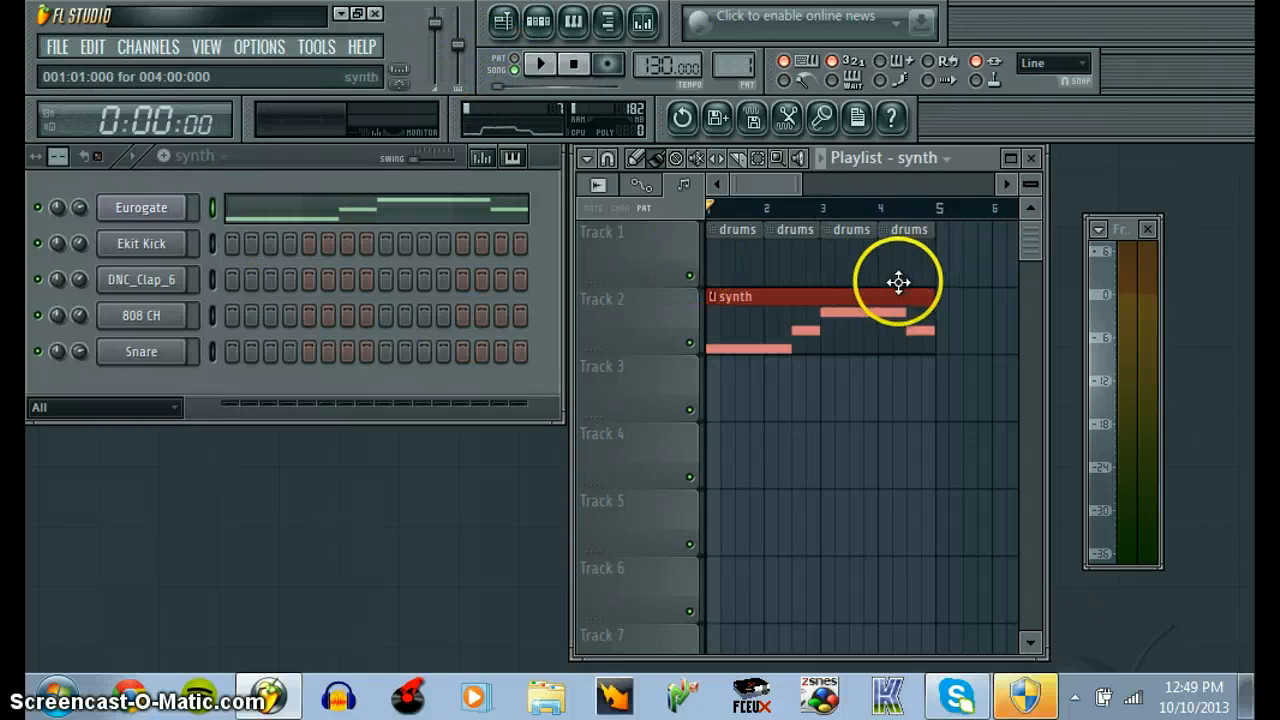
key(space)
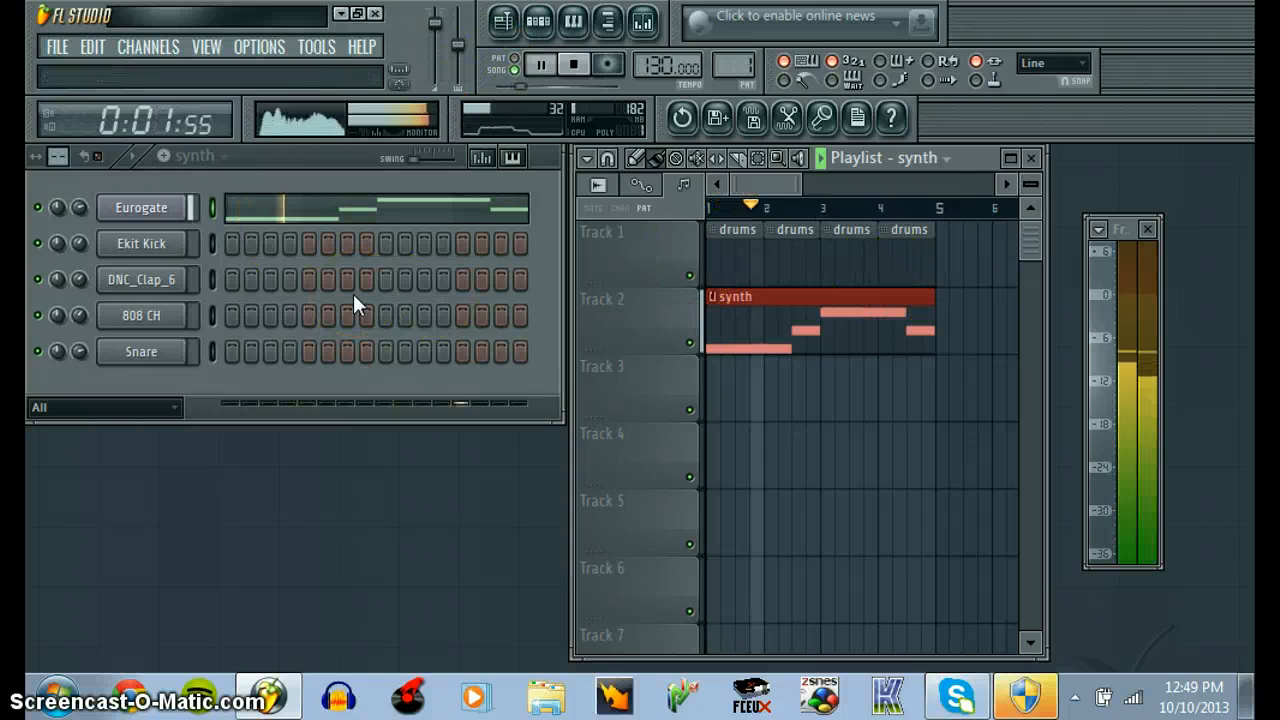
key(space)
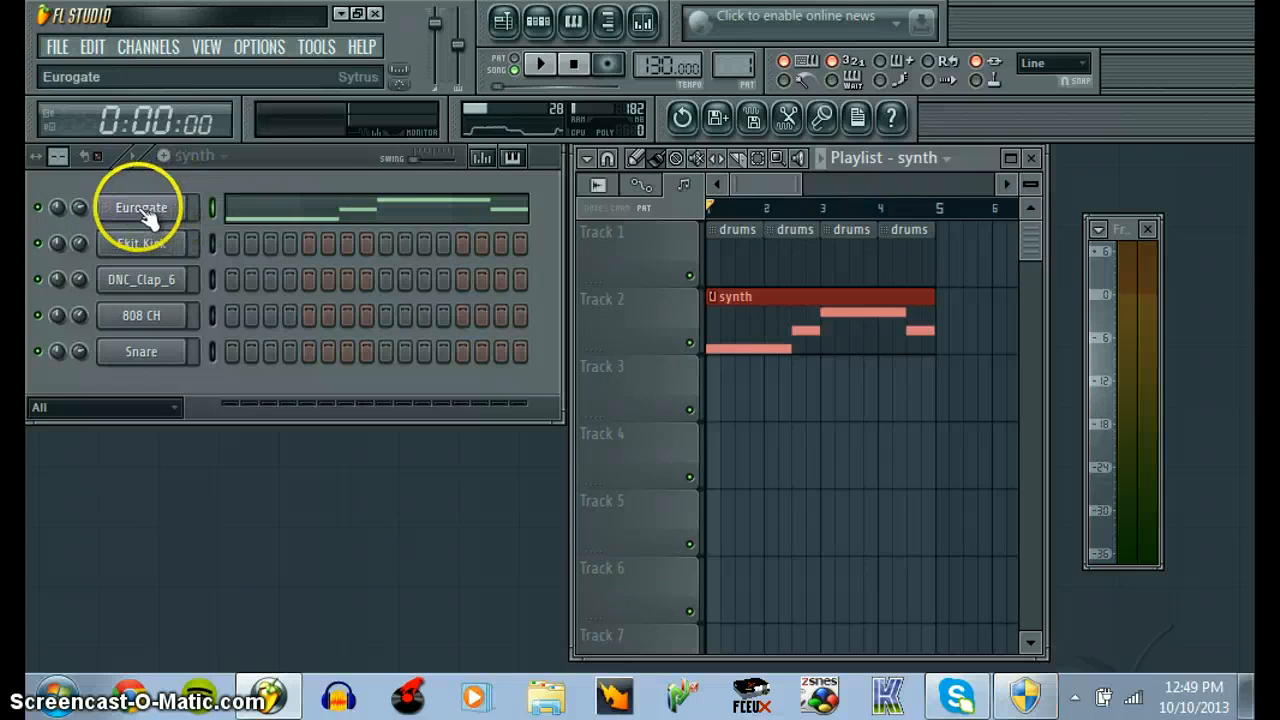
- Set the Eurogate channel volume to about 73% while the arrangement plays, and stop playback
key(space)
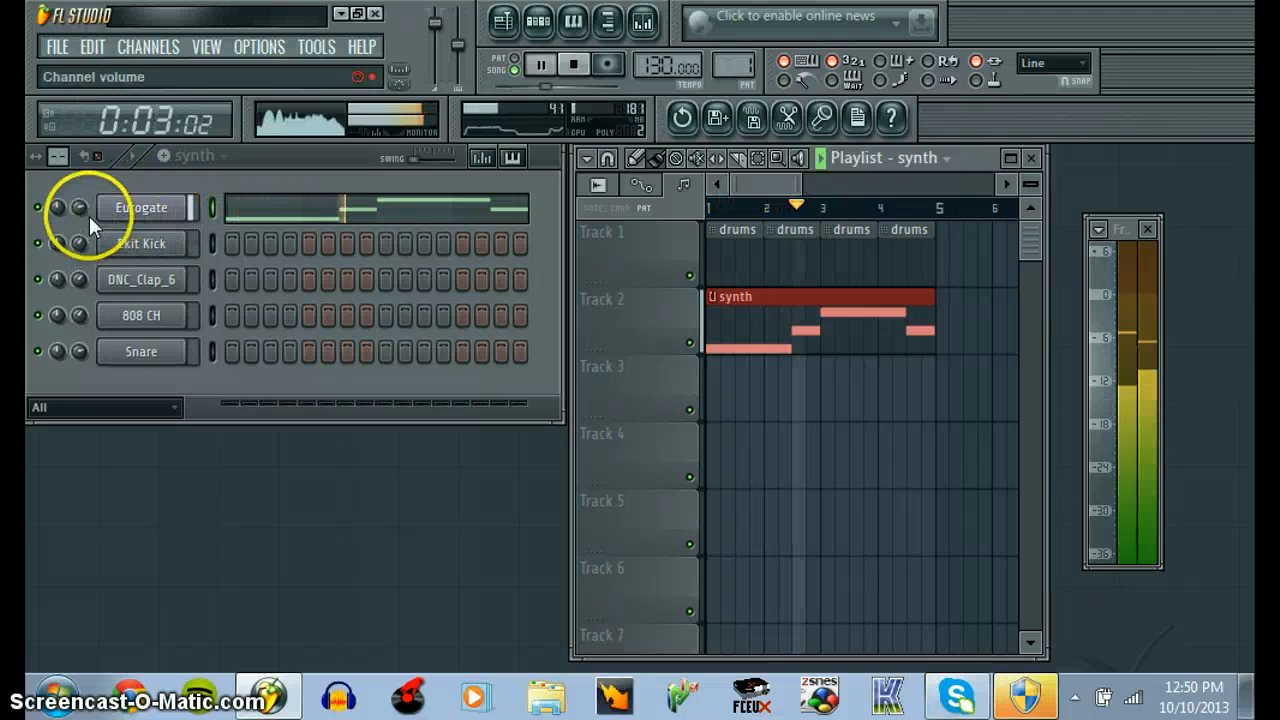
drag(83, 210, 82, 232)
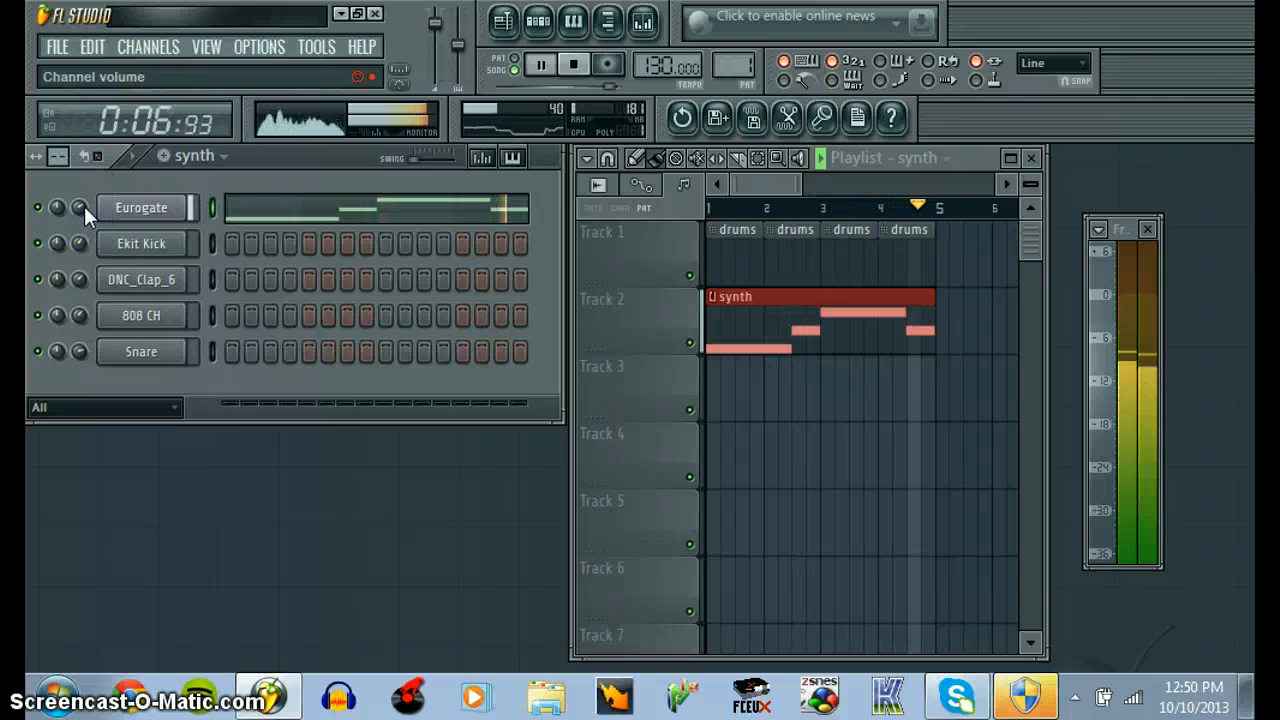
drag(84, 206, 84, 201)
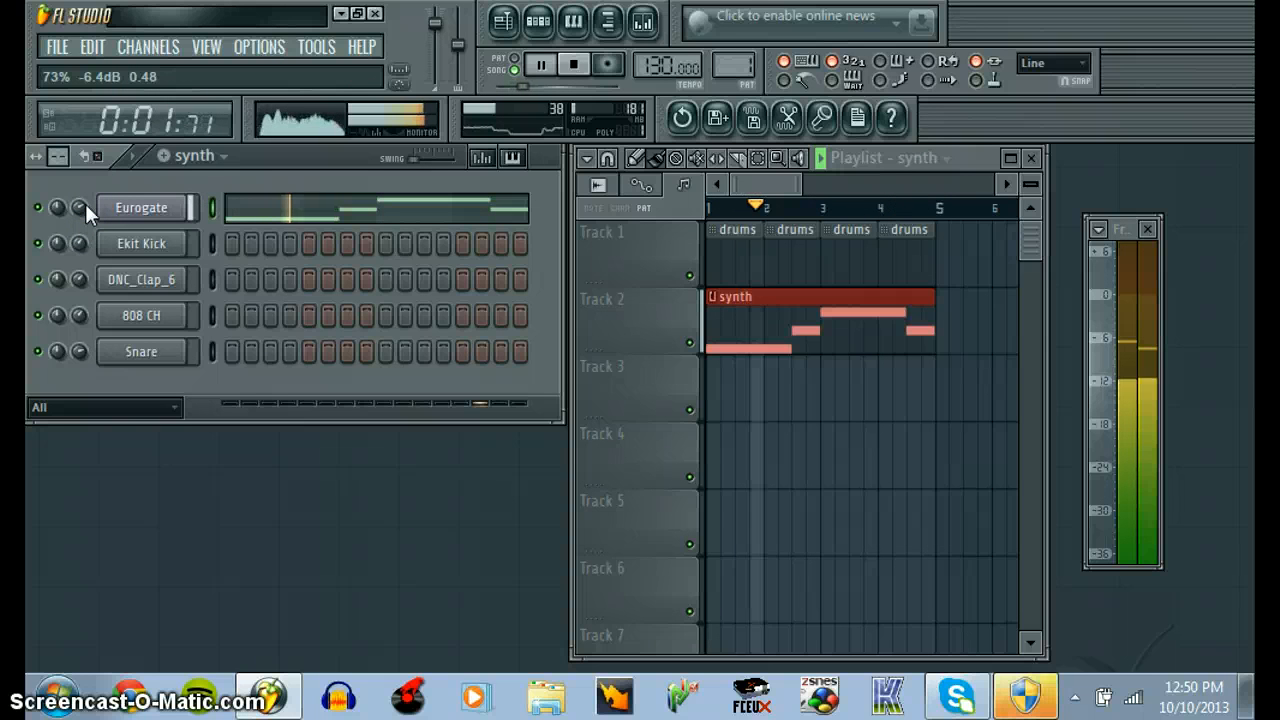
key(space)
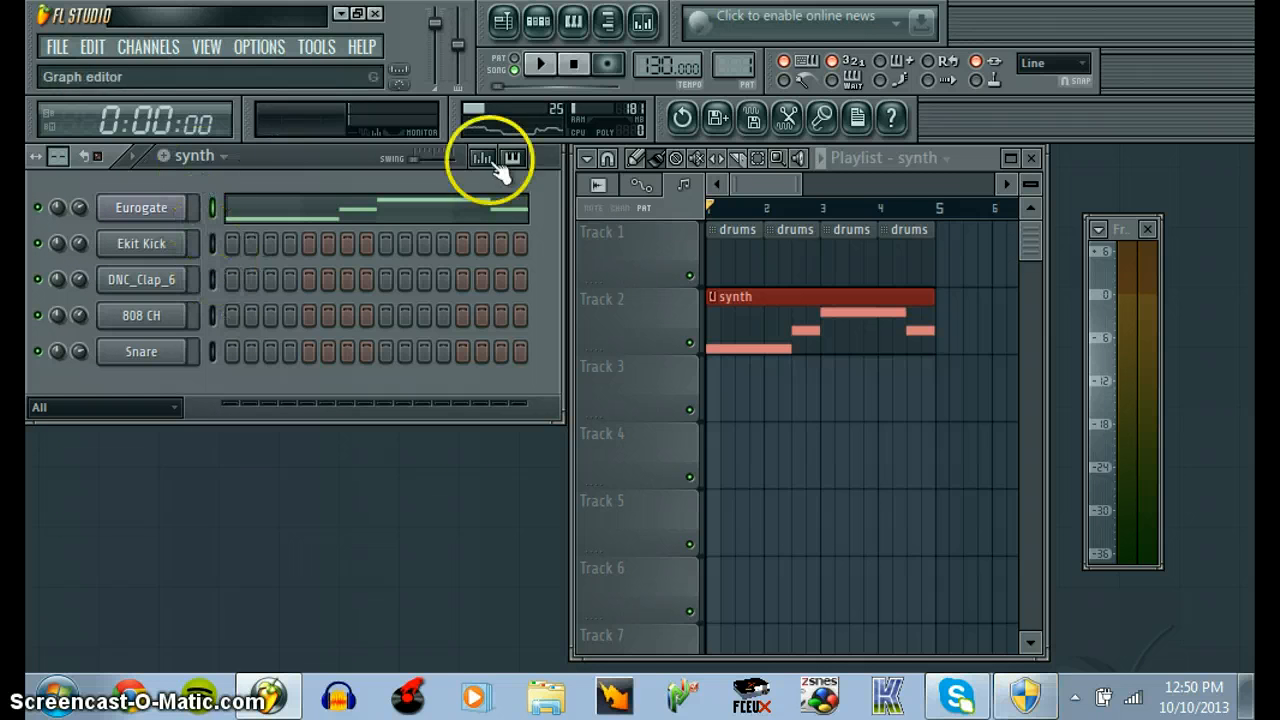
- Select the drums pattern and add DNC_Clap_6 hits on steps 5 and 13 while the song plays
click(736, 269)
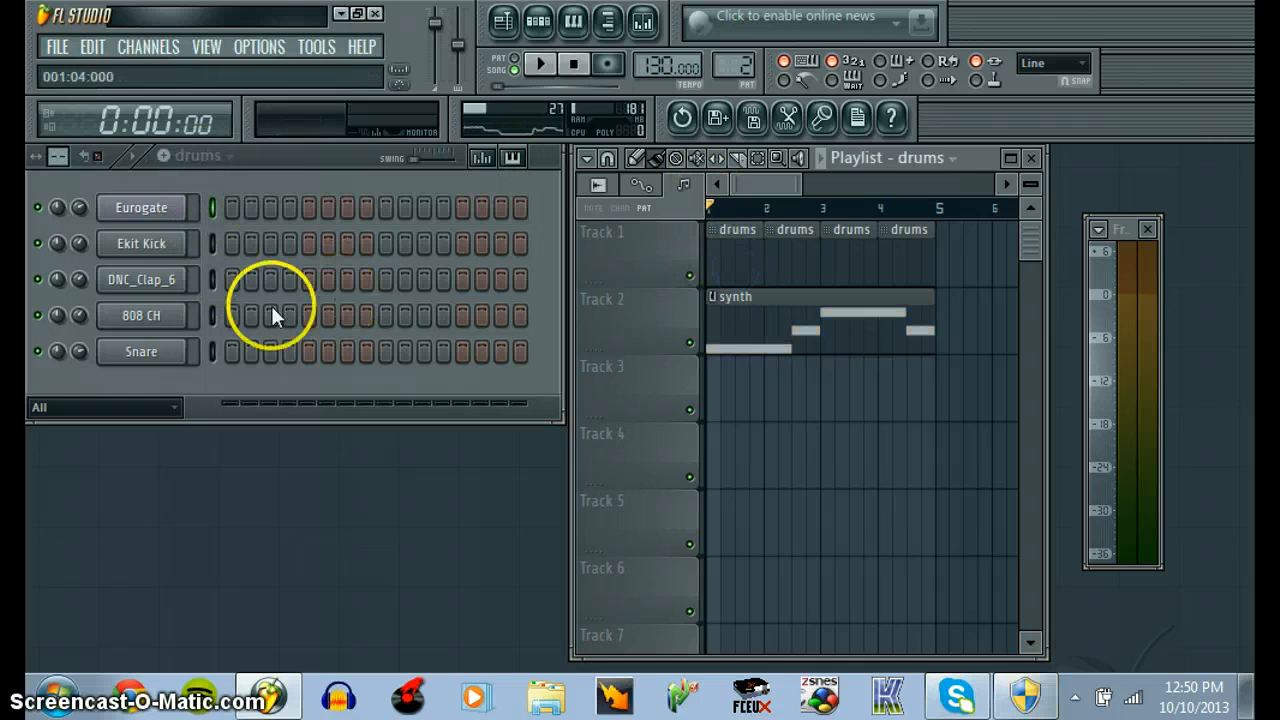
key(space)
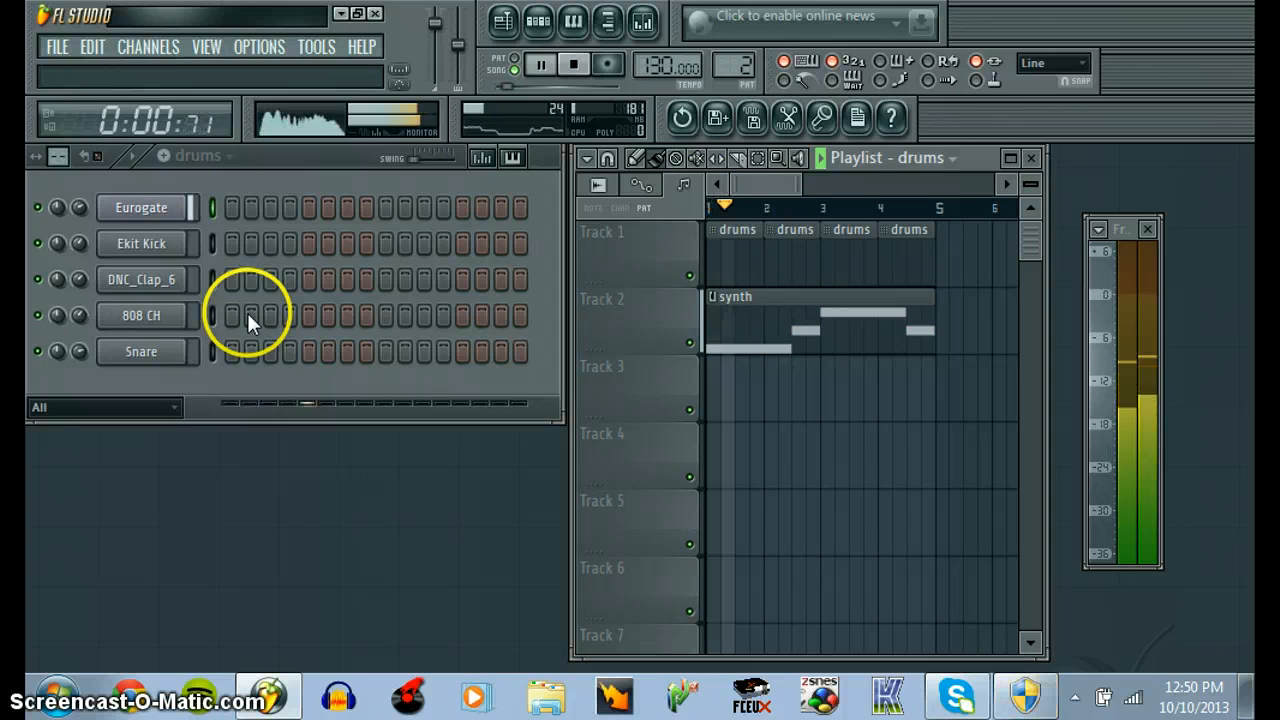
click(309, 278)
click(462, 280)
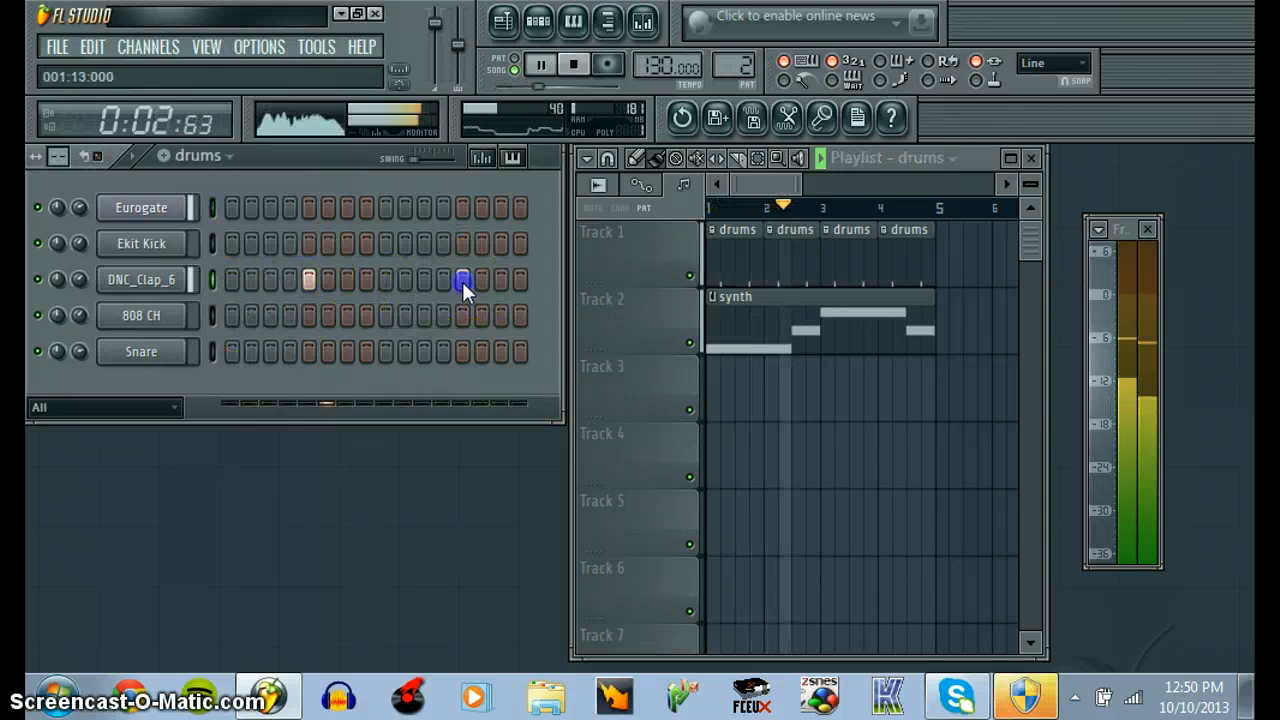
- Add 808 CH hits on steps 1, 5, 9 and 13 of the drums pattern
click(234, 313)
click(307, 316)
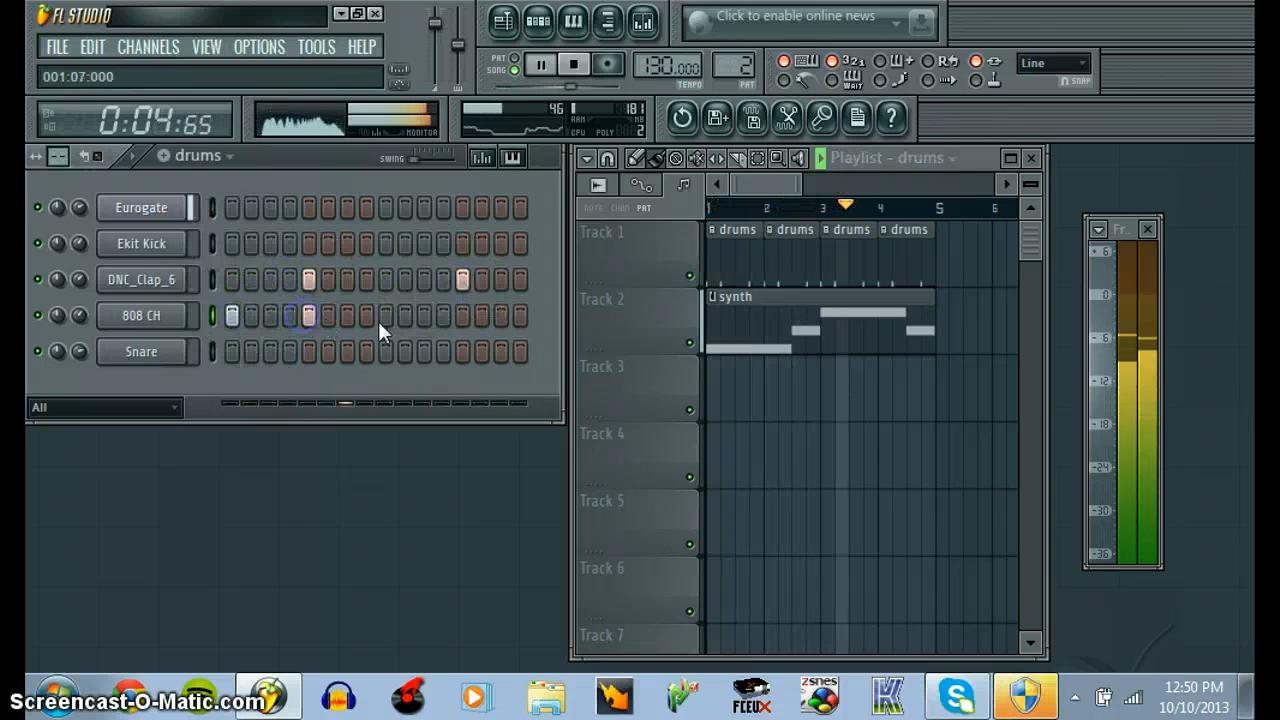
click(388, 316)
click(462, 316)
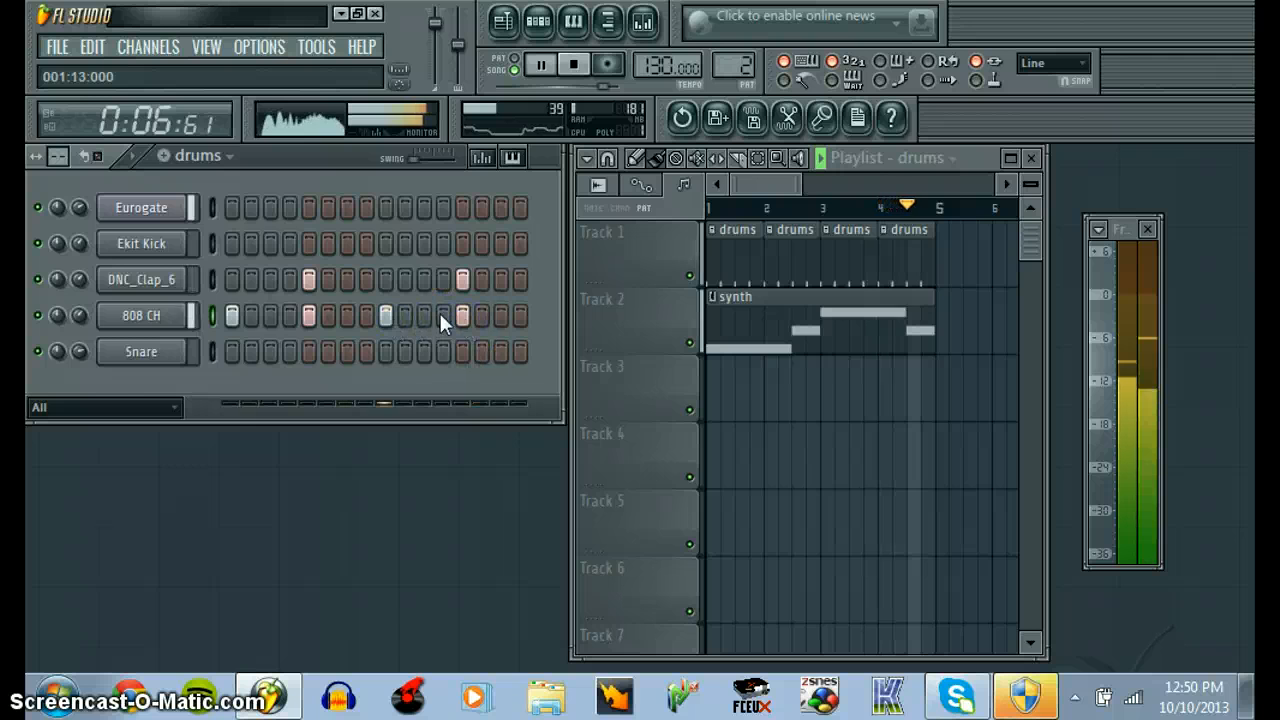
- Add Ekit Kick hits on steps 1, 3, 5, 9 and 13, listen to the beat and stop playback
click(233, 243)
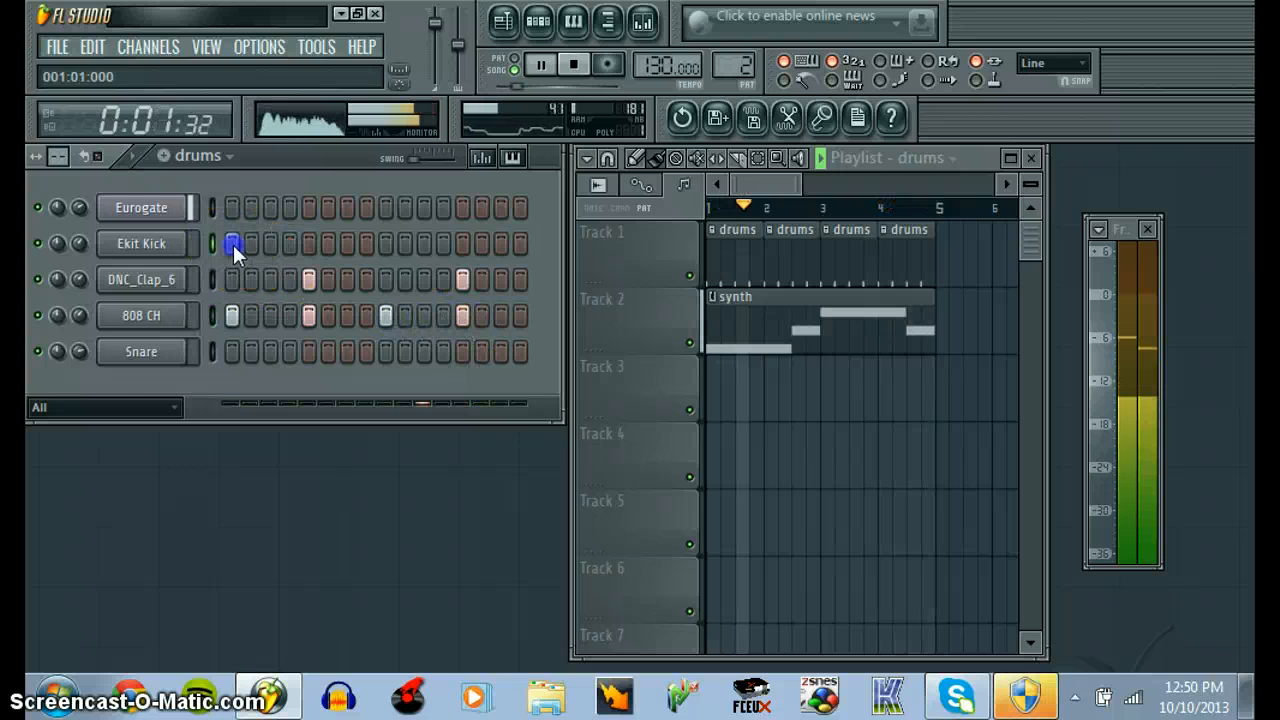
click(270, 244)
click(309, 244)
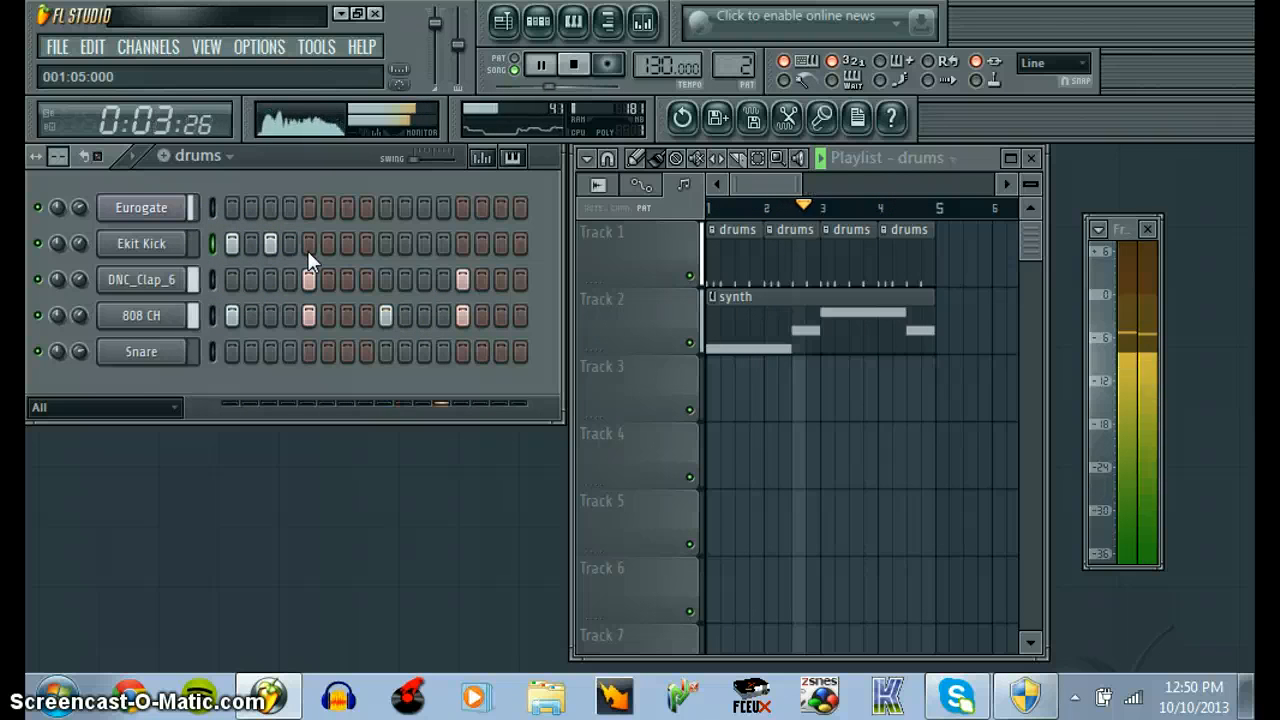
click(388, 247)
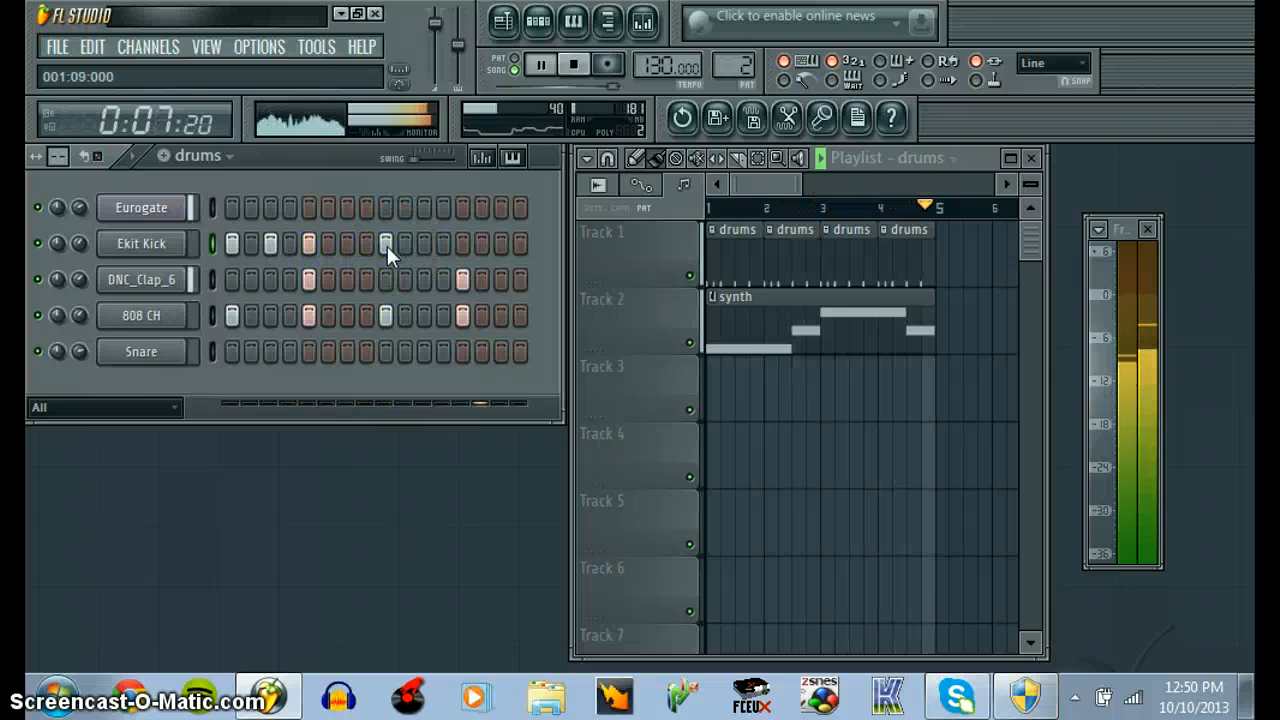
click(467, 243)
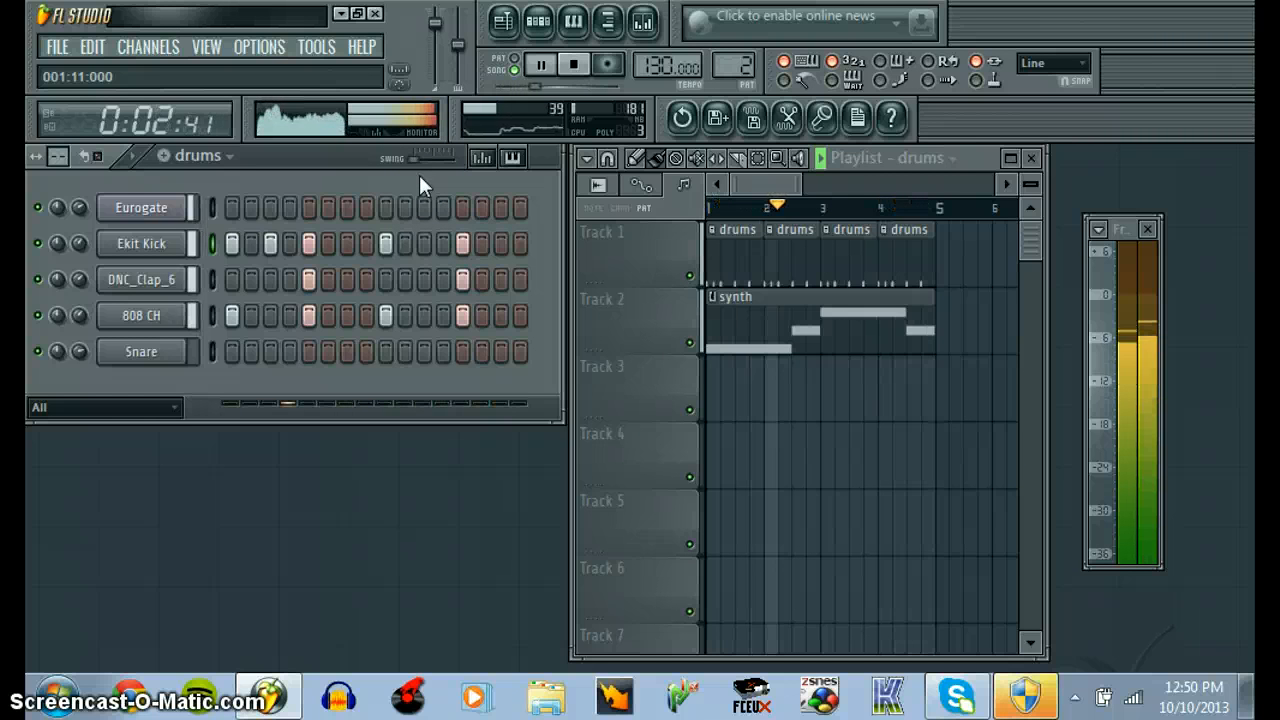
key(space)
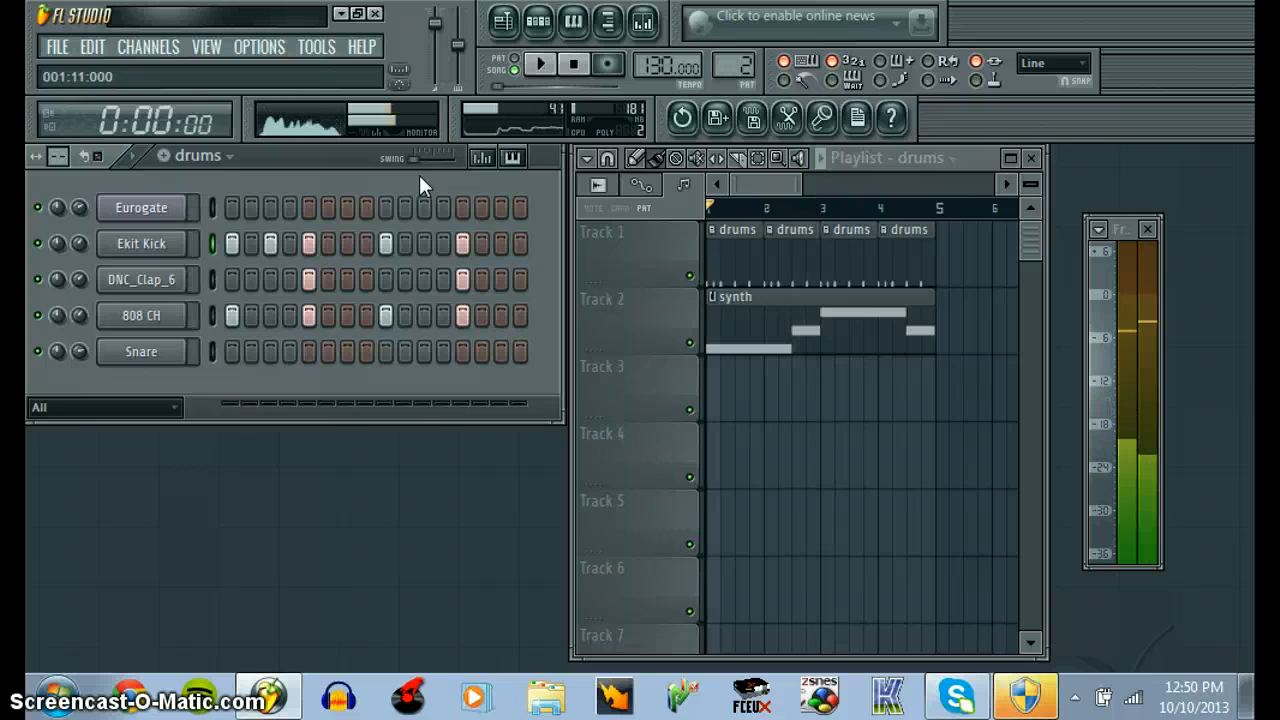
- Select the synth pattern and open the Eurogate channel's melody in the piano roll
click(772, 327)
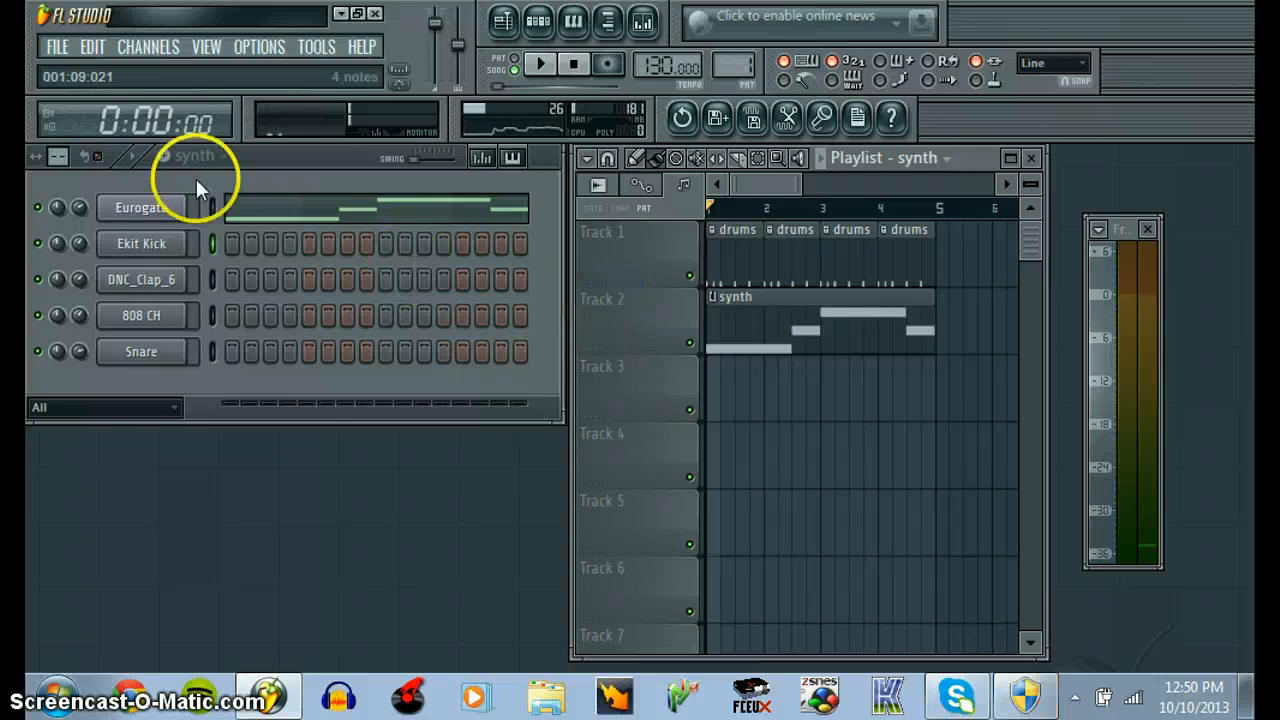
right_click(120, 209)
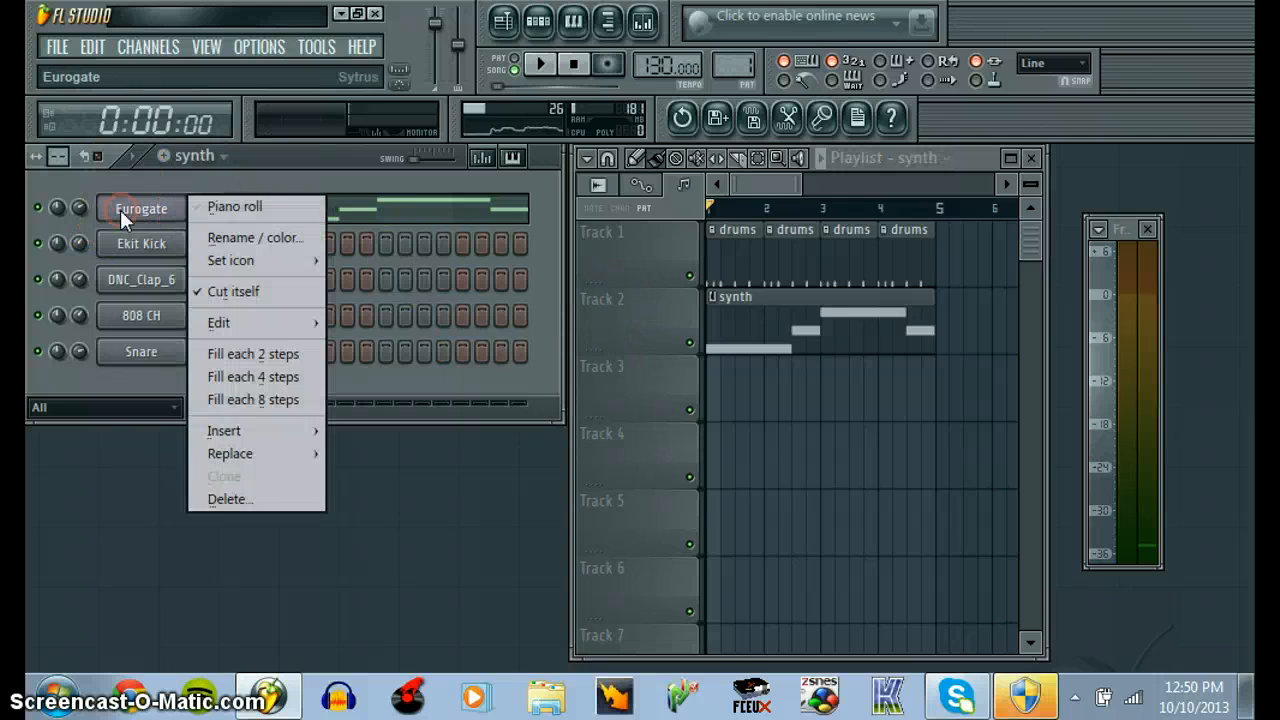
click(224, 208)
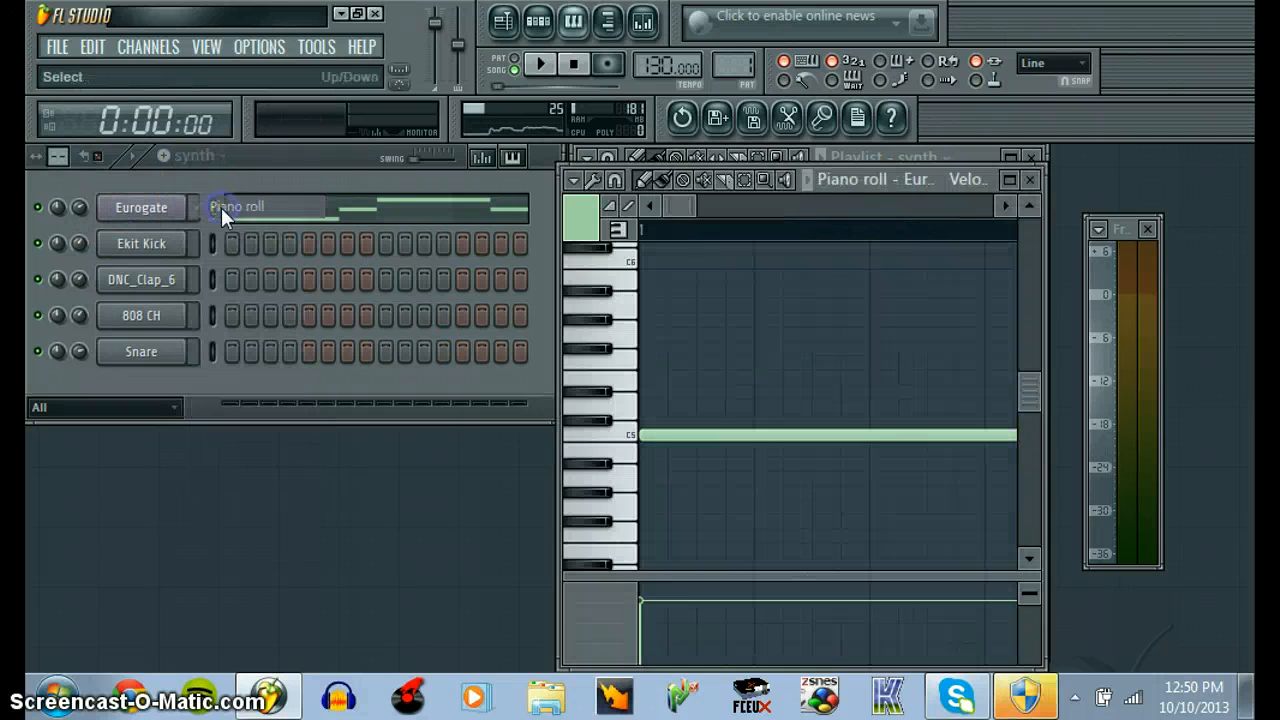
- Maximize the Eurogate piano roll, select all four melody notes and copy them
click(1009, 178)
scroll(197, 283, up, 2)
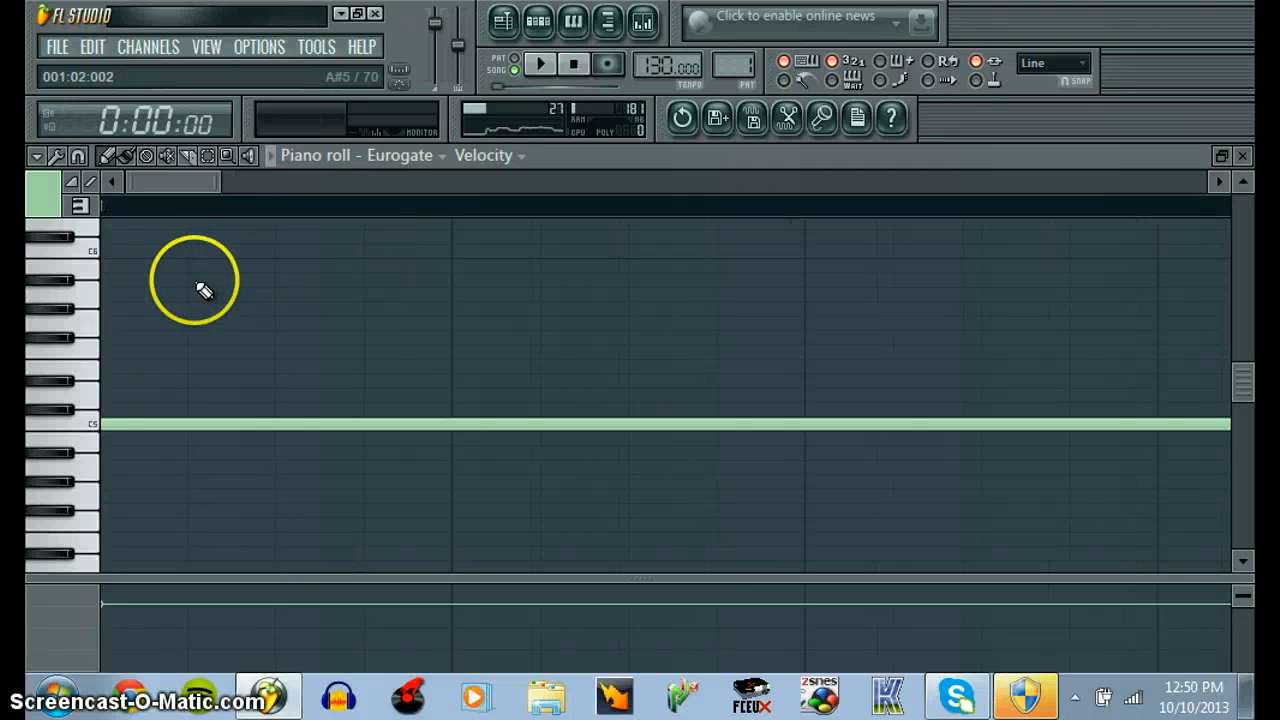
scroll(203, 289, down, 4)
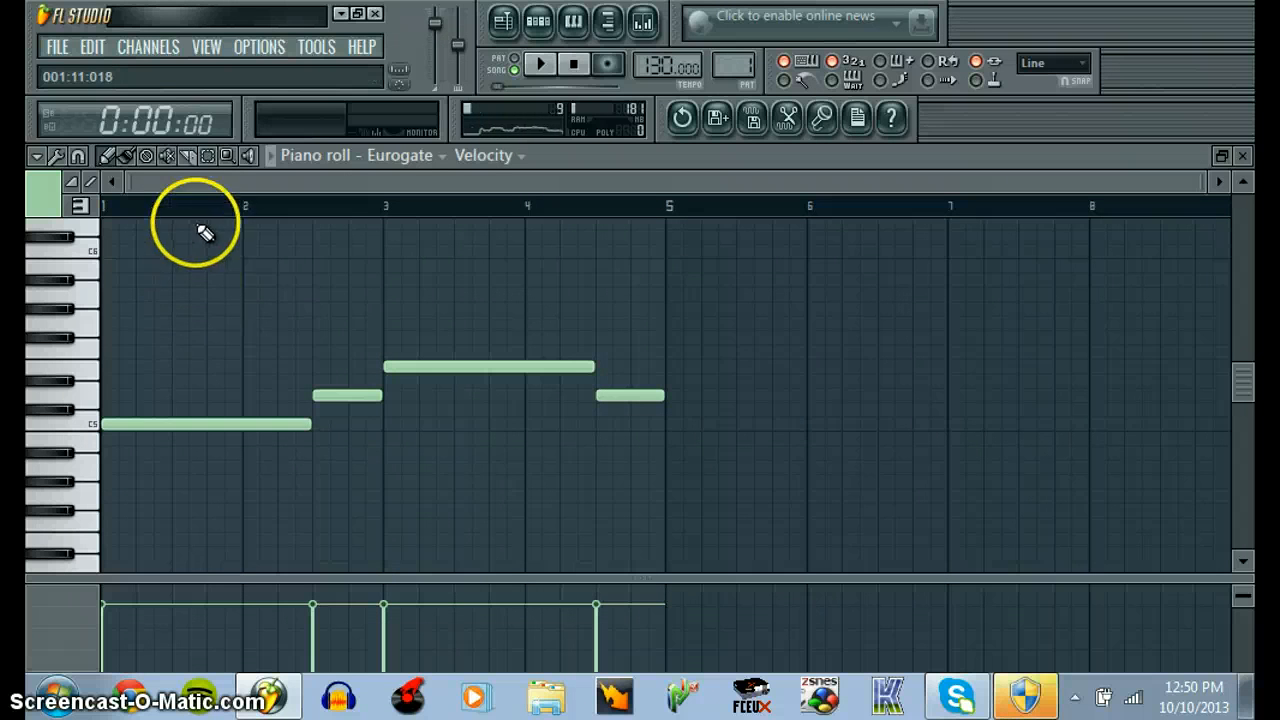
click(209, 157)
drag(792, 304, 99, 487)
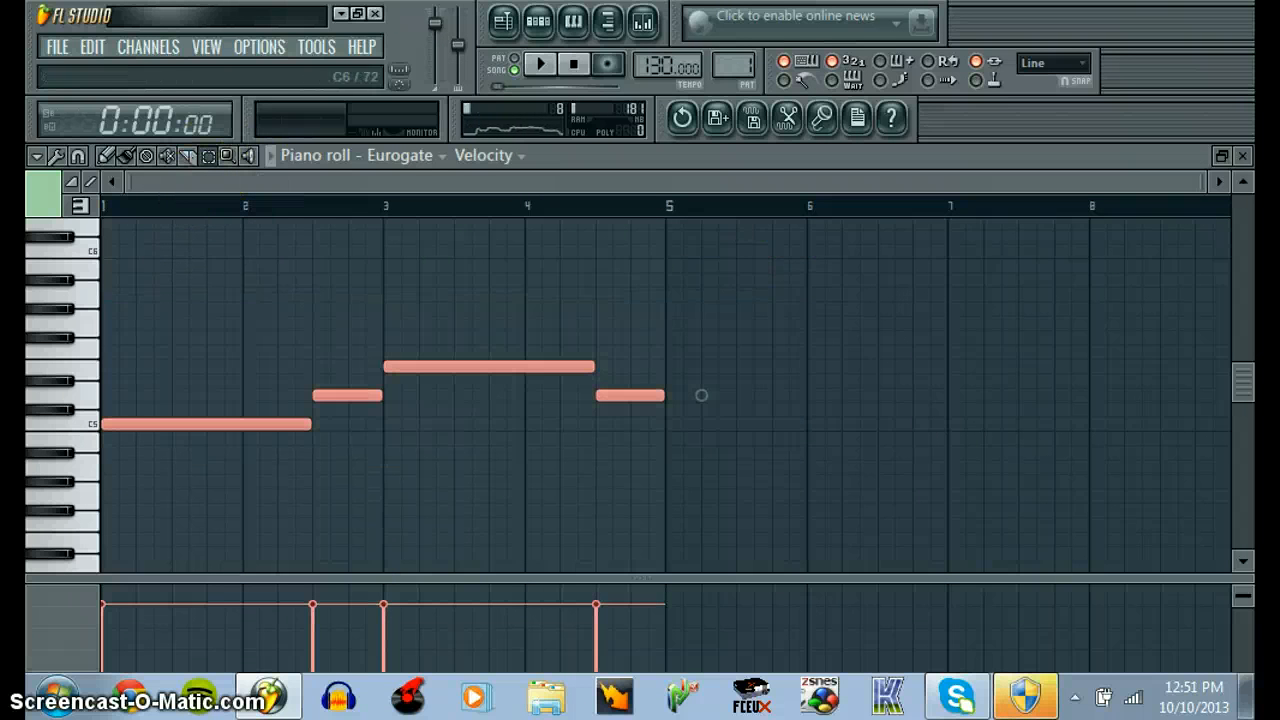
click(55, 156)
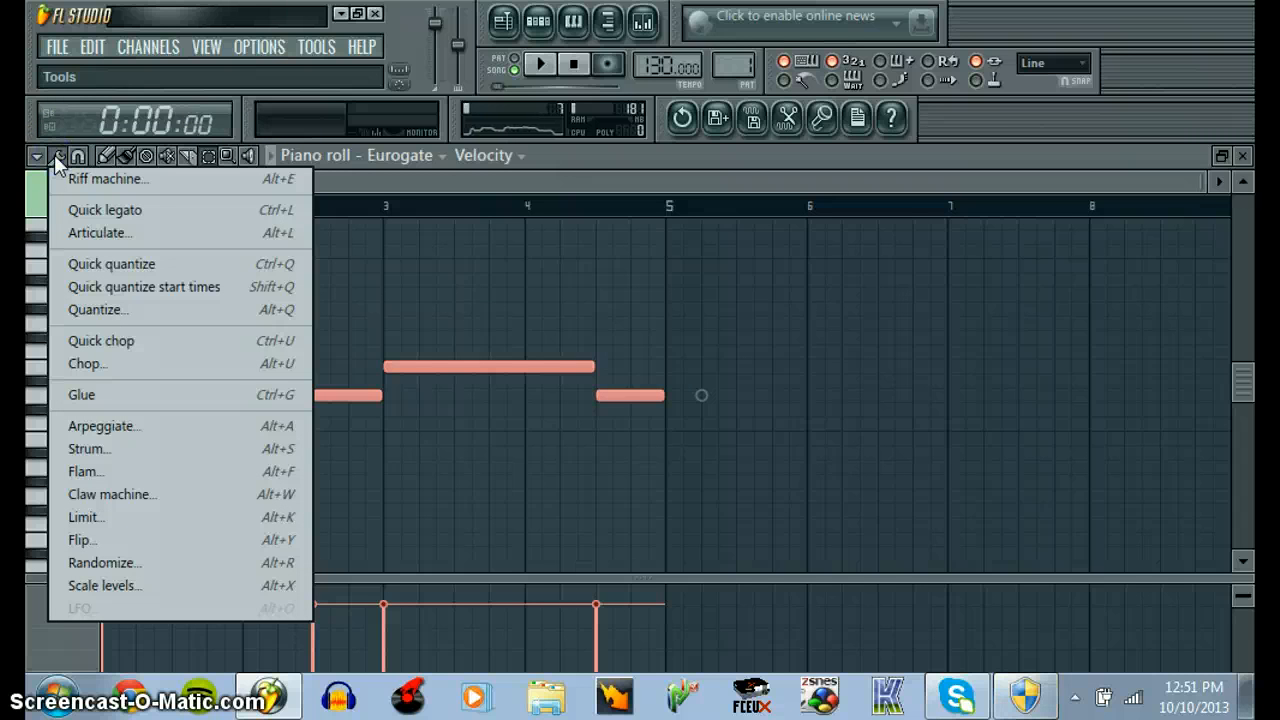
click(121, 51)
click(91, 46)
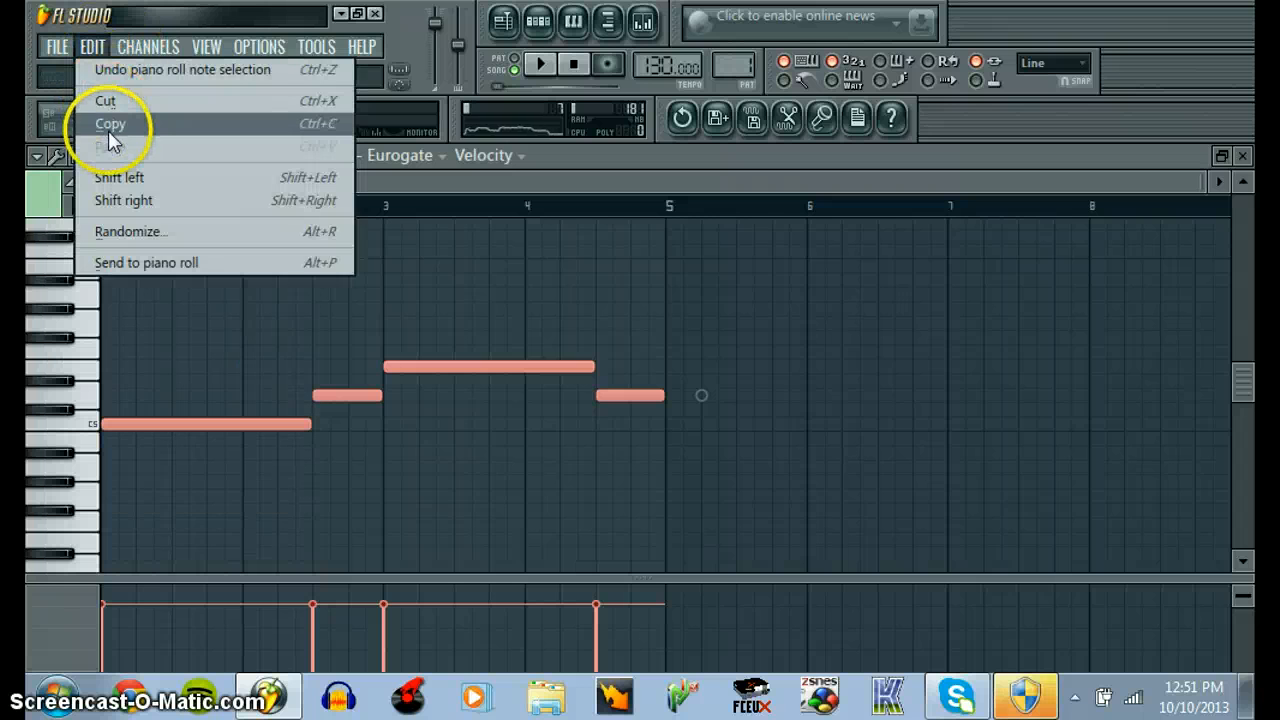
click(108, 124)
- Paste the copied melody notes and move the copy down so that its first note sits on D4
click(92, 46)
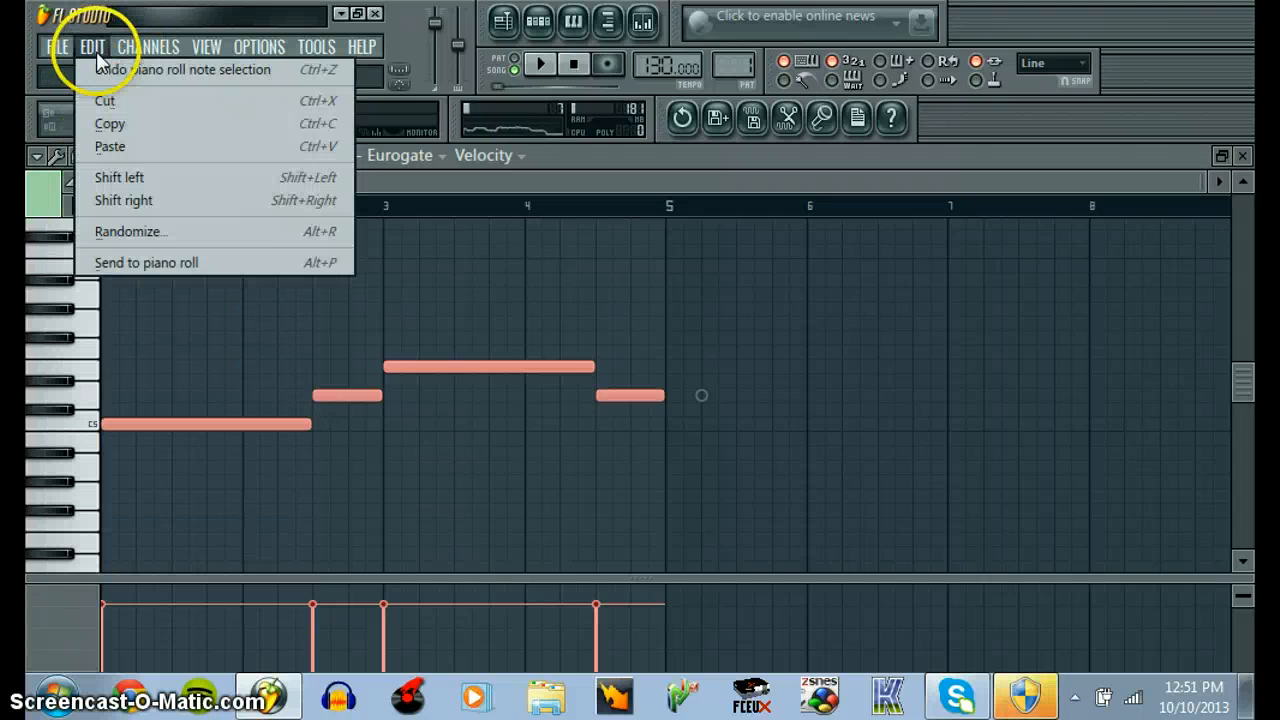
click(1245, 400)
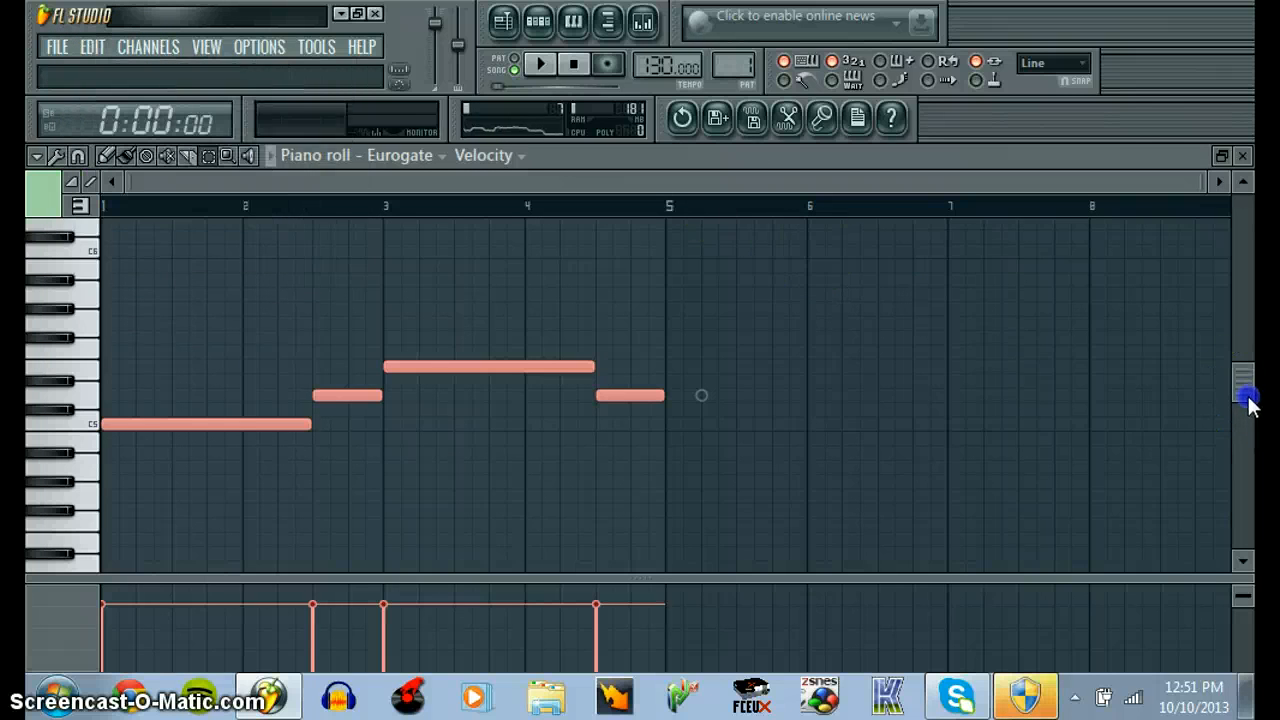
drag(1245, 382, 1252, 425)
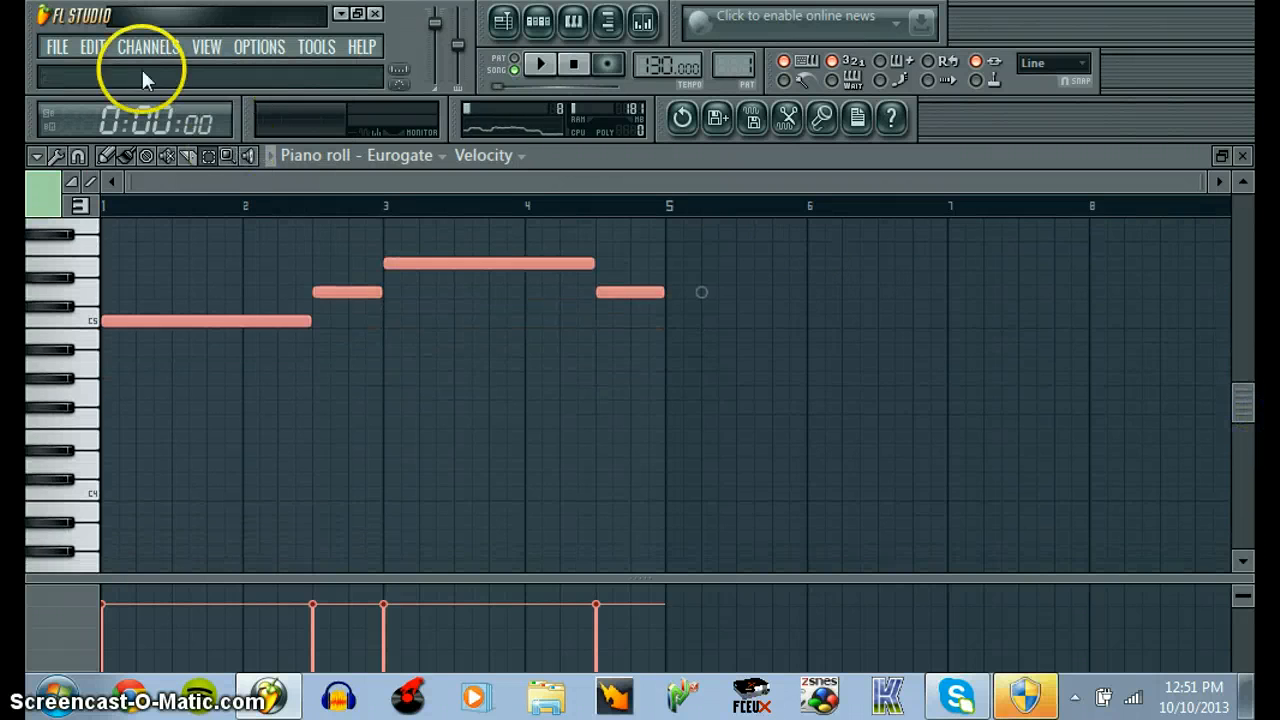
click(92, 46)
click(138, 153)
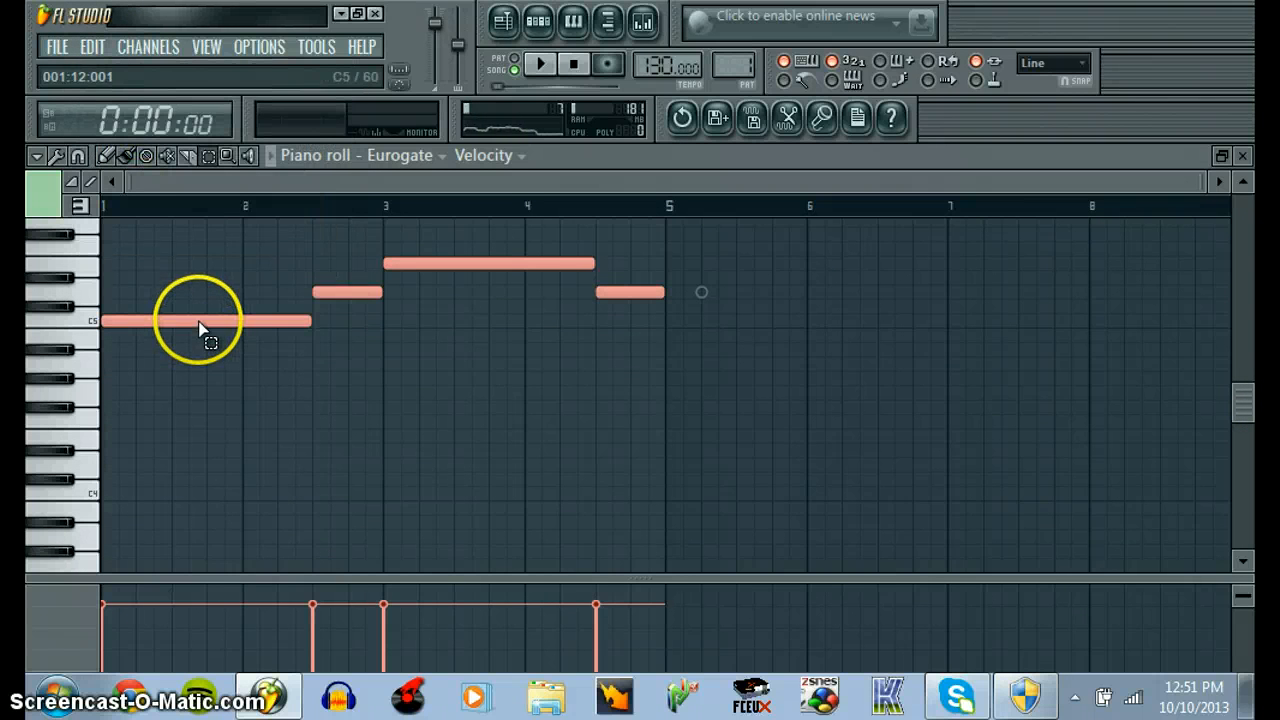
click(127, 159)
drag(204, 325, 205, 477)
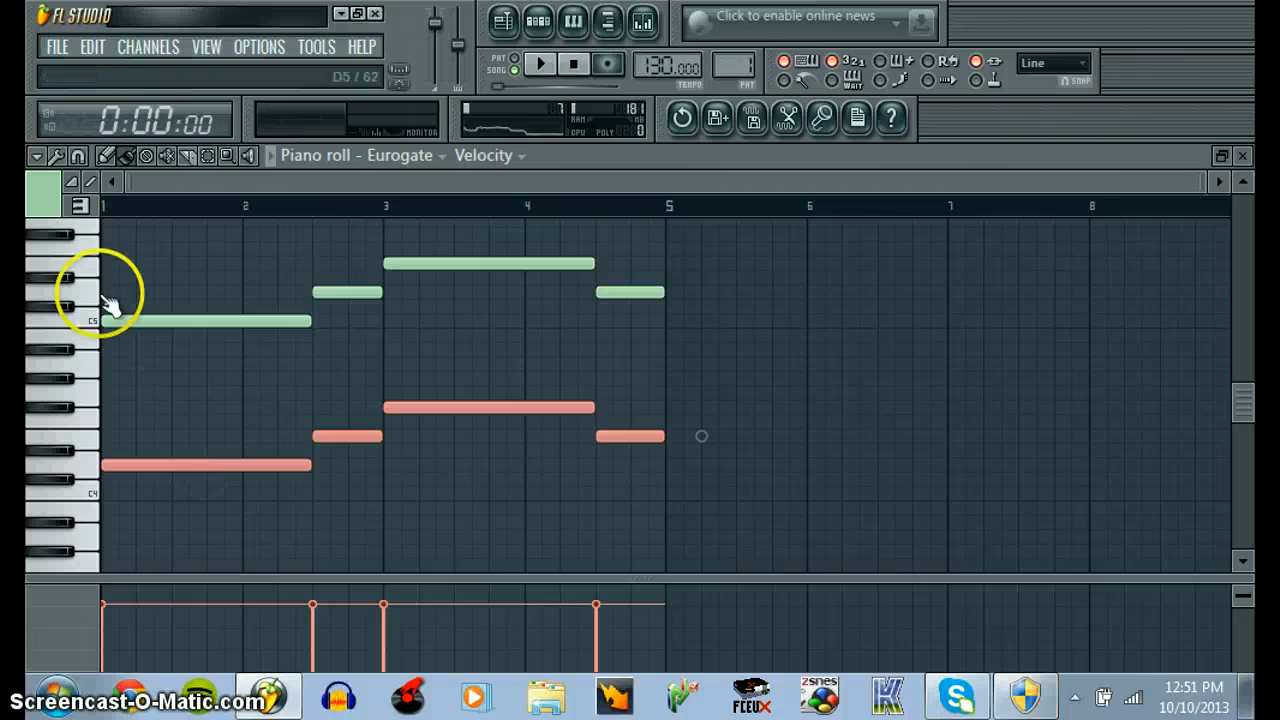
- Start playback, try the copied notes with the first one on C4, and return them to D4
key(space)
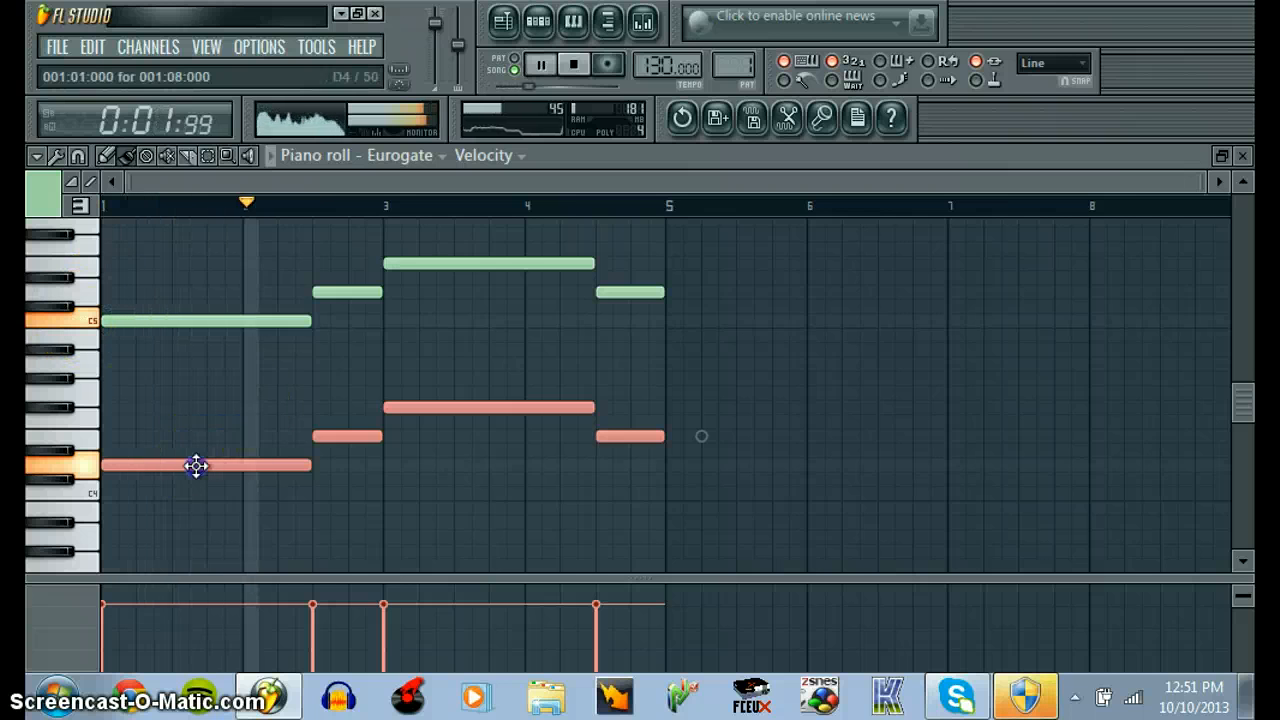
drag(194, 463, 197, 503)
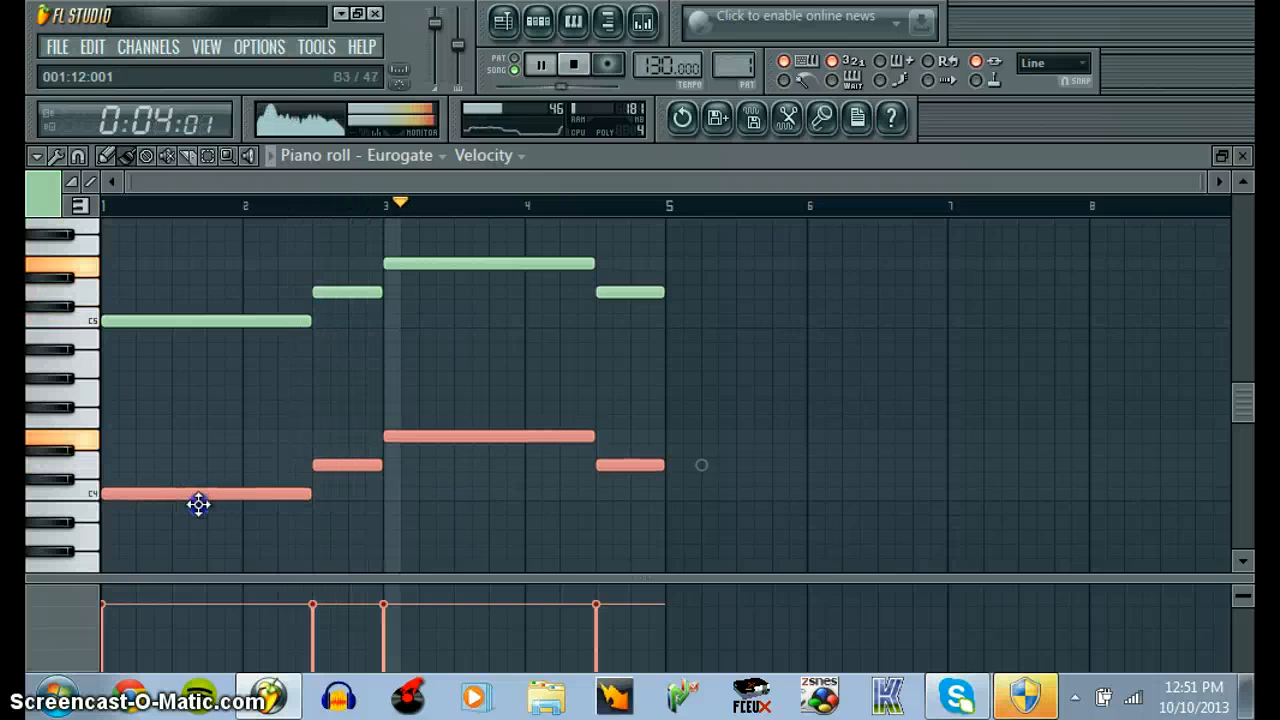
drag(198, 487, 202, 463)
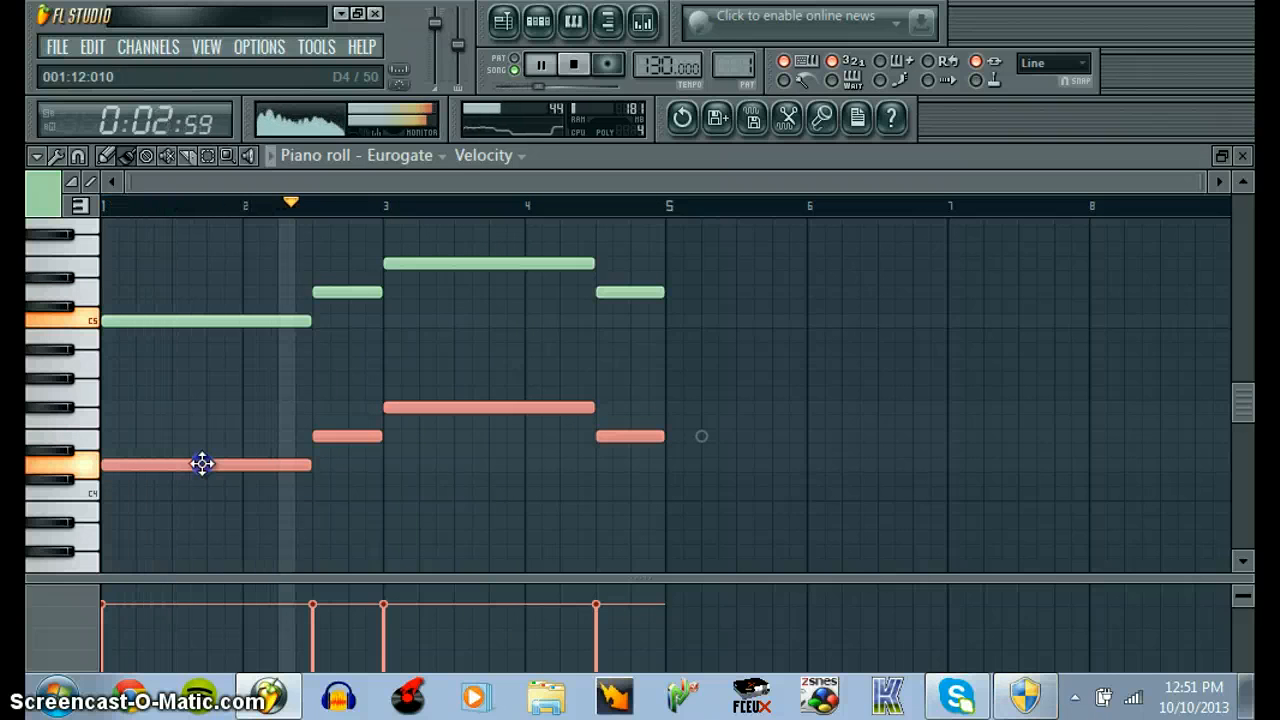
- Lower the copied long note at bar 3 to F4, compare it with F#4, and listen to the chords
drag(405, 427, 386, 420)
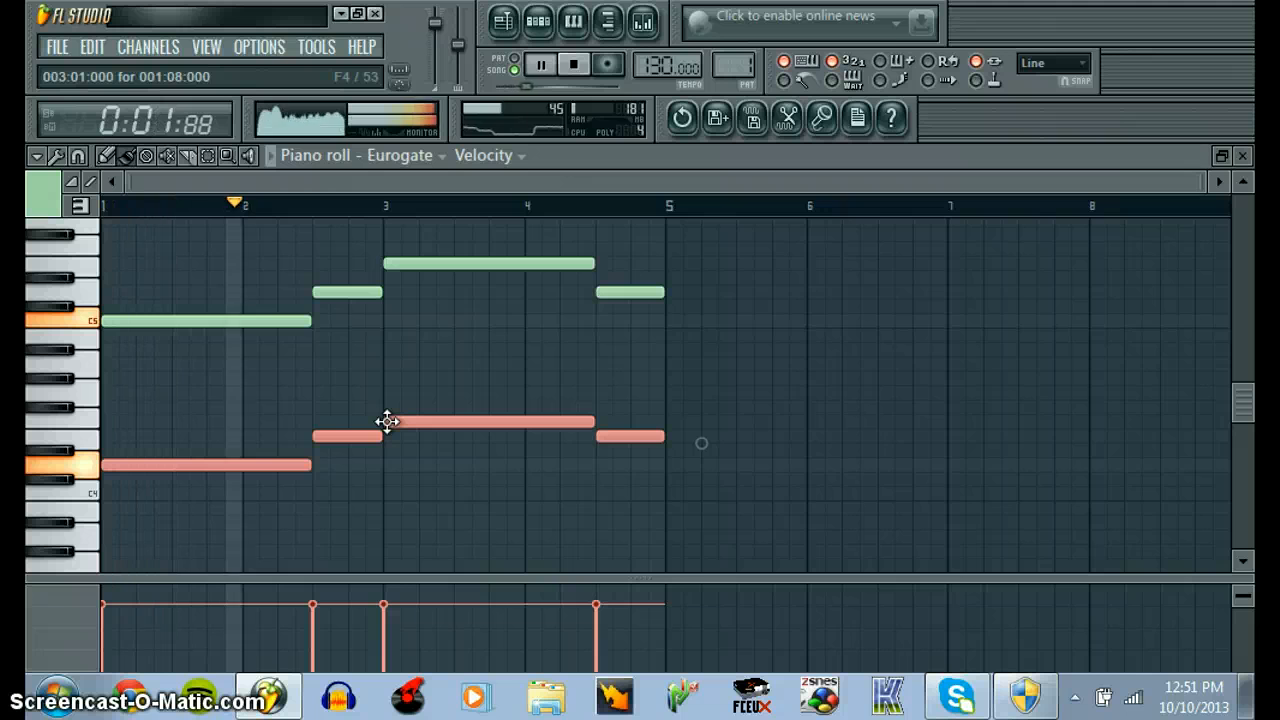
key(space)
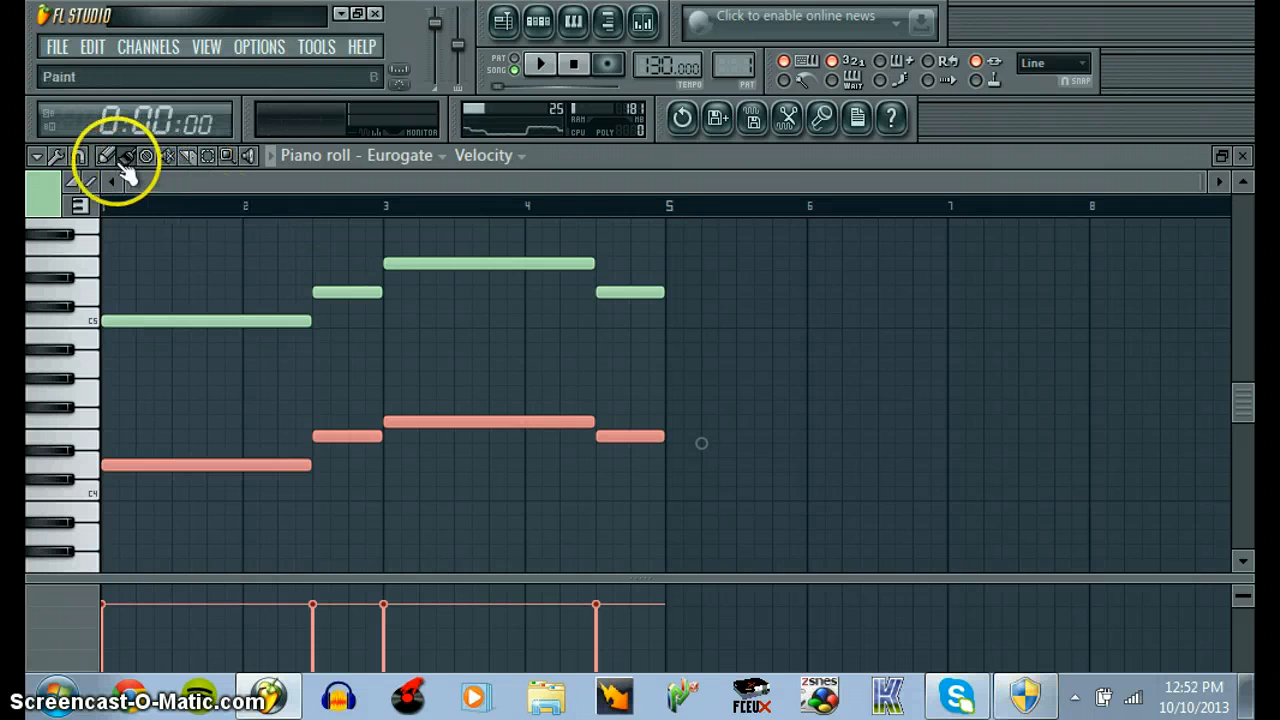
click(208, 156)
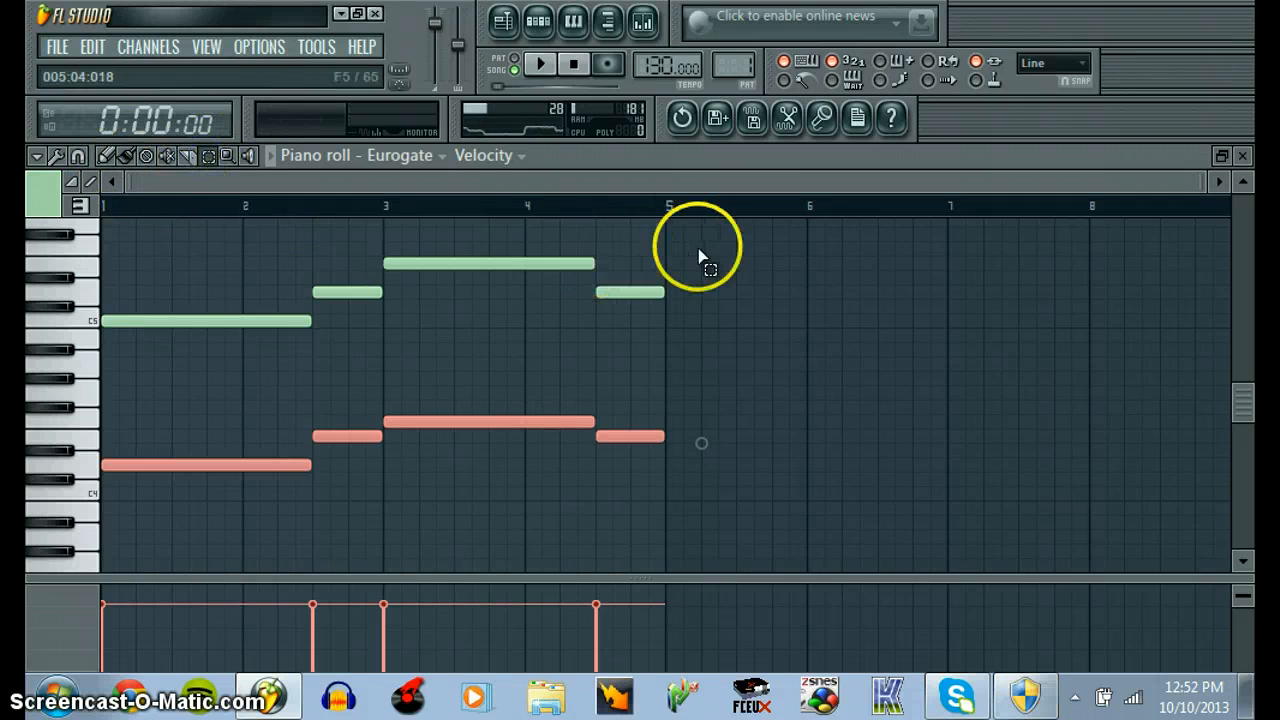
click(126, 156)
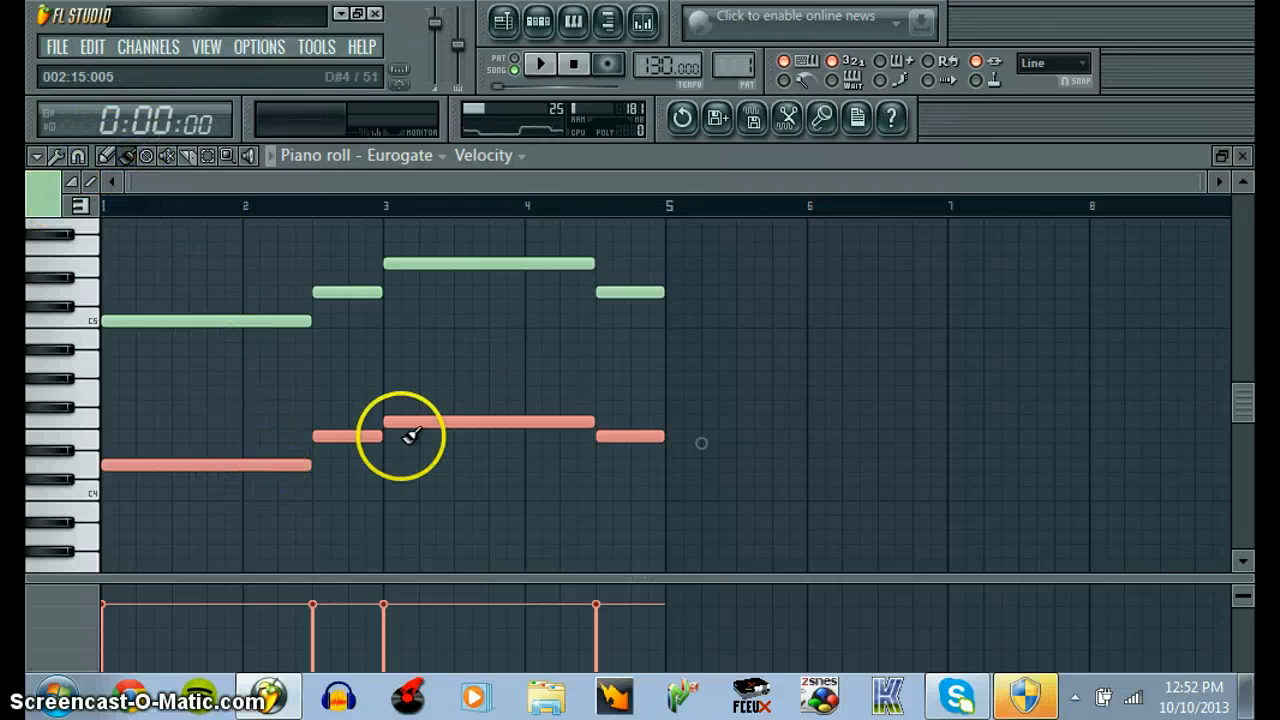
mouse_move(412, 433)
mouse_down()
mouse_move(389, 406)
mouse_move(398, 413)
mouse_up()
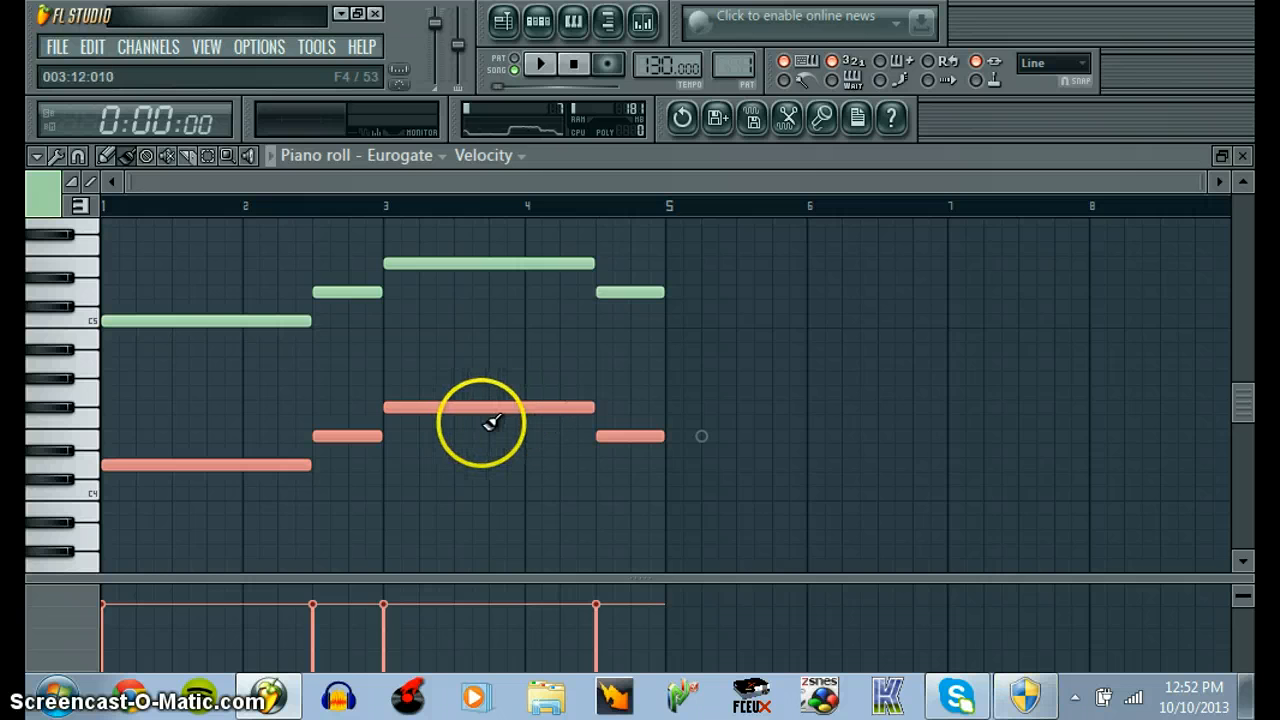
drag(476, 421, 467, 422)
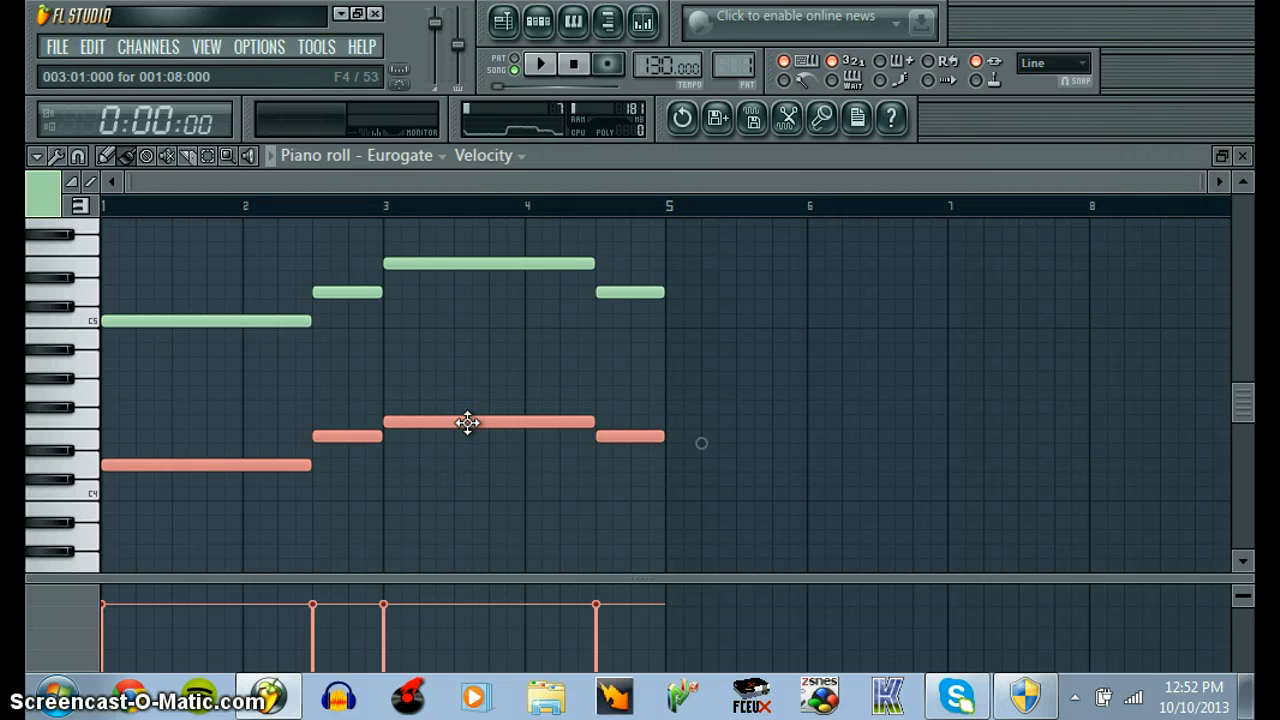
key(space)
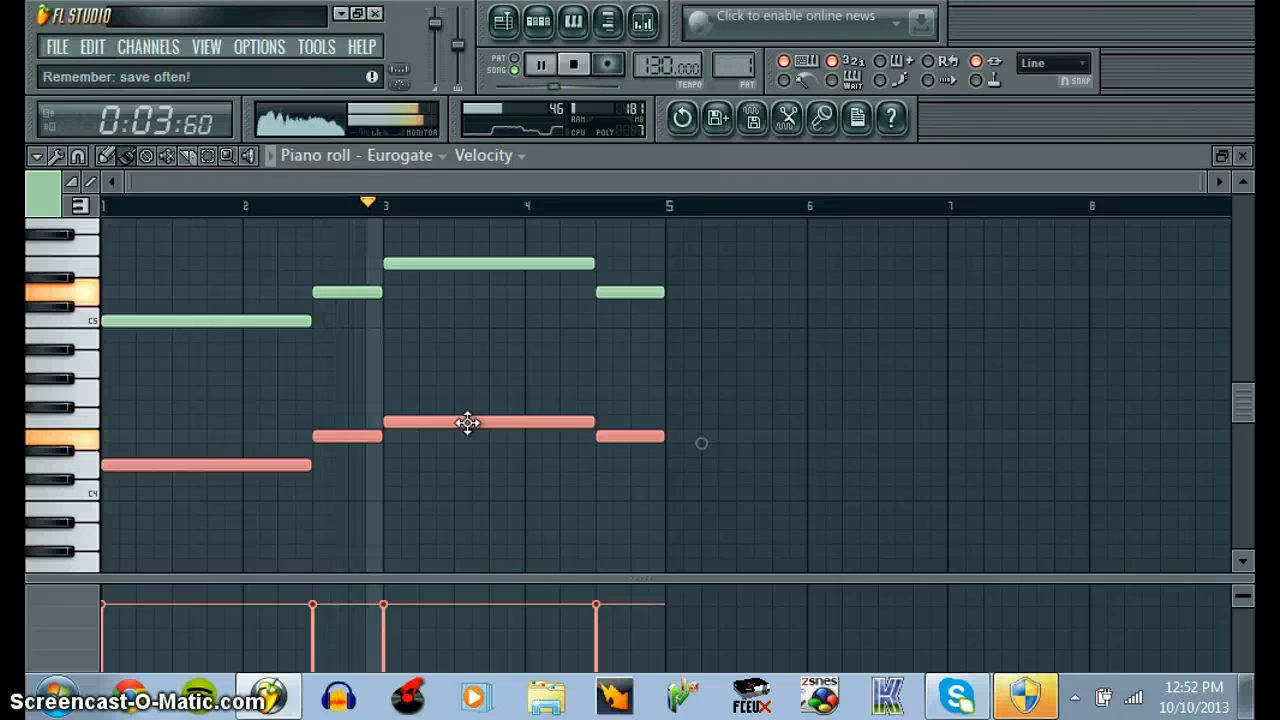
key(space)
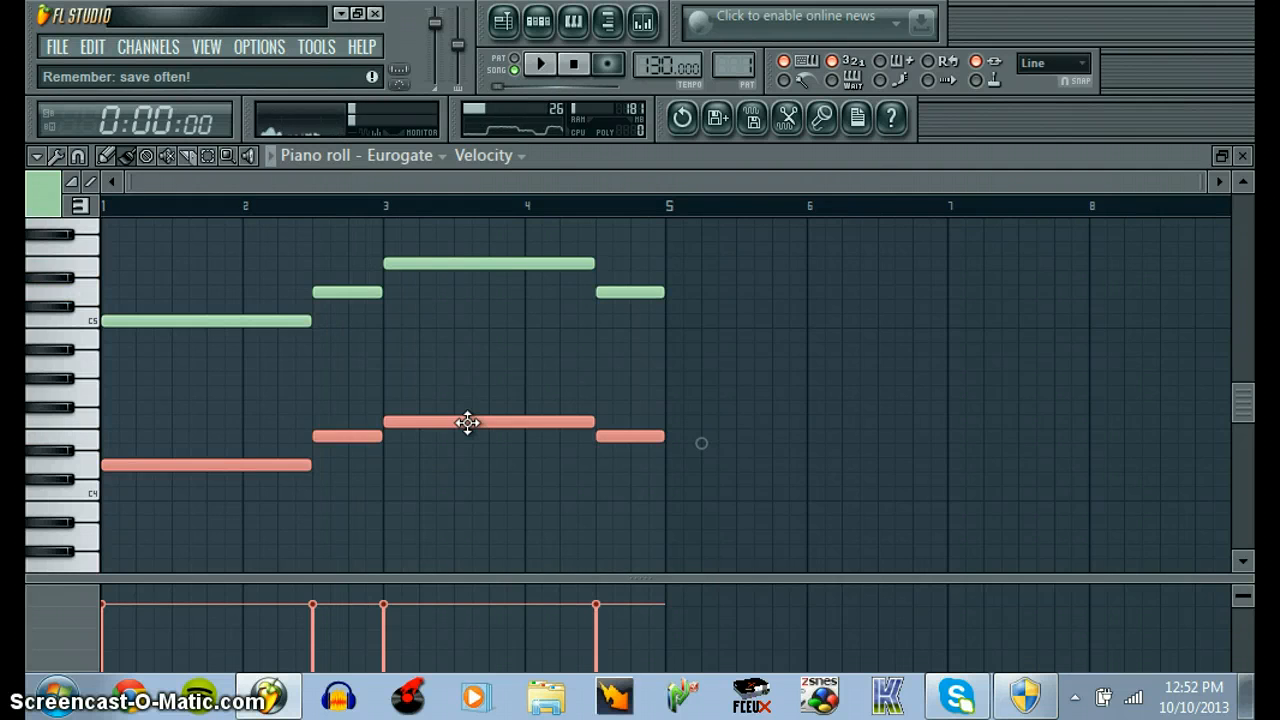
- Close the piano roll, maximize the playlist and delete the four drums clips from Track 1
click(1221, 155)
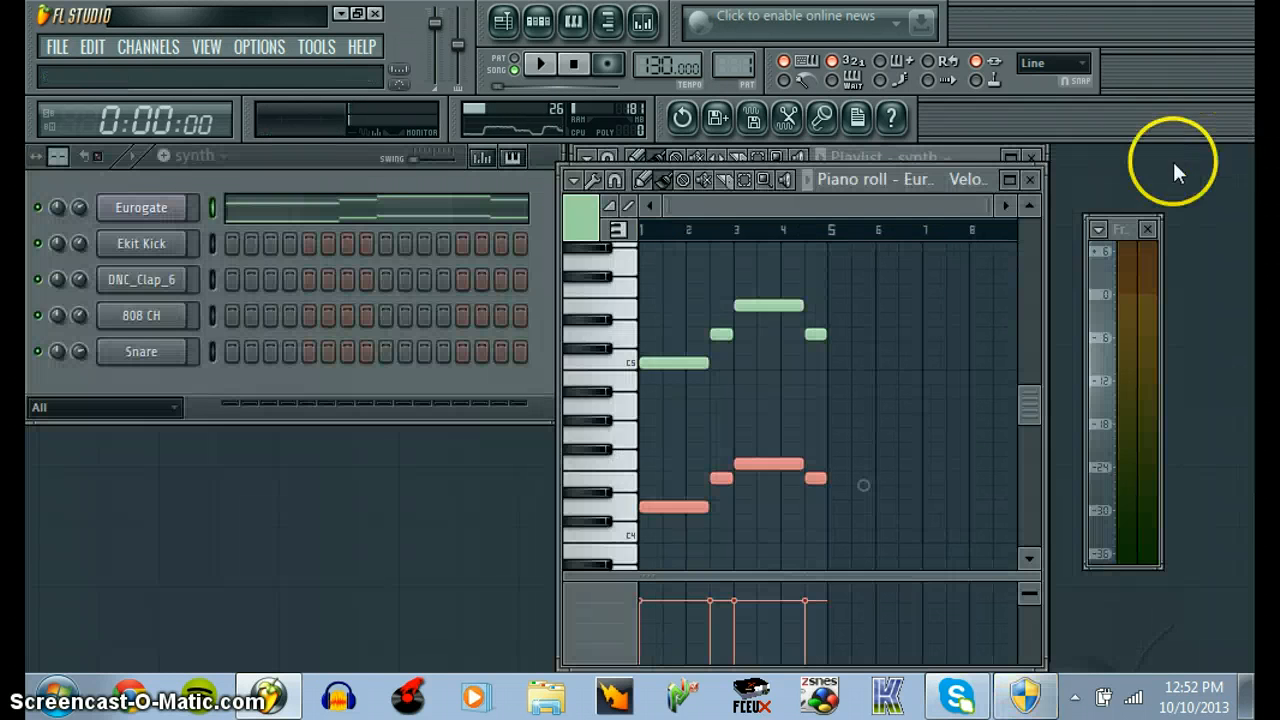
click(1032, 178)
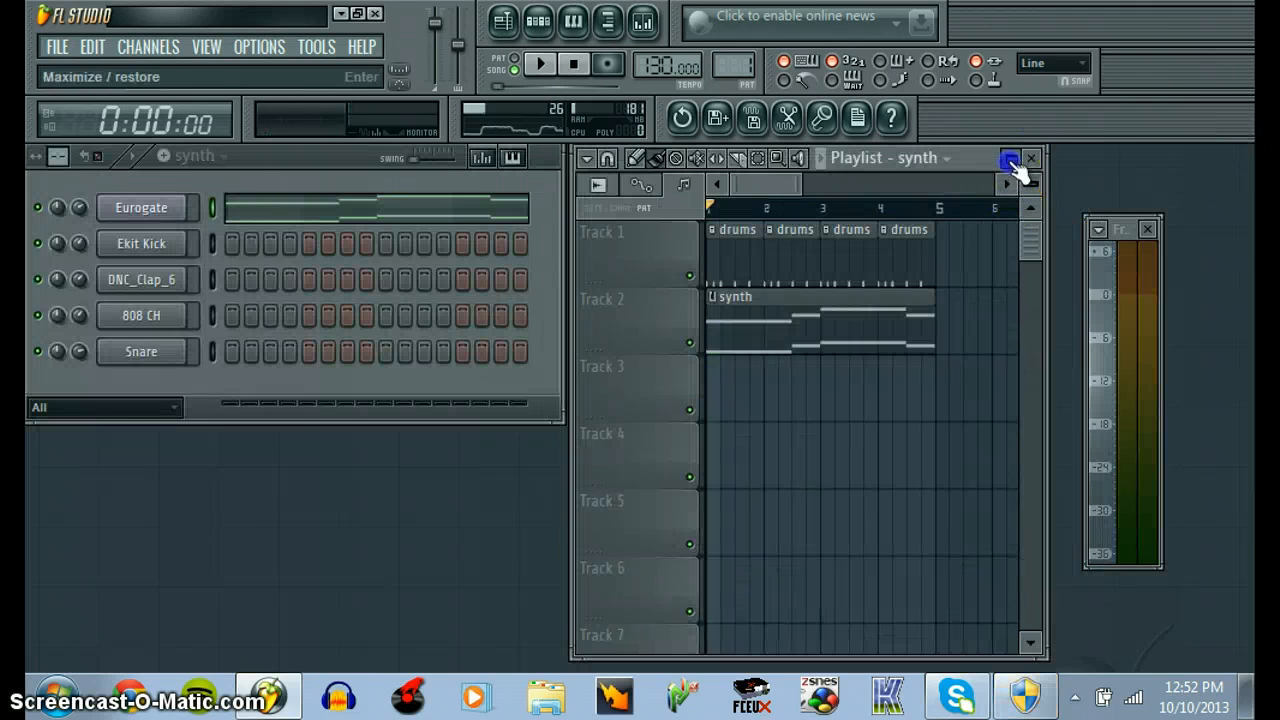
click(1010, 158)
scroll(356, 292, down, 5)
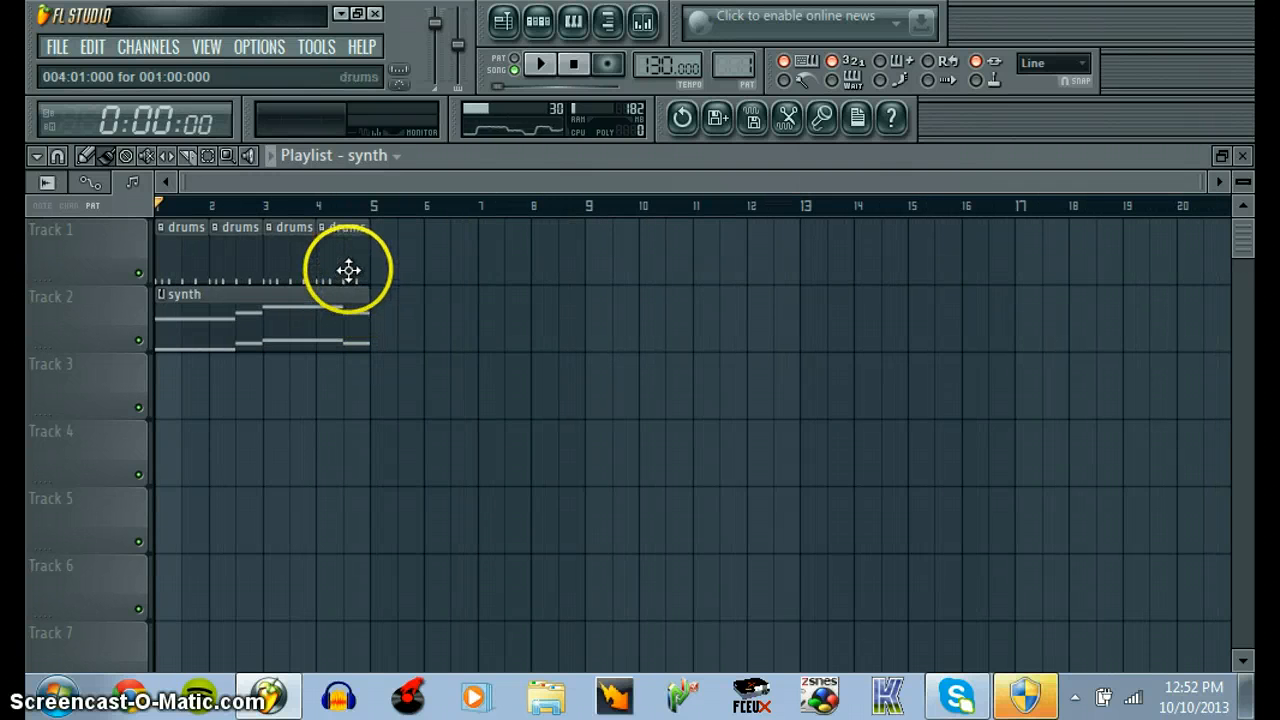
right_click(349, 271)
right_click(306, 257)
right_click(250, 255)
right_click(205, 254)
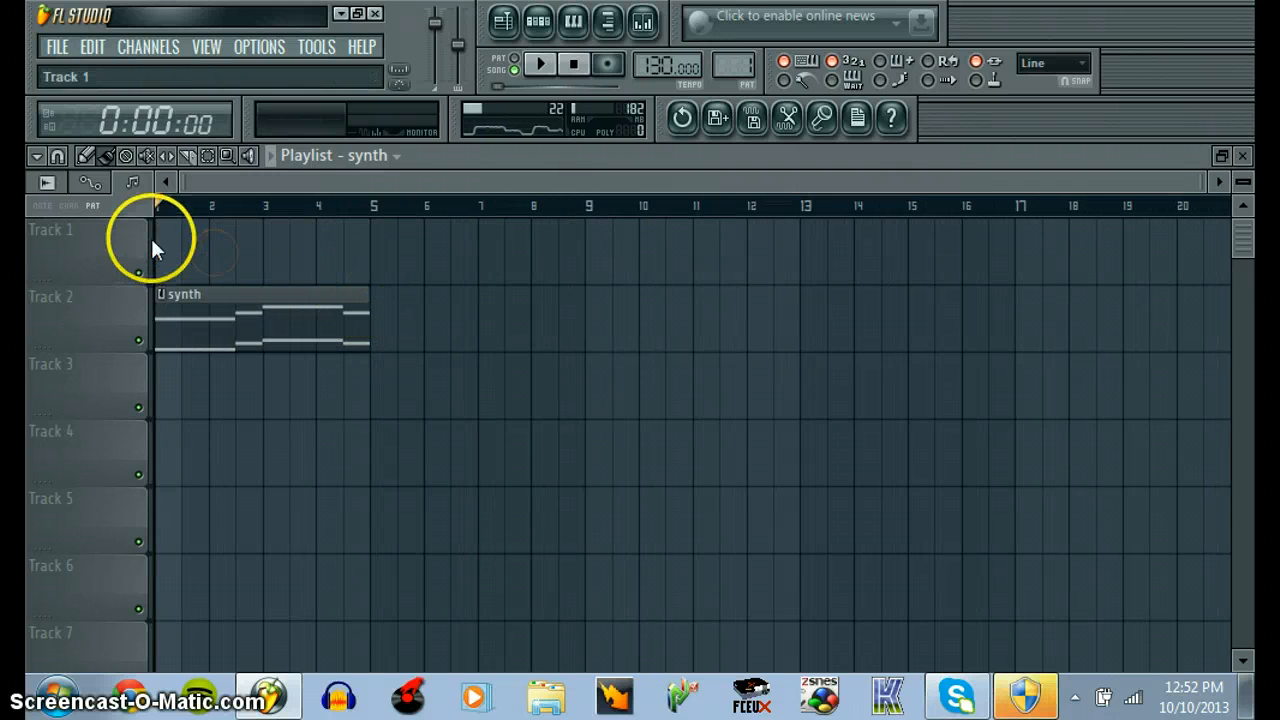
- Move the synth clip to Track 1 and repeat it at bars 5, 9 and 13
drag(337, 285, 337, 249)
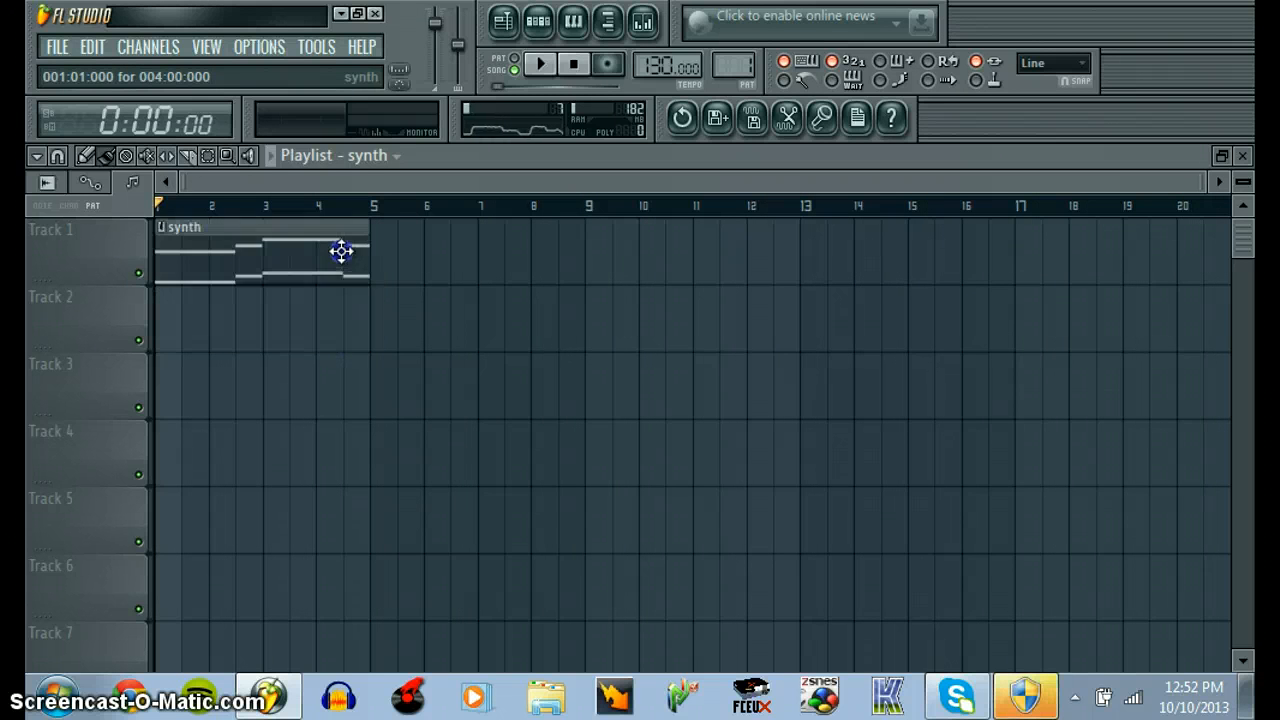
click(380, 260)
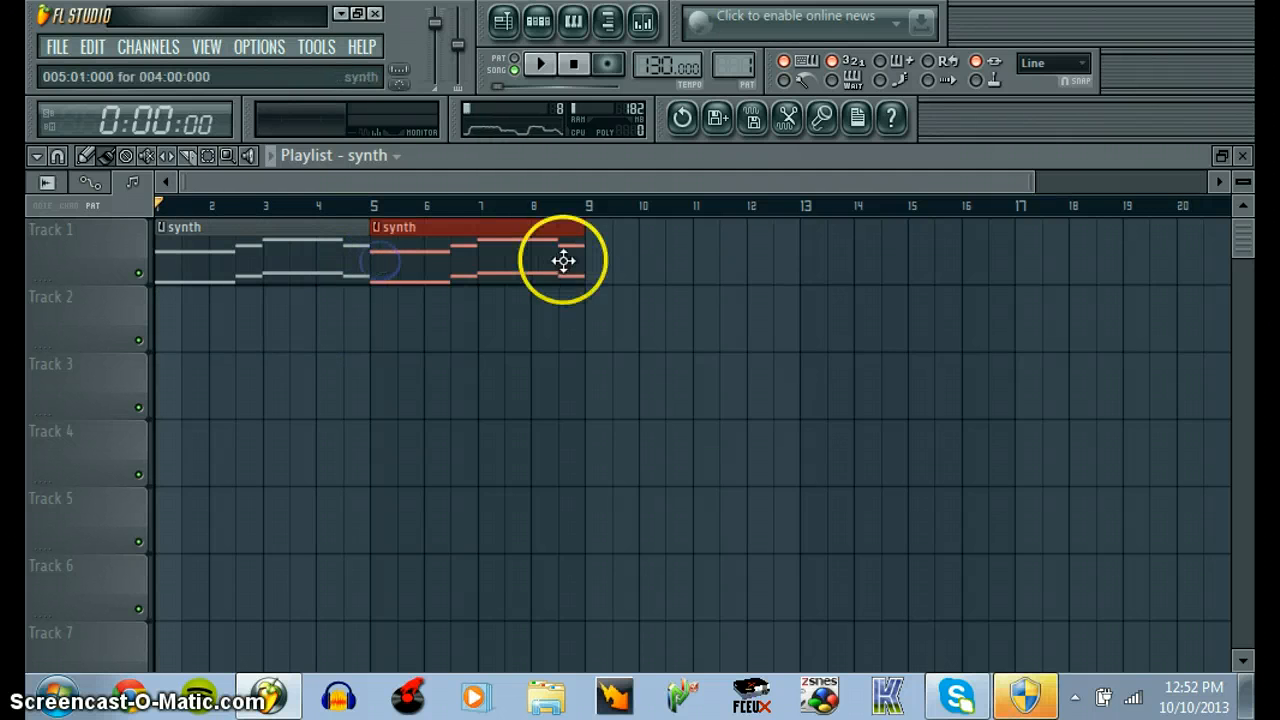
click(615, 250)
click(825, 250)
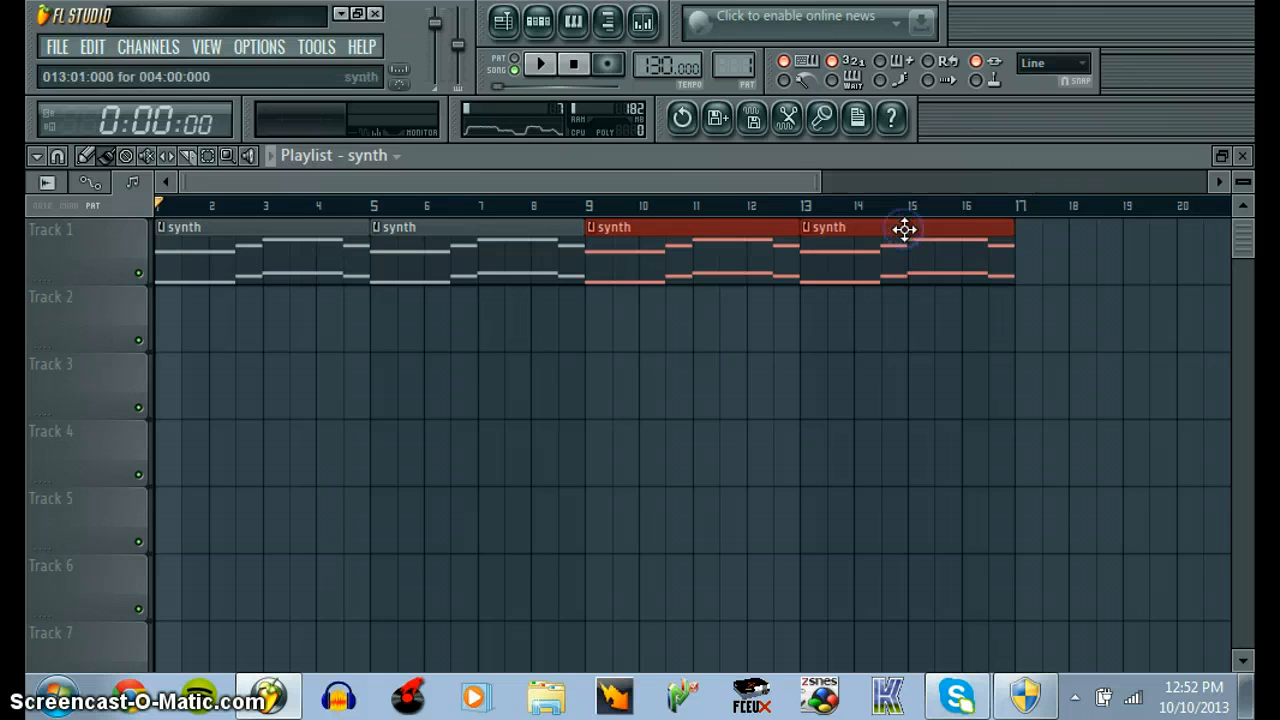
- Extend the synth clip at bar 13 to a length of 7 bars
drag(1026, 271, 1166, 243)
click(1040, 266)
right_click(1052, 266)
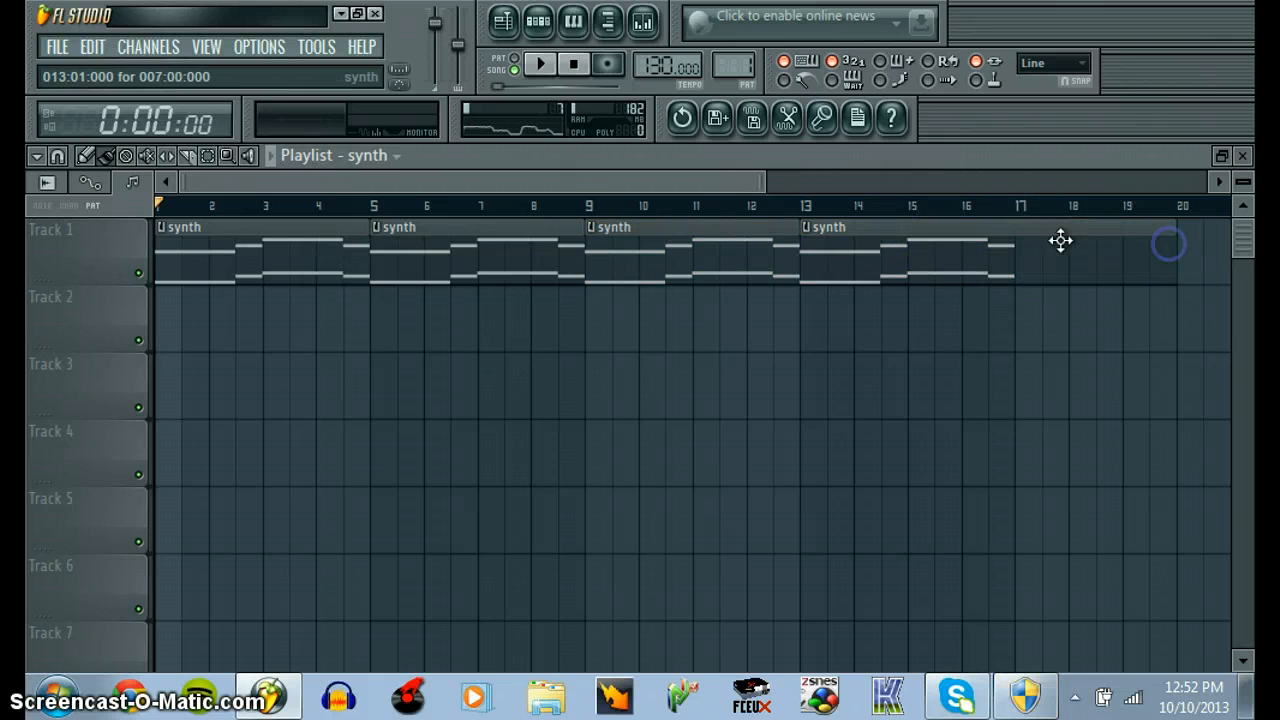
- Choose the drums pattern and paint drums clips on Track 2 from bar 9 through bar 16
click(366, 157)
click(389, 222)
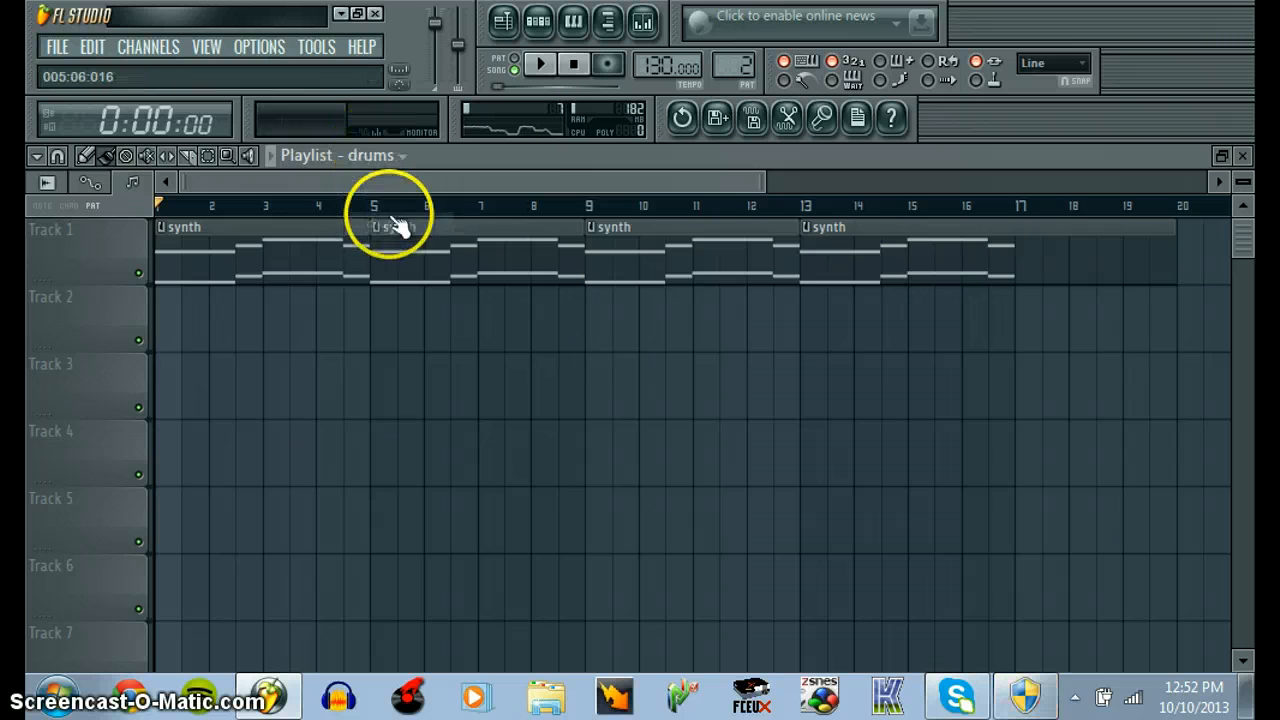
drag(600, 320, 960, 314)
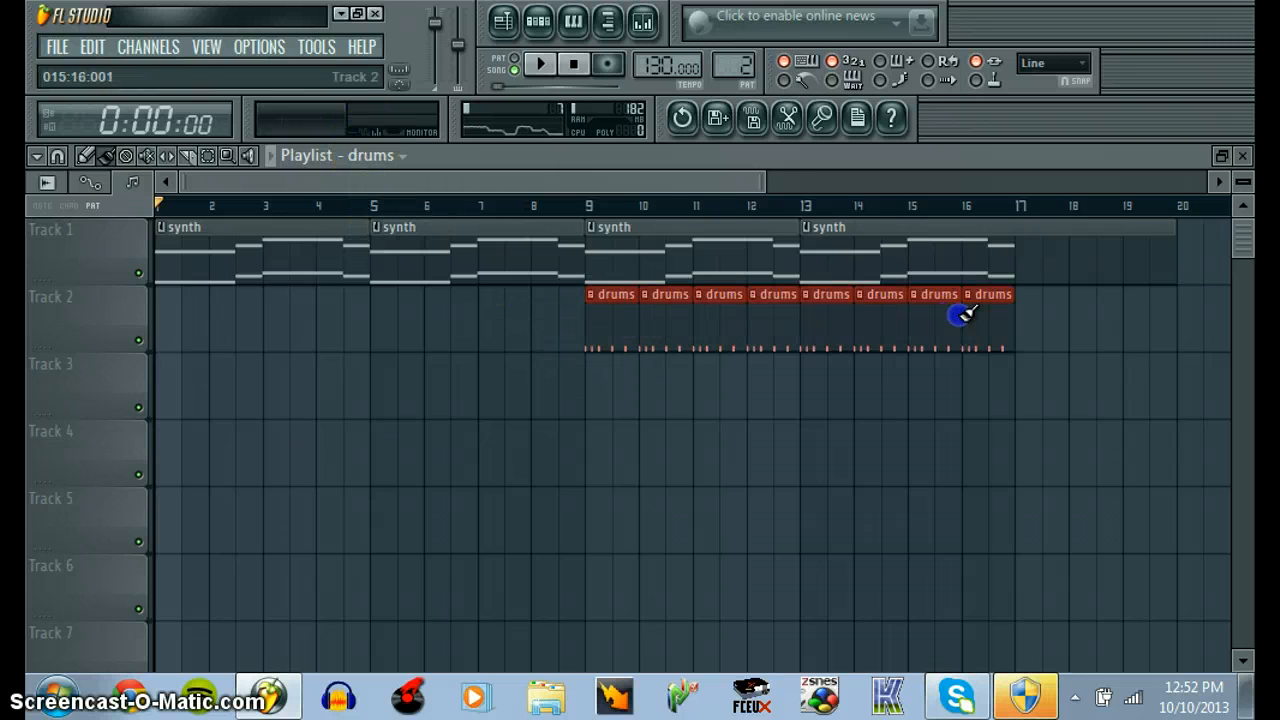
- Extend the last synth clip on Track 1 to the start of bar 25, and play the arrangement through before stopping it
drag(598, 181, 776, 187)
drag(777, 234, 1054, 228)
click(637, 222)
key(space)
scroll(637, 222, down, 5)
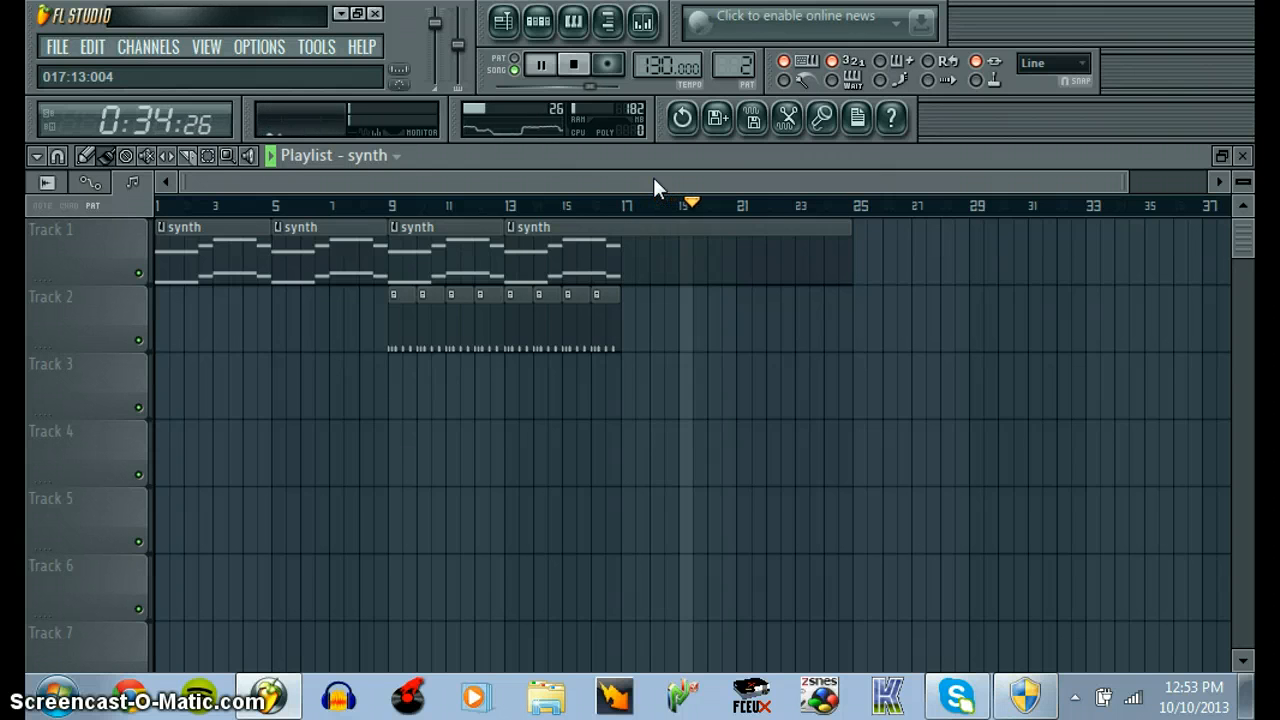
key(space)
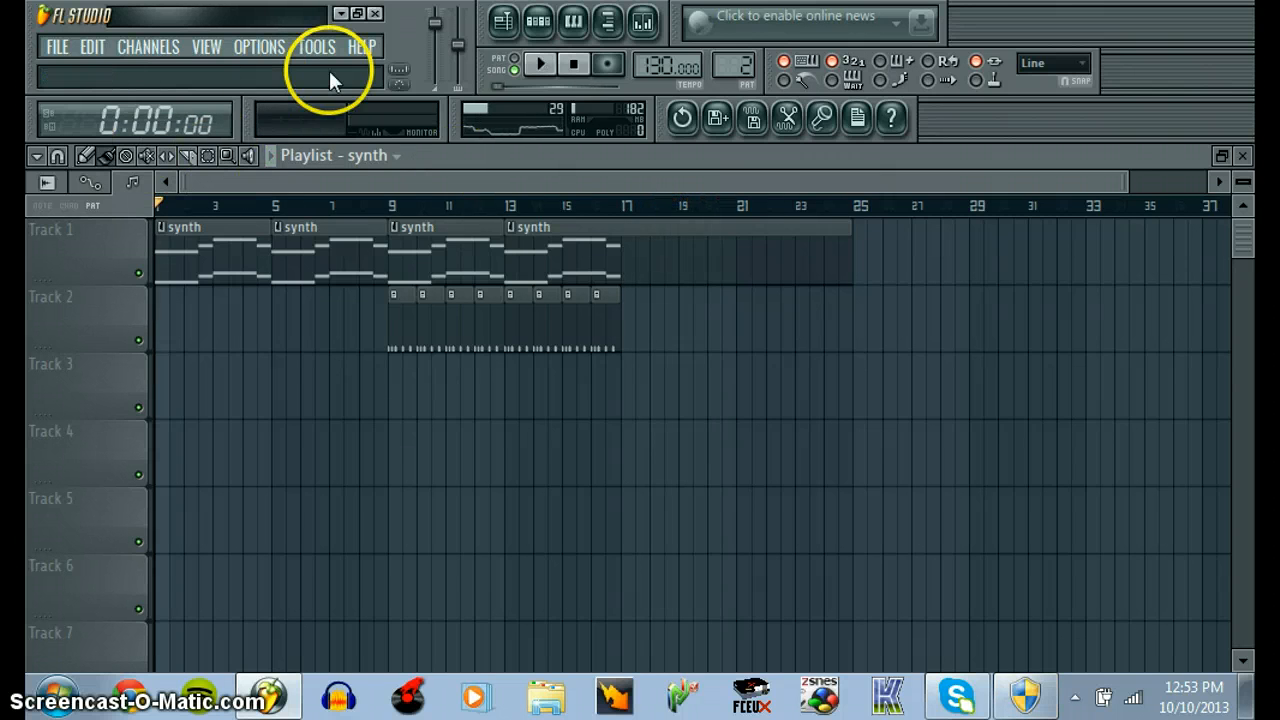
- Minimize FL Studio to the desktop and bring up the pending Java Auto Updater permission request
click(340, 15)
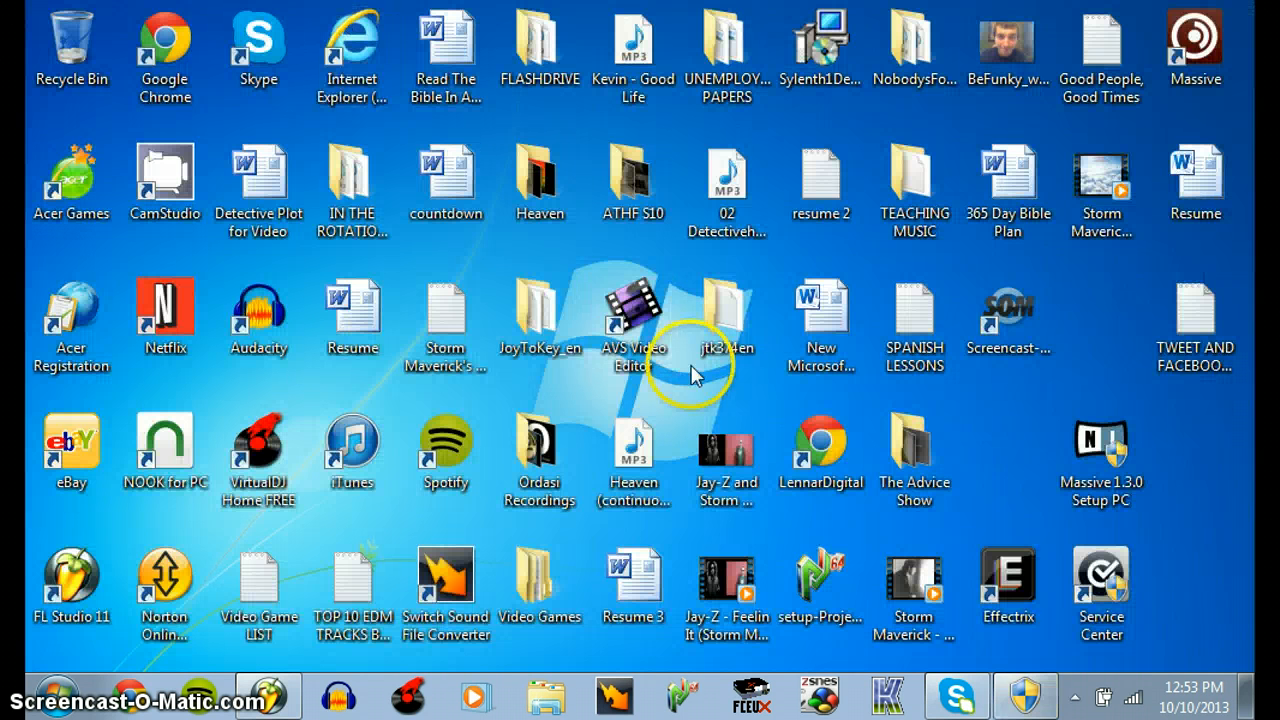
click(1071, 696)
click(1073, 700)
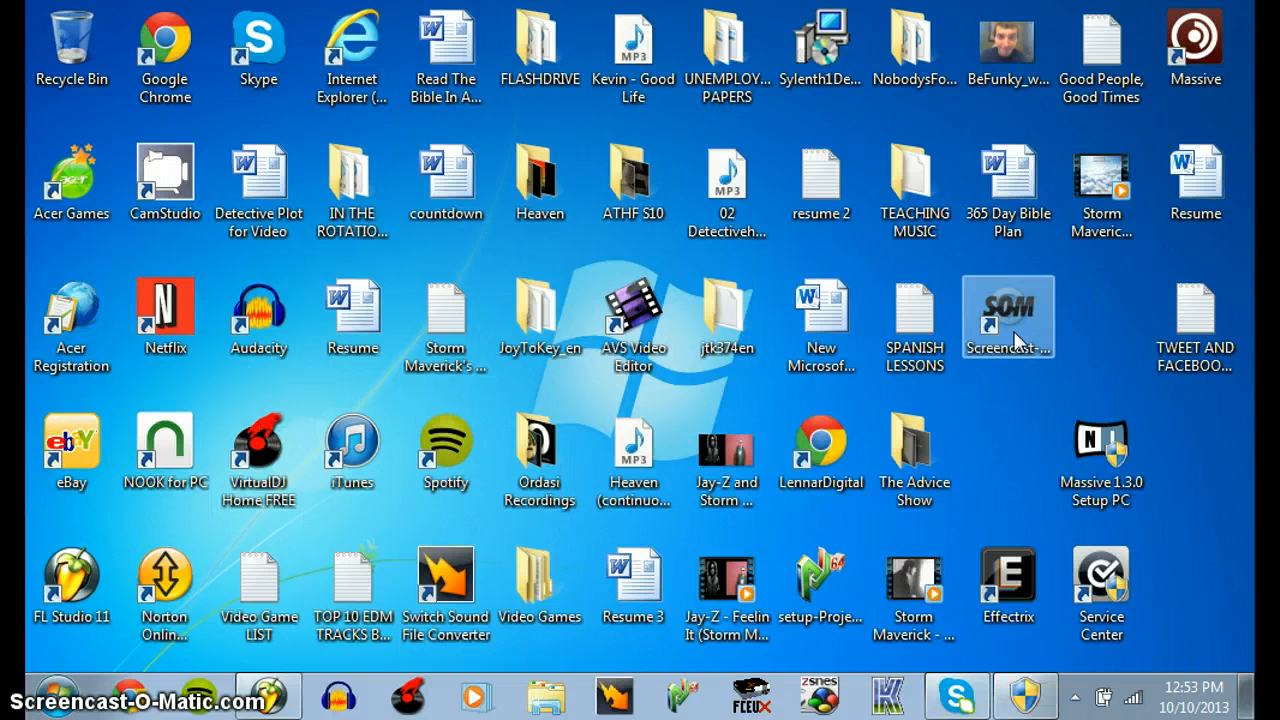
click(1016, 340)
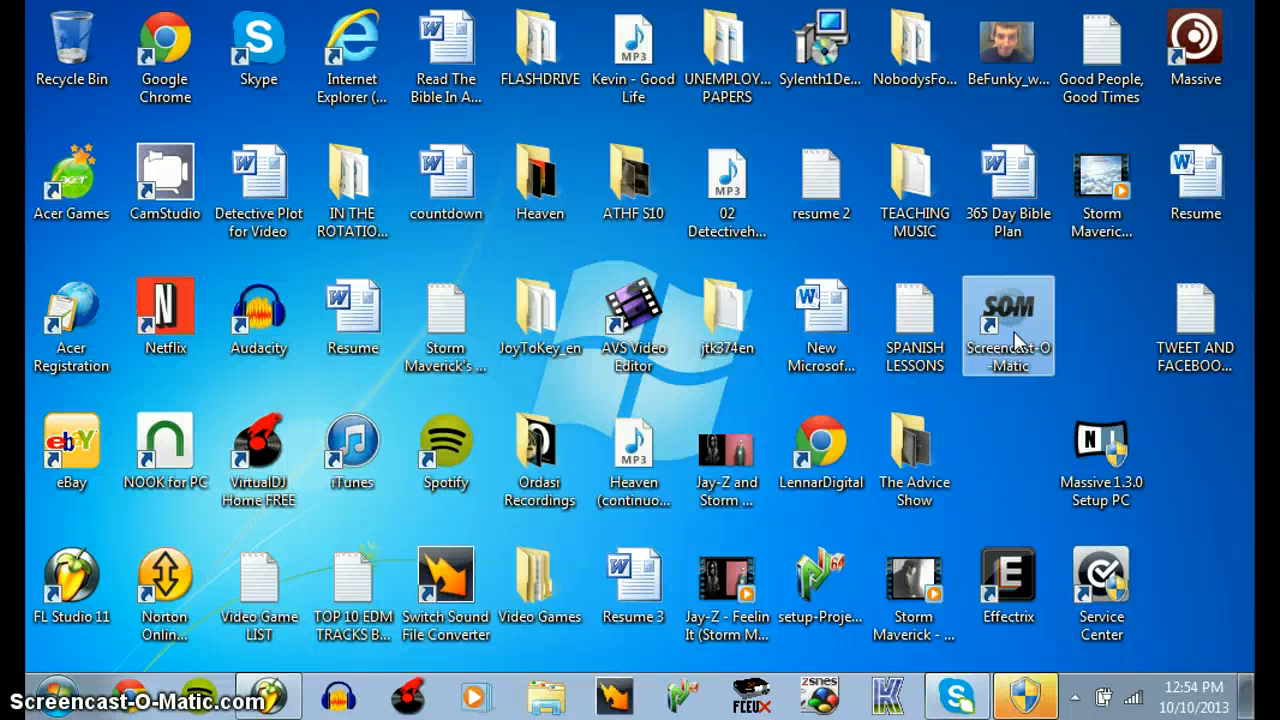
click(1075, 699)
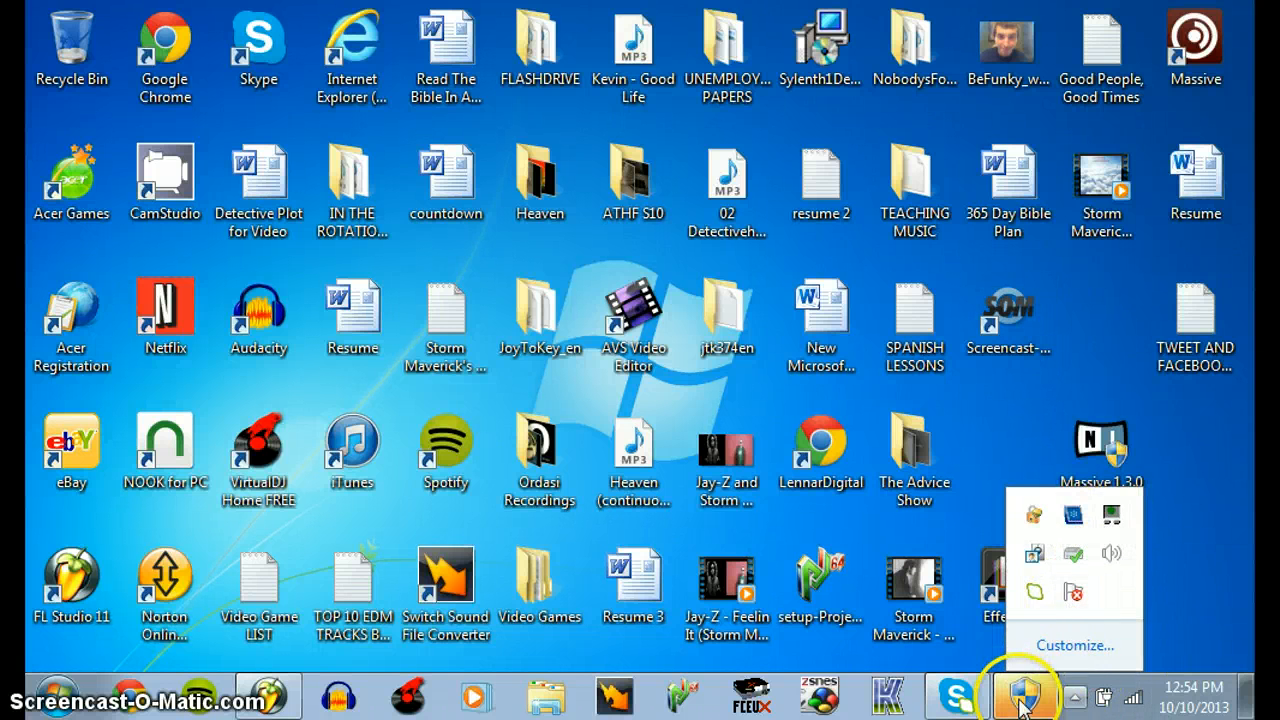
mouse_move(1022, 705)
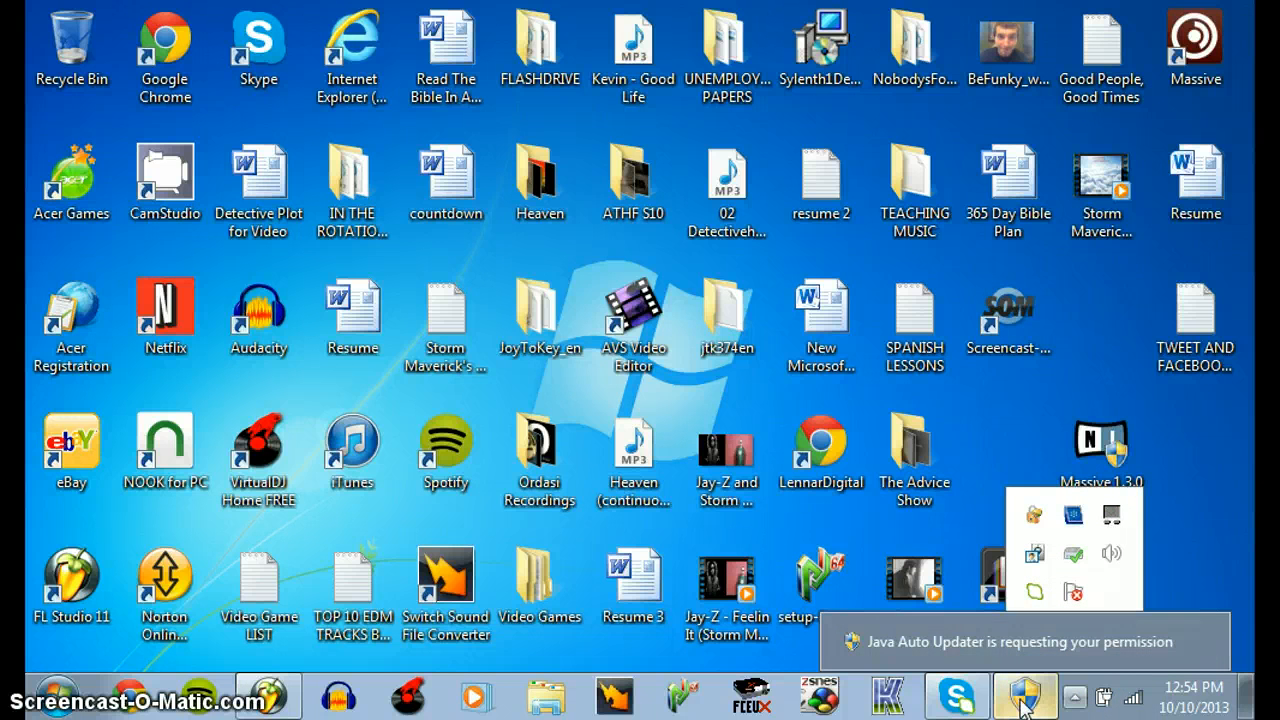
click(1022, 705)
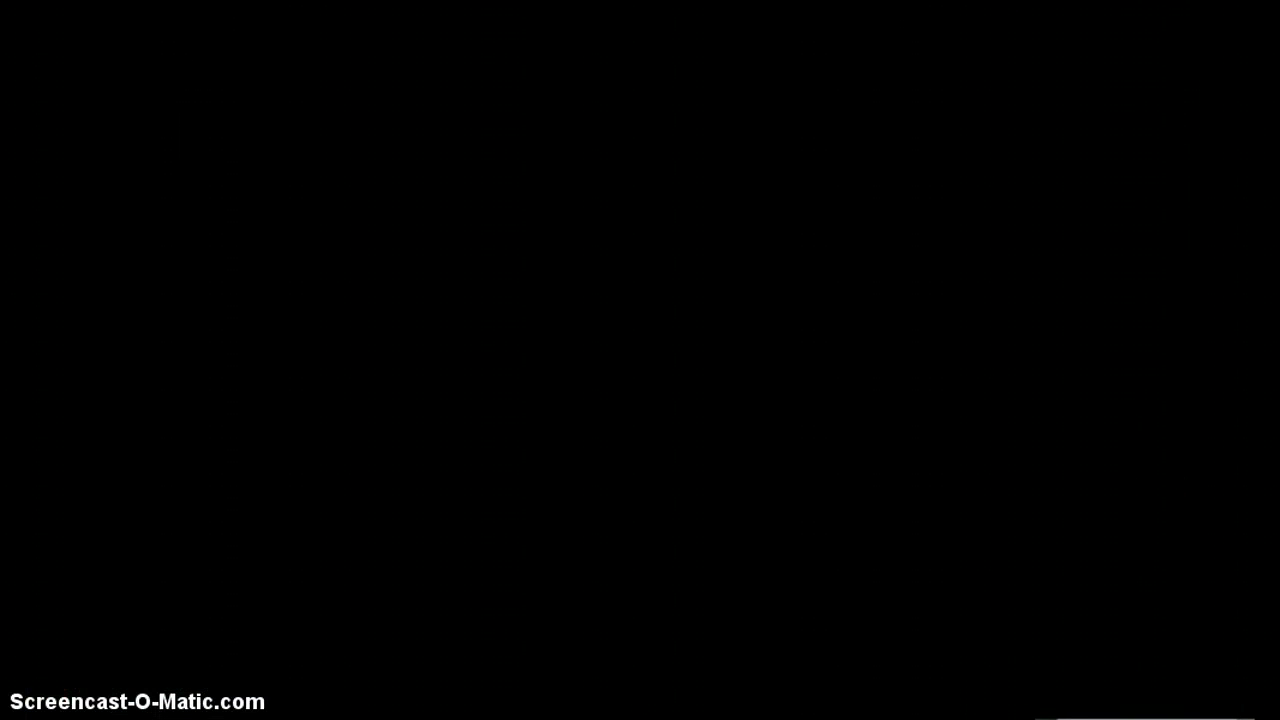